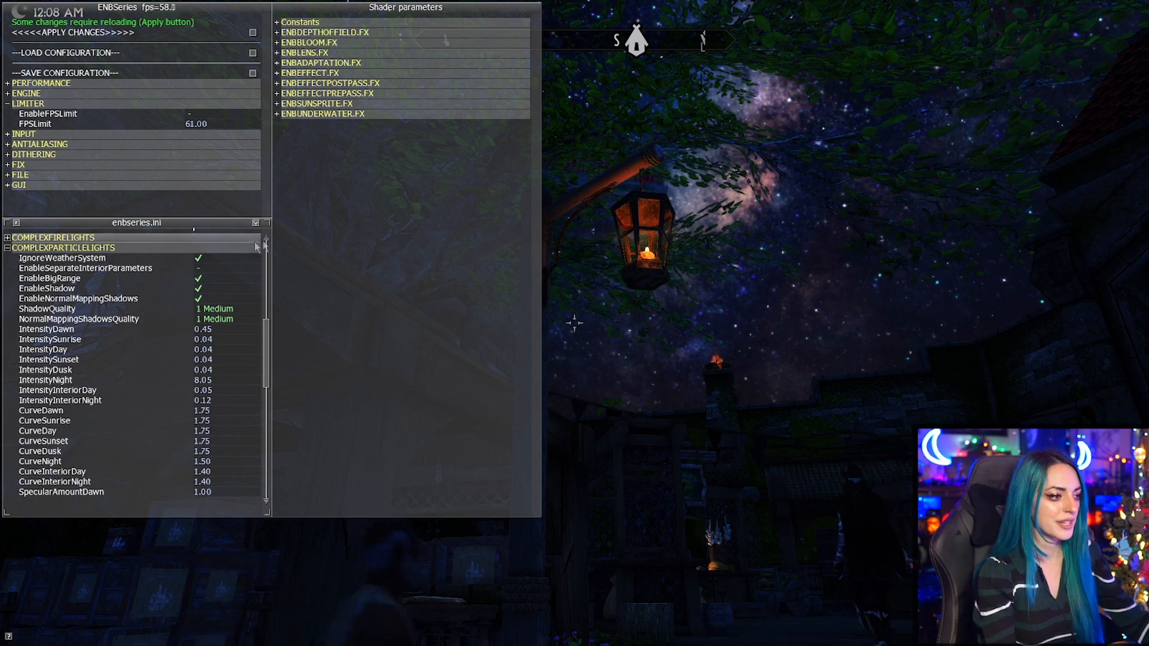
# Set the night intensity of the complex particle lights to 1.93, checking the effect on the lanterns.
pyautogui.moveTo(154, 381); pyautogui.dragTo(76, 340)
pyautogui.moveTo(427, 453); pyautogui.dragTo(175, 346)
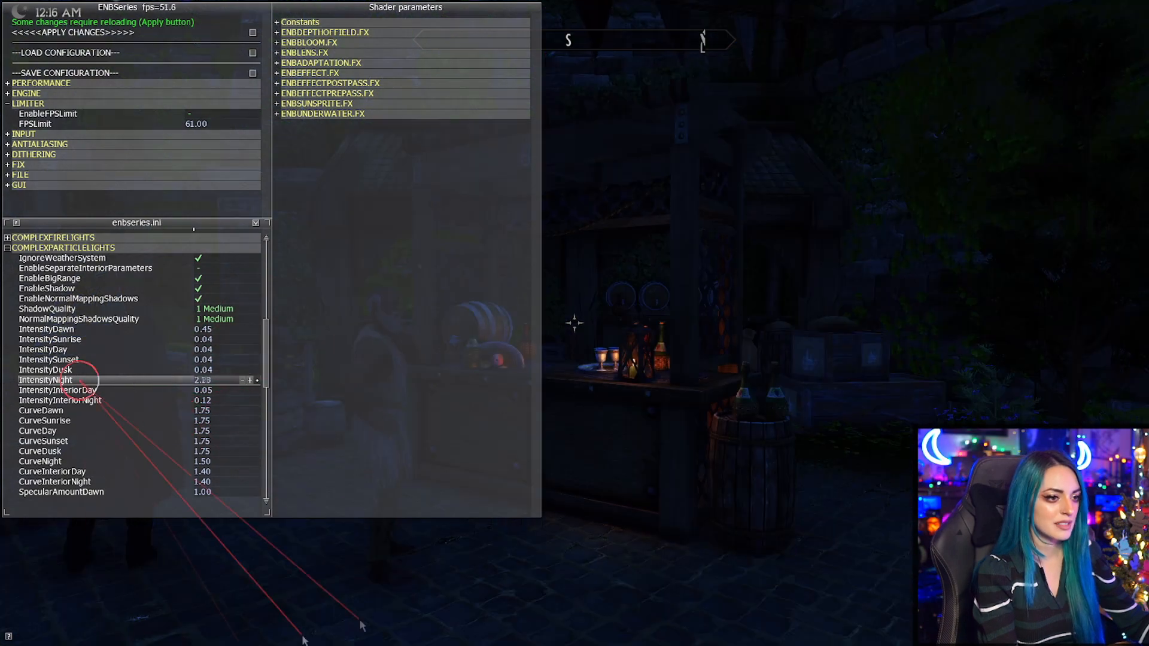
pyautogui.moveTo(242, 602); pyautogui.dragTo(210, 538)
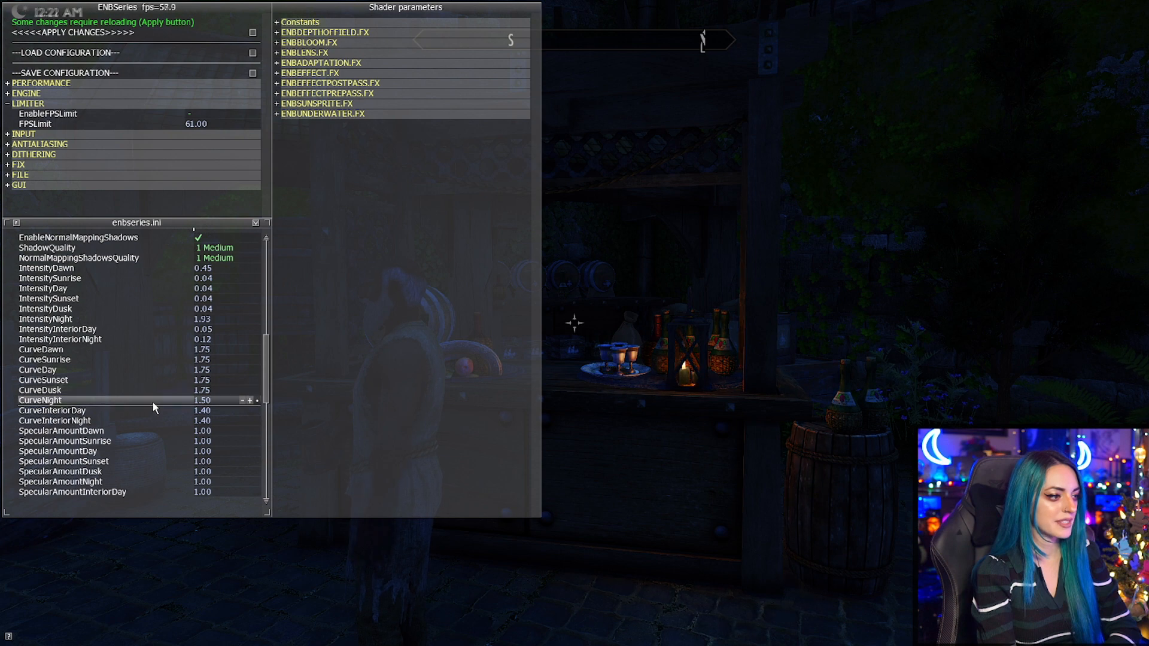
# Raise the night curve of the complex particle lights to about 2.82.
pyautogui.moveTo(153, 404); pyautogui.dragTo(108, 496)
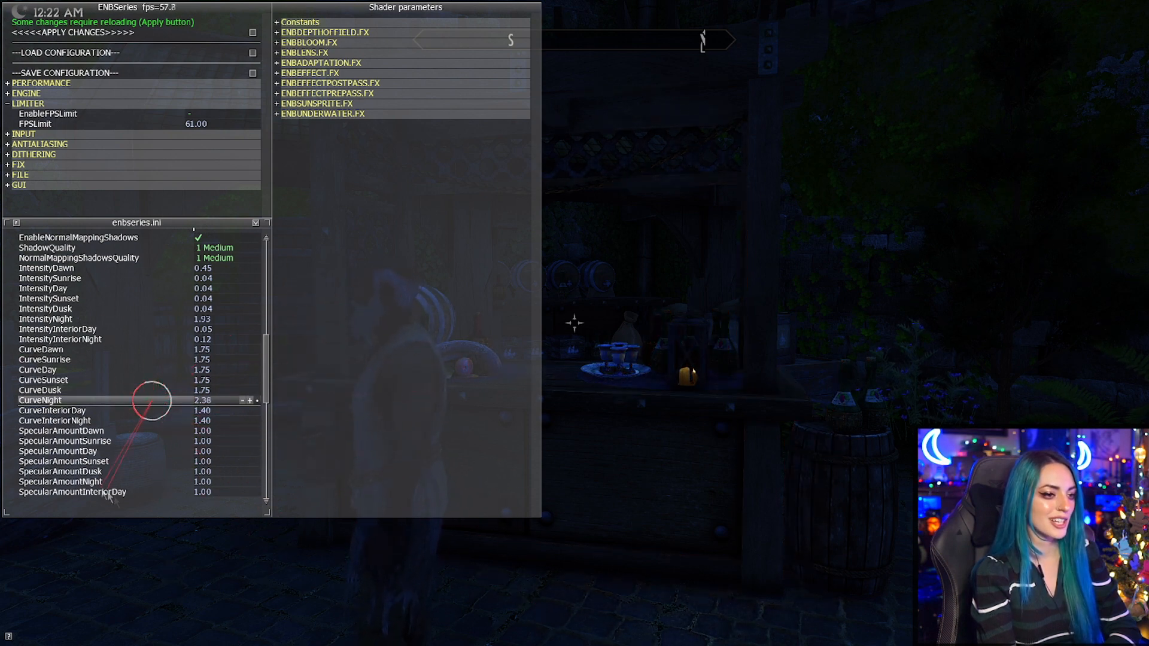
pyautogui.moveTo(4, 504); pyautogui.dragTo(254, 542)
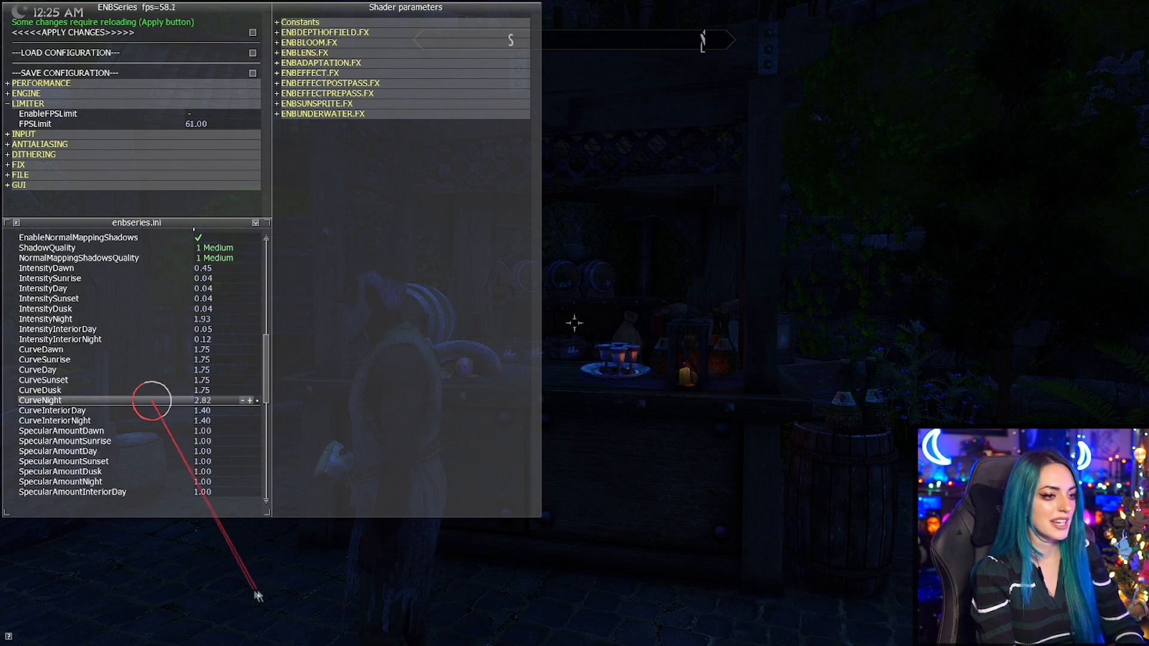
pyautogui.moveTo(170, 341); pyautogui.dragTo(118, 346)
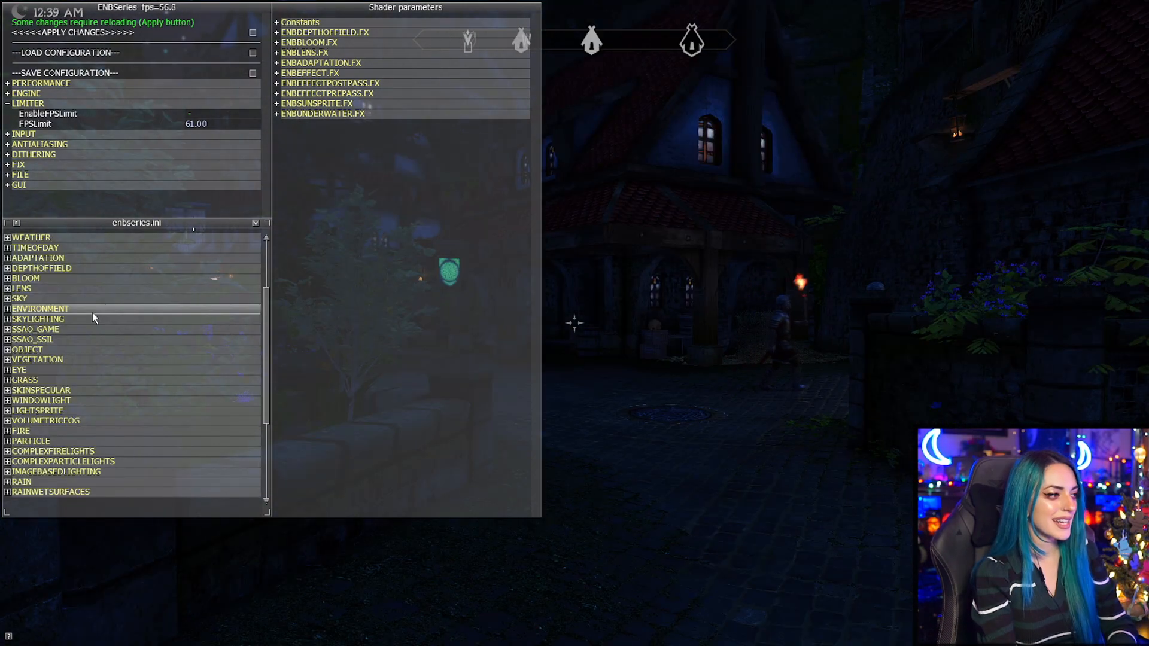
# Expand the Environment settings and raise the direct lighting night intensity to about 4.18.
pyautogui.click(92, 312)
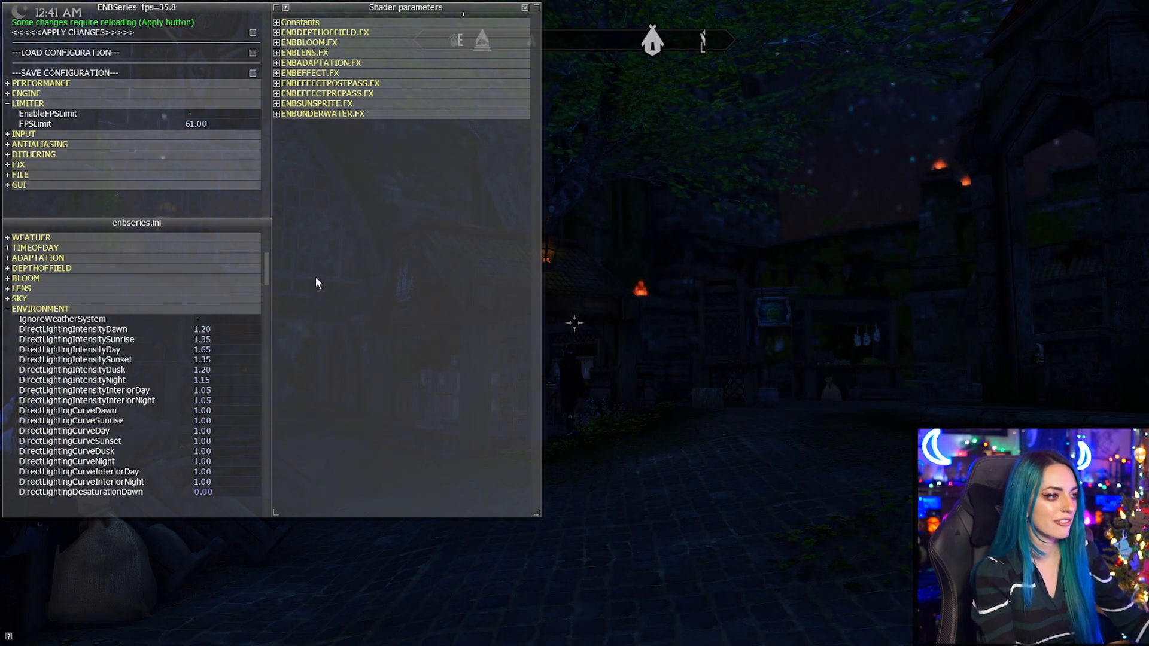
pyautogui.scroll(-1, 267, 278)
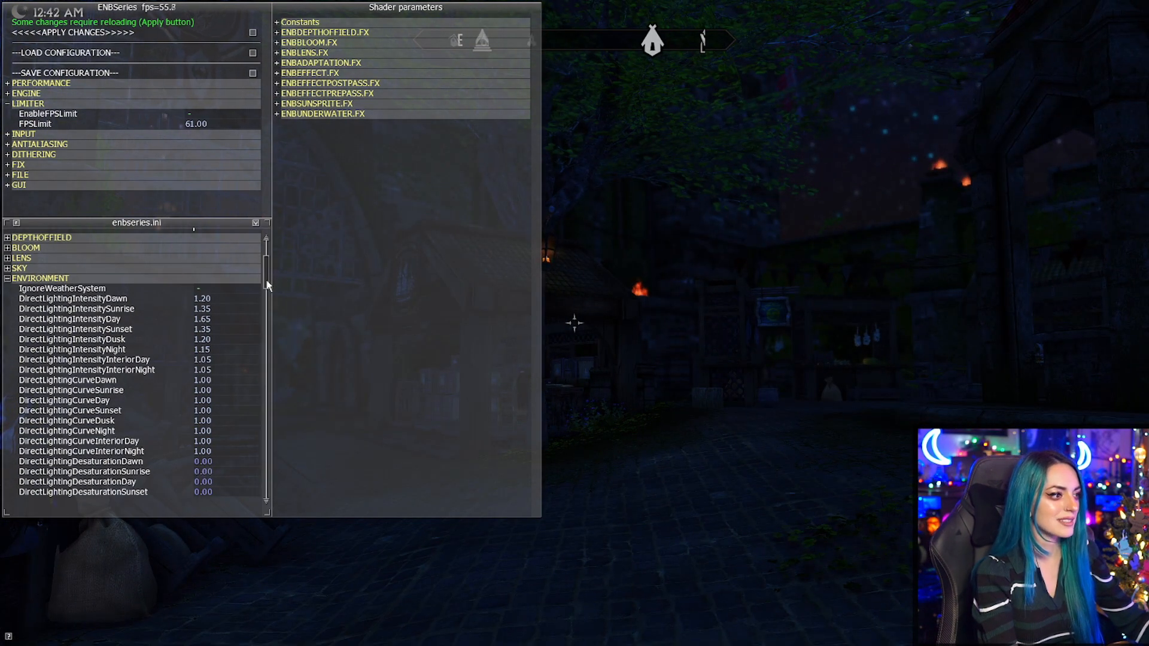
pyautogui.scroll(-3, 268, 291)
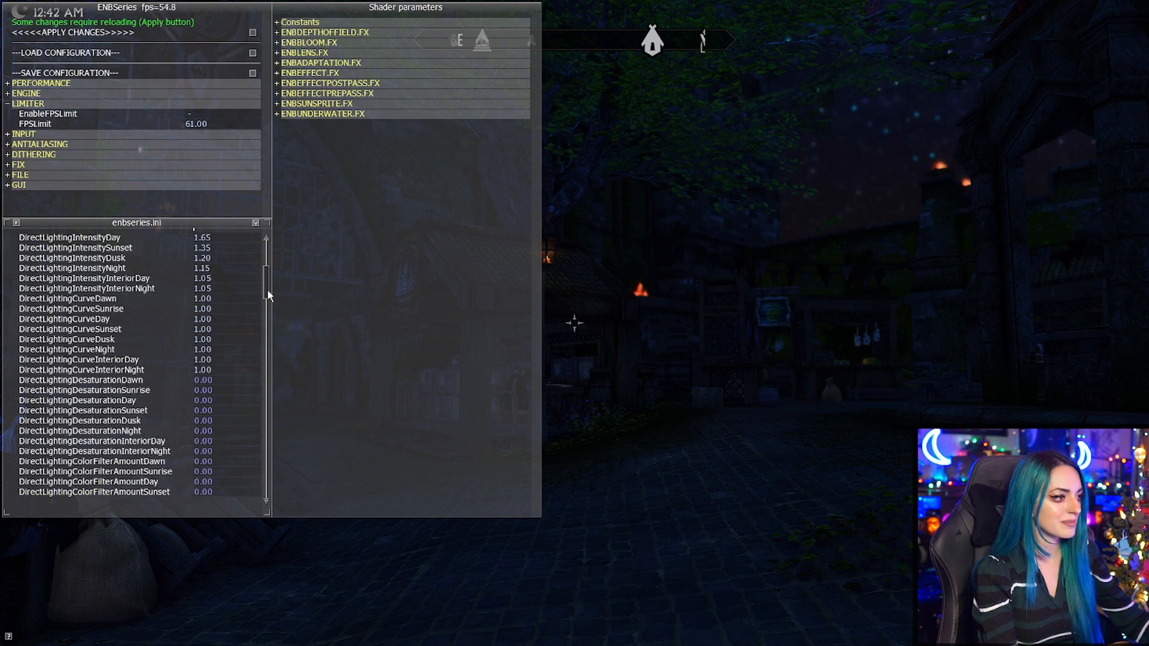
pyautogui.moveTo(267, 289); pyautogui.dragTo(267, 282)
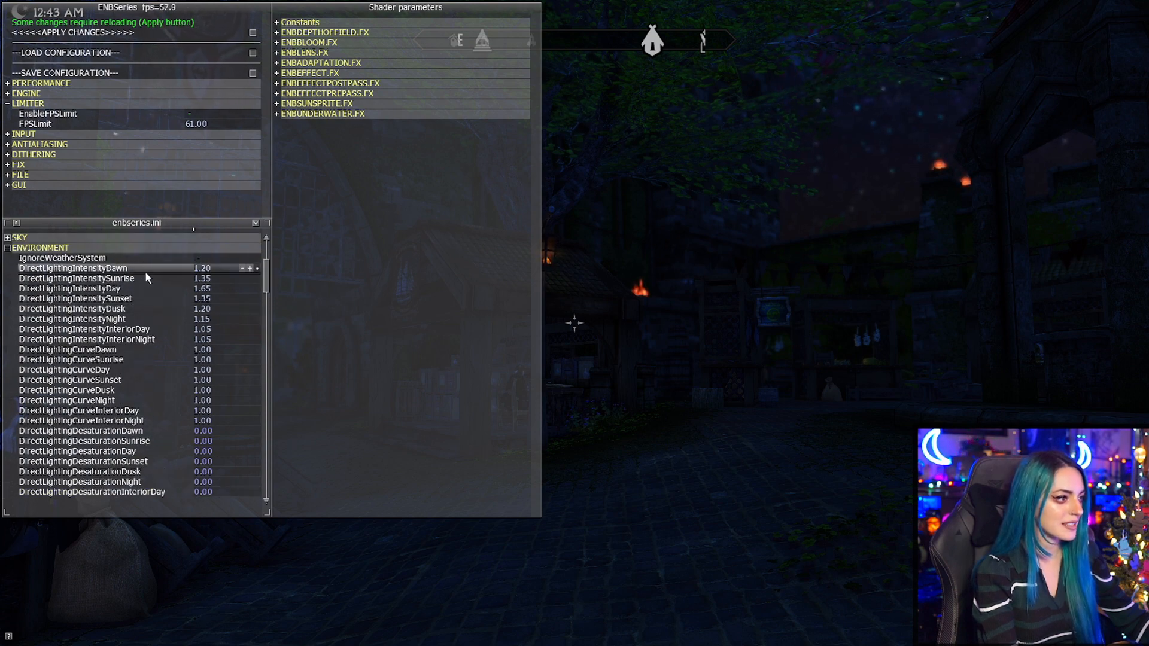
pyautogui.click(149, 320)
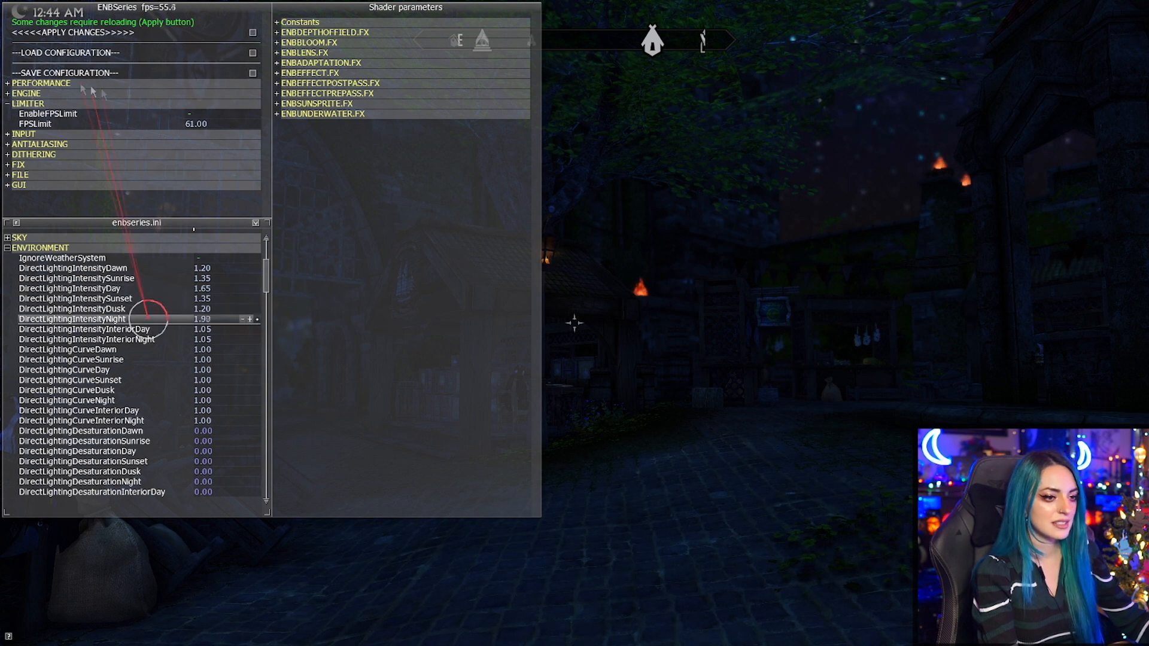
pyautogui.moveTo(388, 532); pyautogui.dragTo(496, 82)
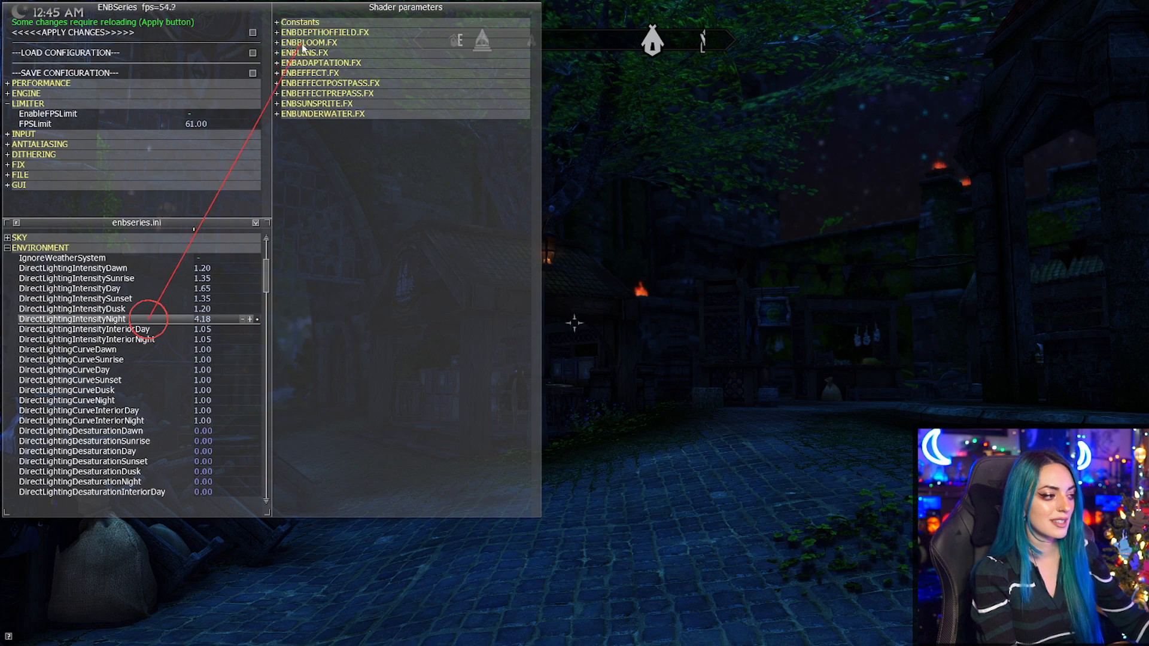
pyautogui.moveTo(304, 48); pyautogui.dragTo(304, 47)
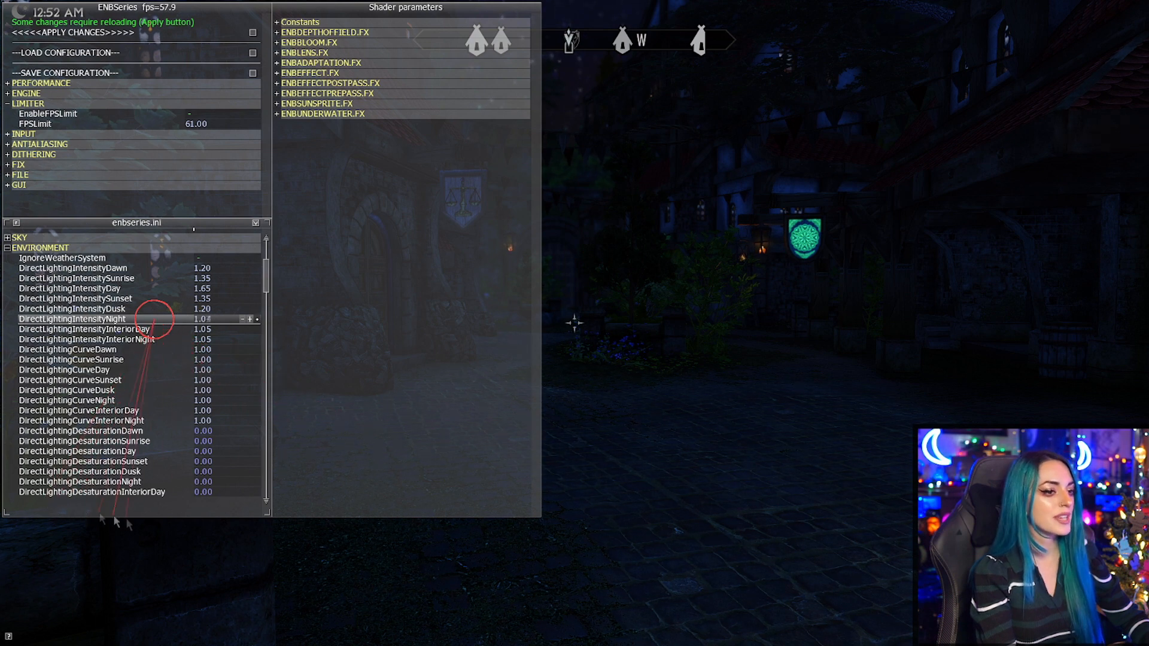
# Try low and high direct lighting night intensities, up to 5.89, and walk through the town to judge the effect.
pyautogui.moveTo(81, 103); pyautogui.dragTo(366, 164)
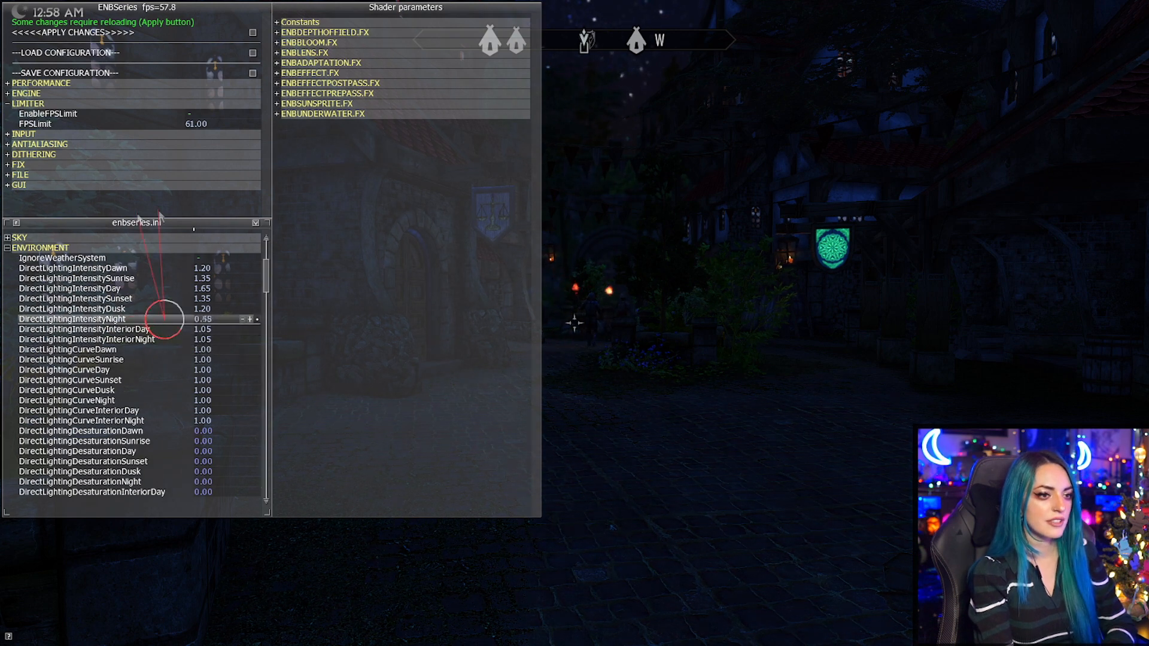
pyautogui.moveTo(307, 599); pyautogui.dragTo(686, 366)
pyautogui.moveTo(149, 327); pyautogui.dragTo(782, 442)
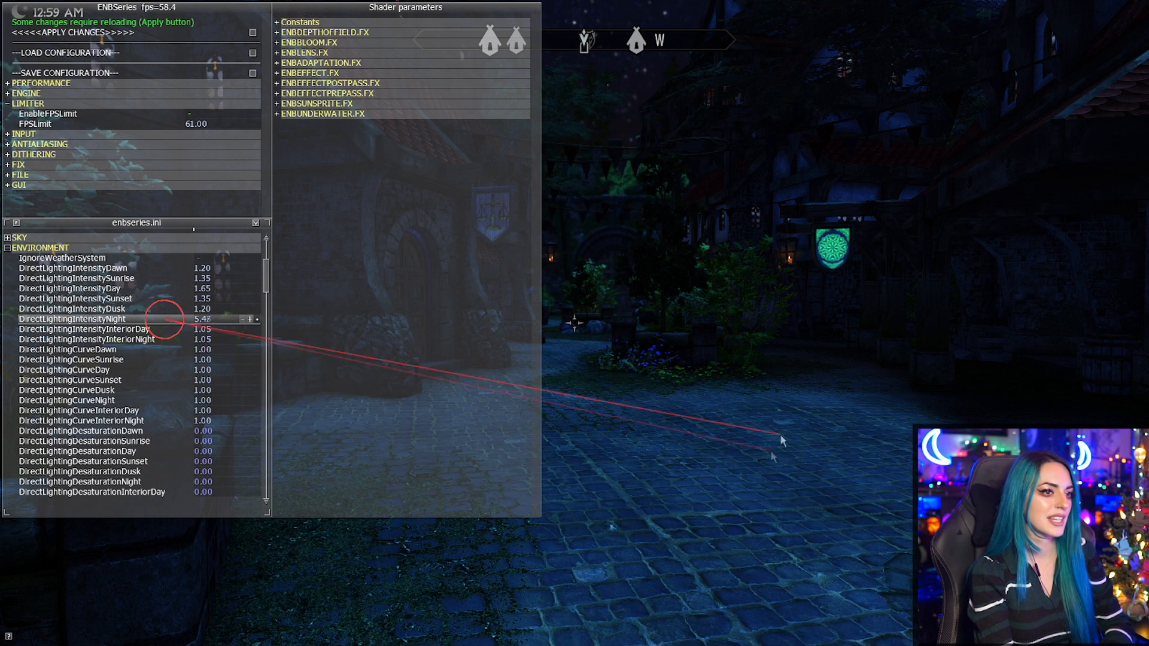
pyautogui.moveTo(452, 16); pyautogui.dragTo(453, 16)
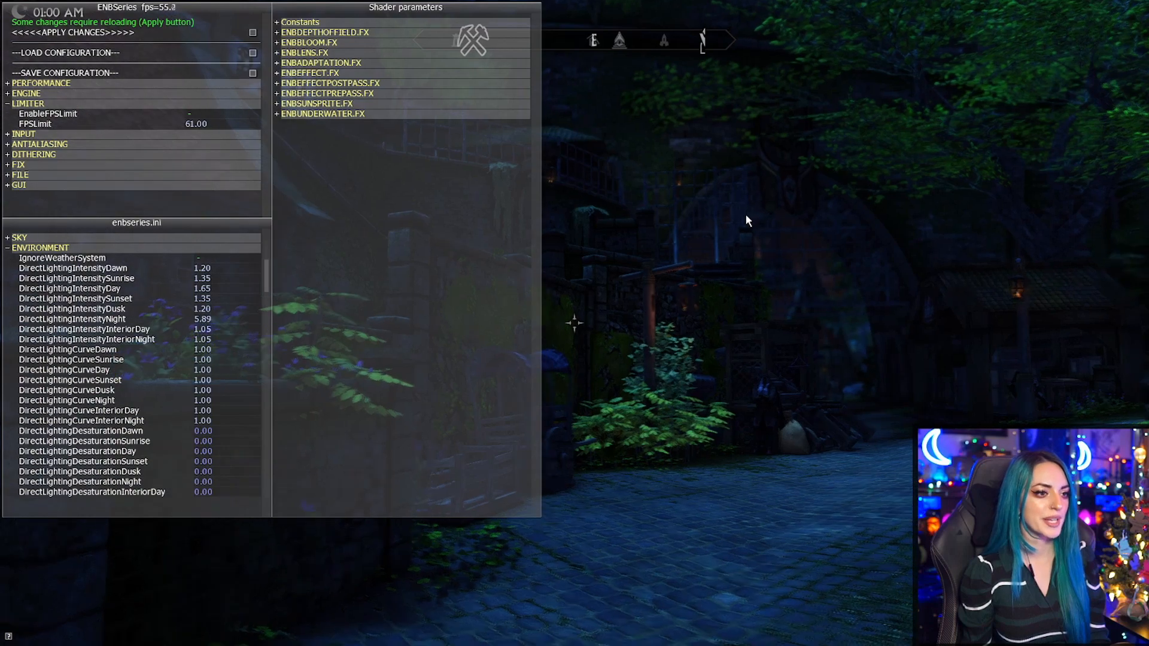
pyautogui.press('w')
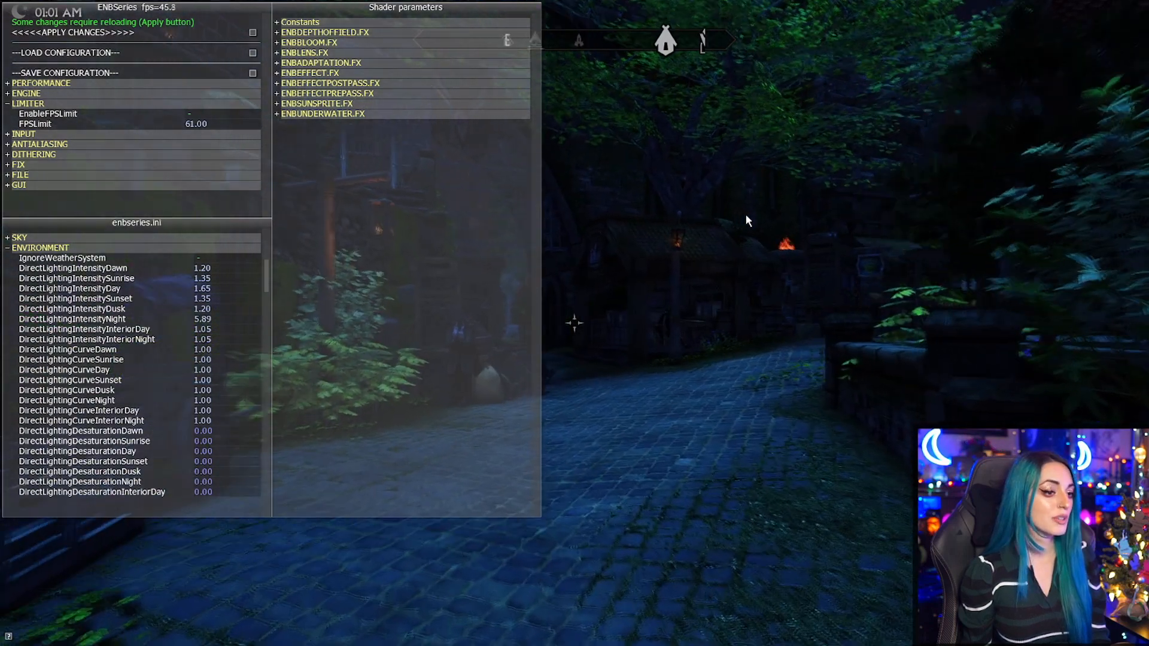
pyautogui.press('w')
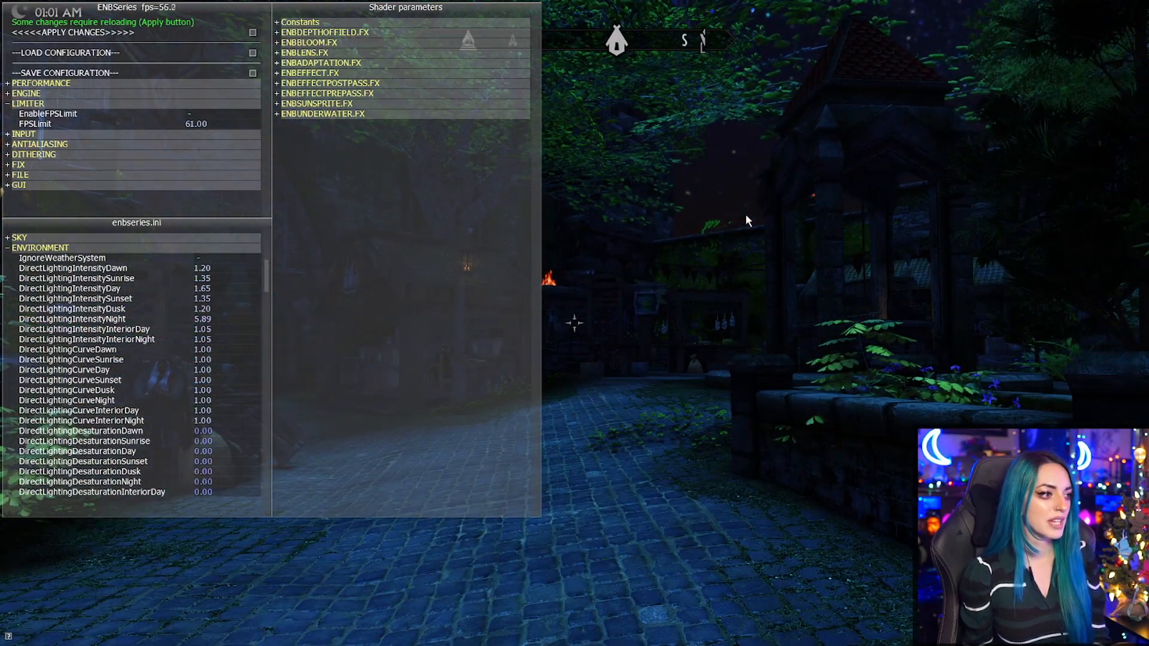
# Set the direct lighting night intensity to 1.20, to 1.50 and finally to 2.40.
pyautogui.click(205, 320)
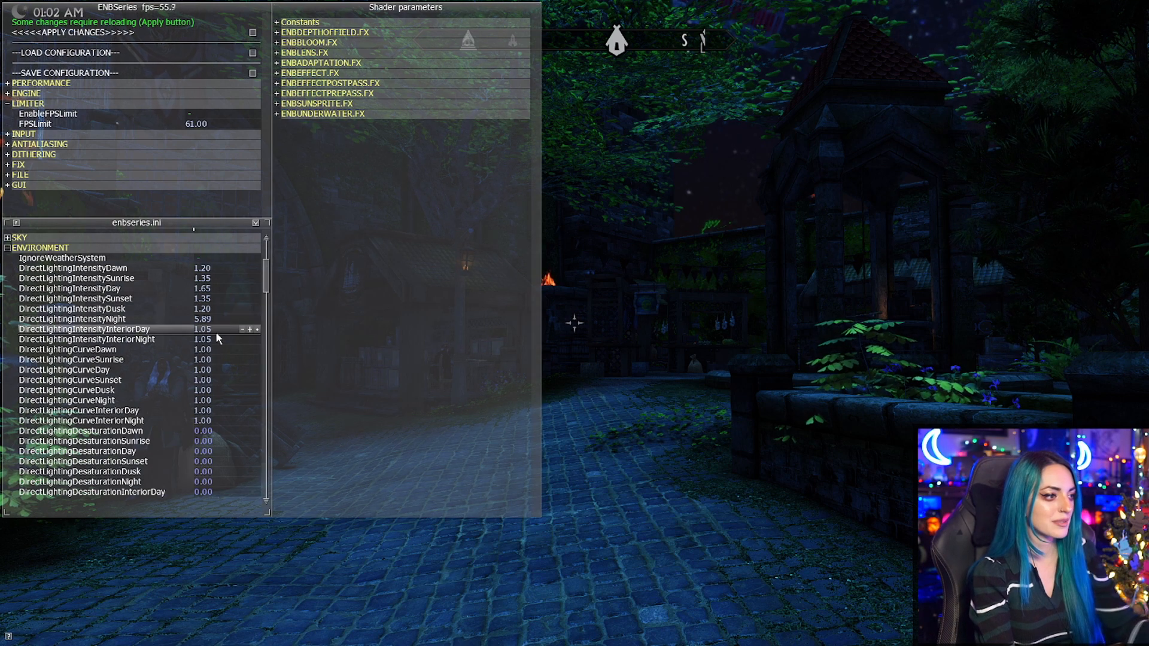
pyautogui.press('Return')
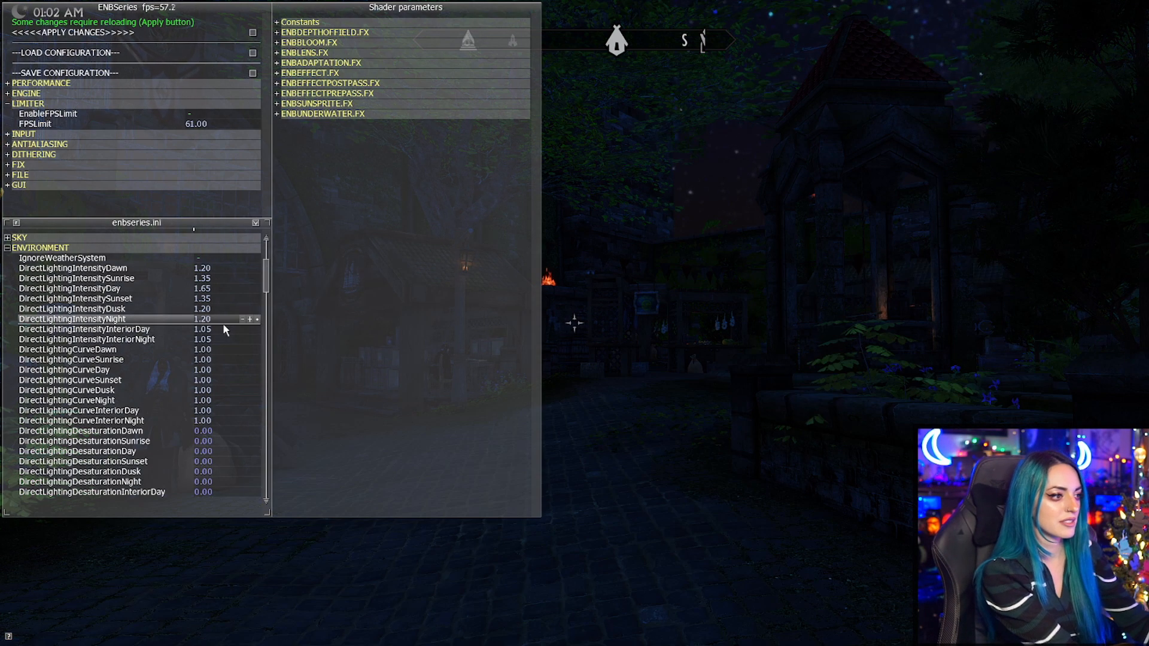
pyautogui.click(235, 319)
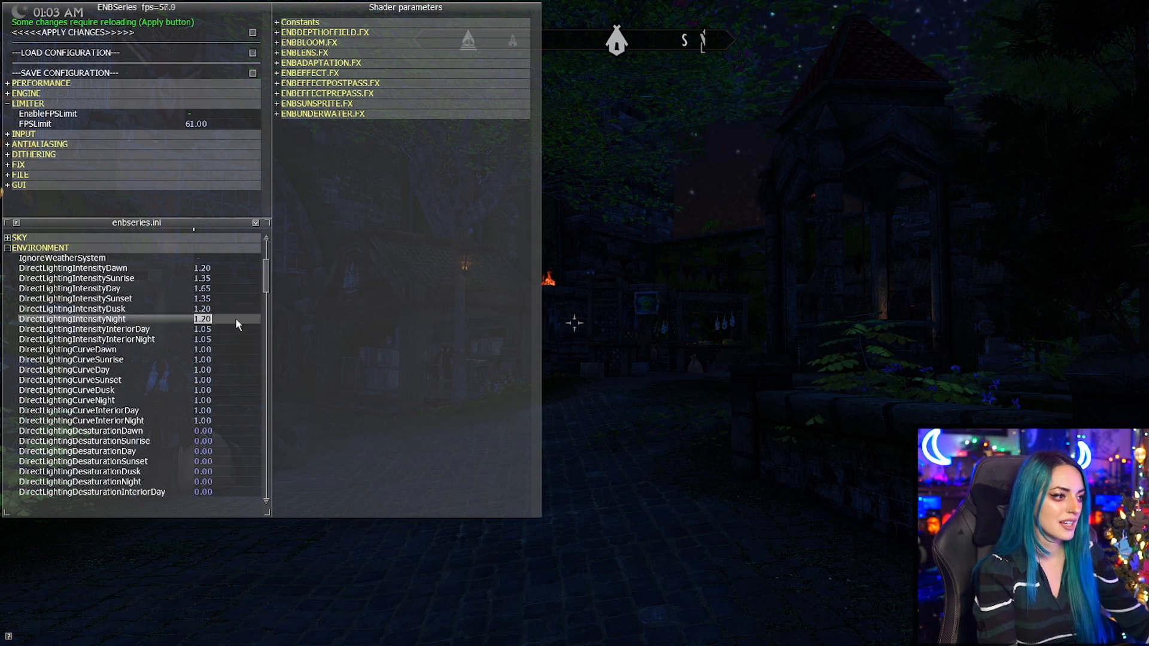
pyautogui.write('1.50')
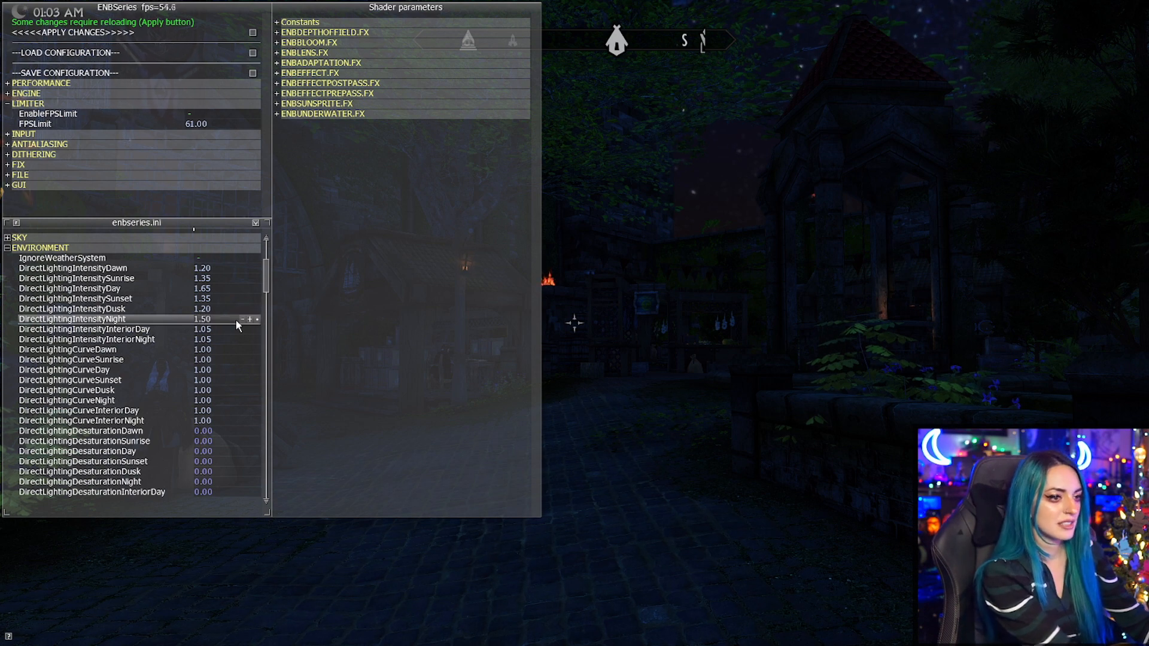
pyautogui.click(311, 353)
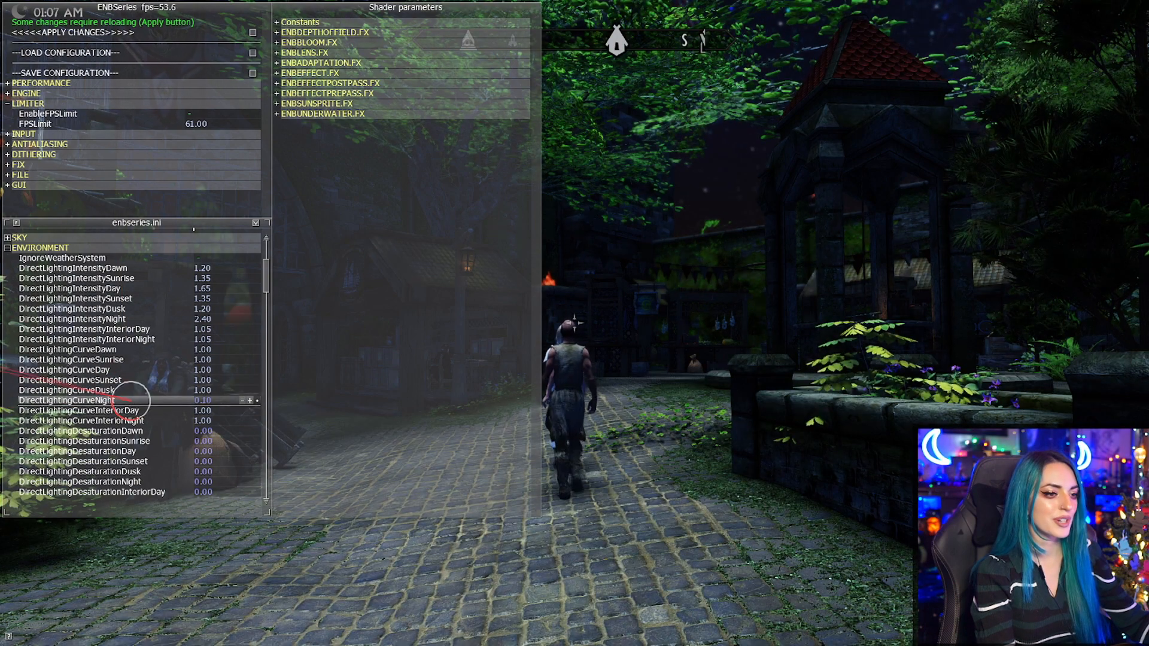
# Test low and high values of the direct lighting night curve and settle on 0.85.
pyautogui.moveTo(0, 361); pyautogui.dragTo(1, 376)
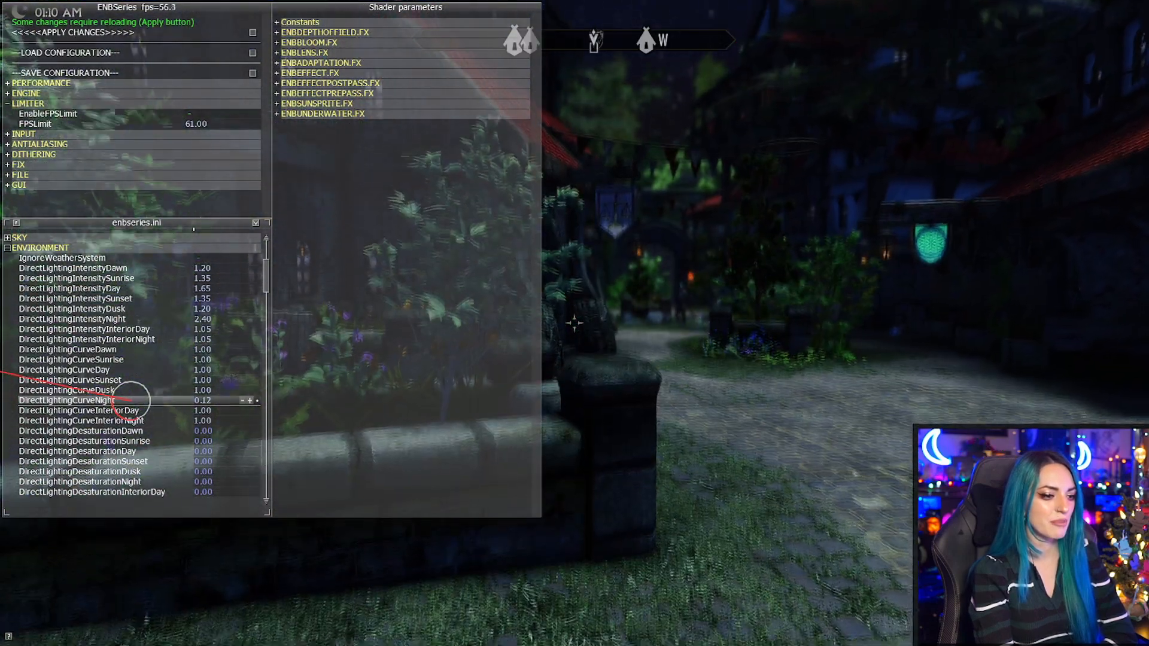
pyautogui.moveTo(0, 371); pyautogui.dragTo(374, 284)
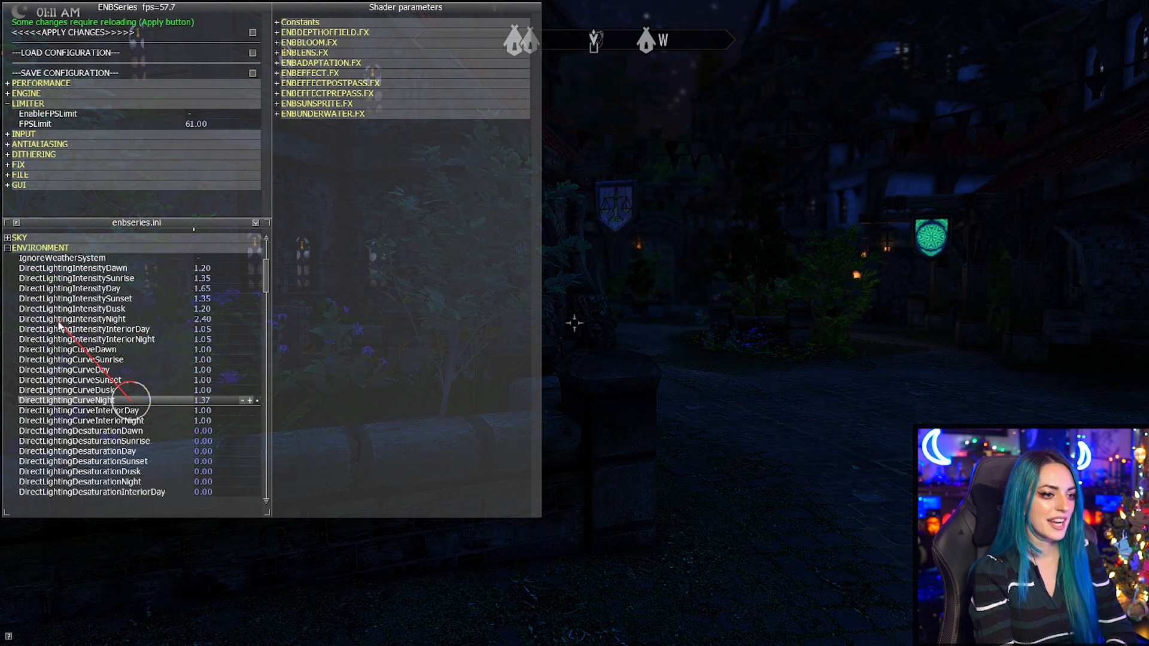
pyautogui.moveTo(300, 287)
pyautogui.mouseDown()
pyautogui.moveTo(351, 390)
pyautogui.moveTo(367, 487)
pyautogui.moveTo(258, 599)
pyautogui.moveTo(142, 626)
pyautogui.moveTo(233, 371)
pyautogui.moveTo(297, 302)
pyautogui.mouseUp()
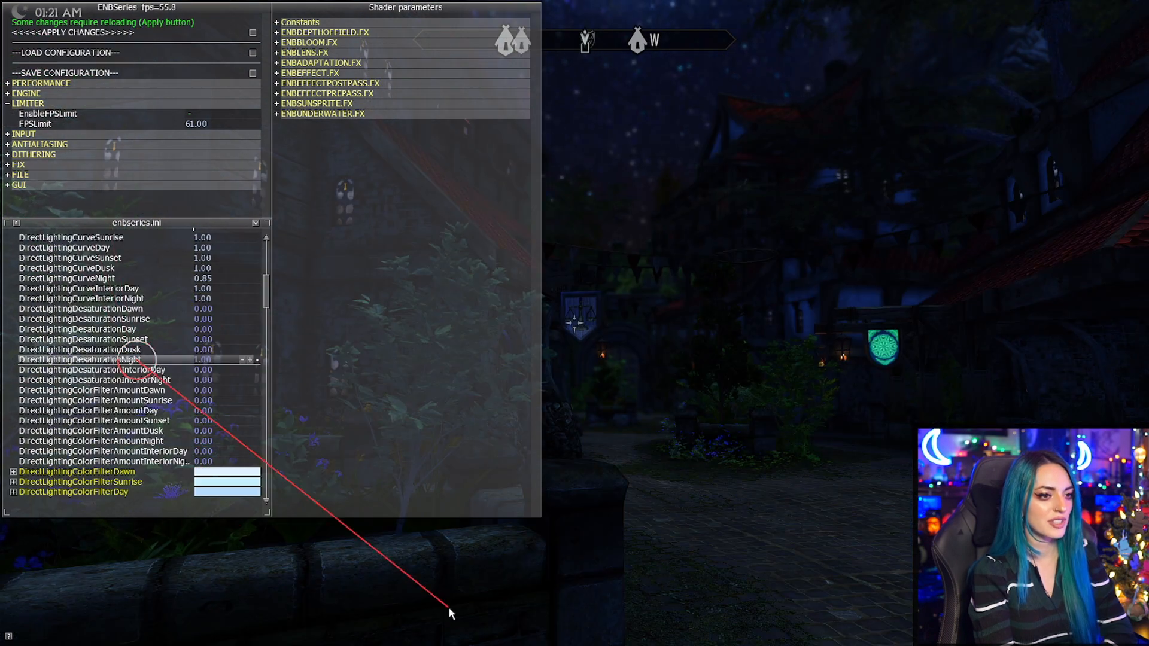
pyautogui.moveTo(451, 613); pyautogui.dragTo(93, 605)
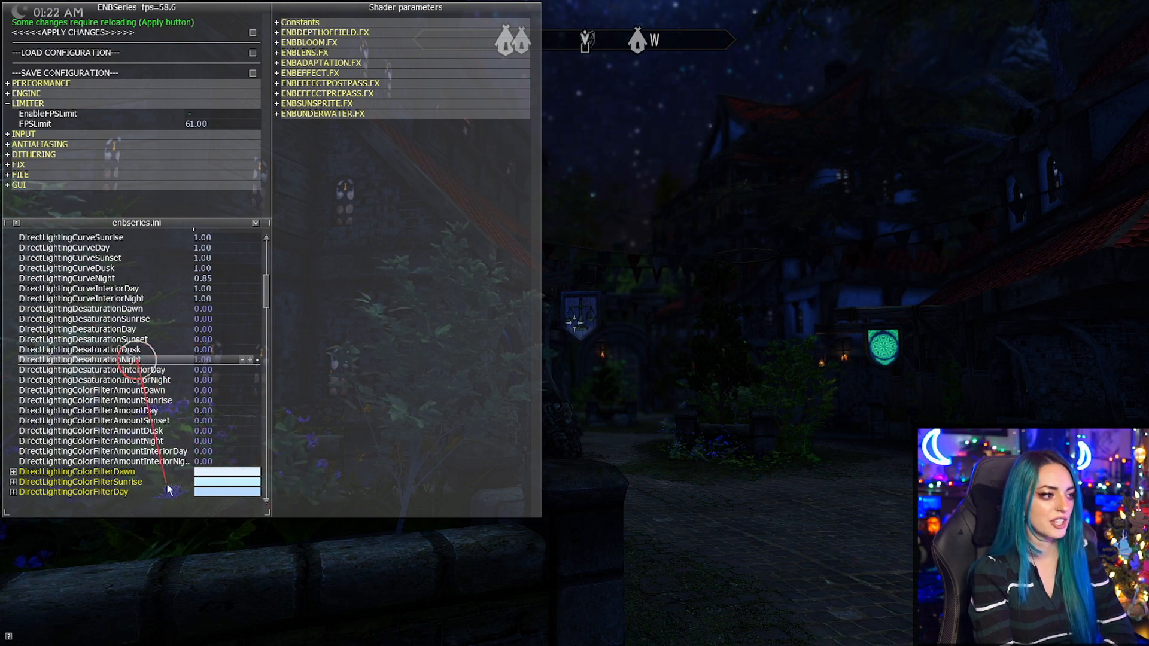
# Try different direct lighting night desaturation values and return it to 0.00.
pyautogui.moveTo(383, 304); pyautogui.dragTo(173, 195)
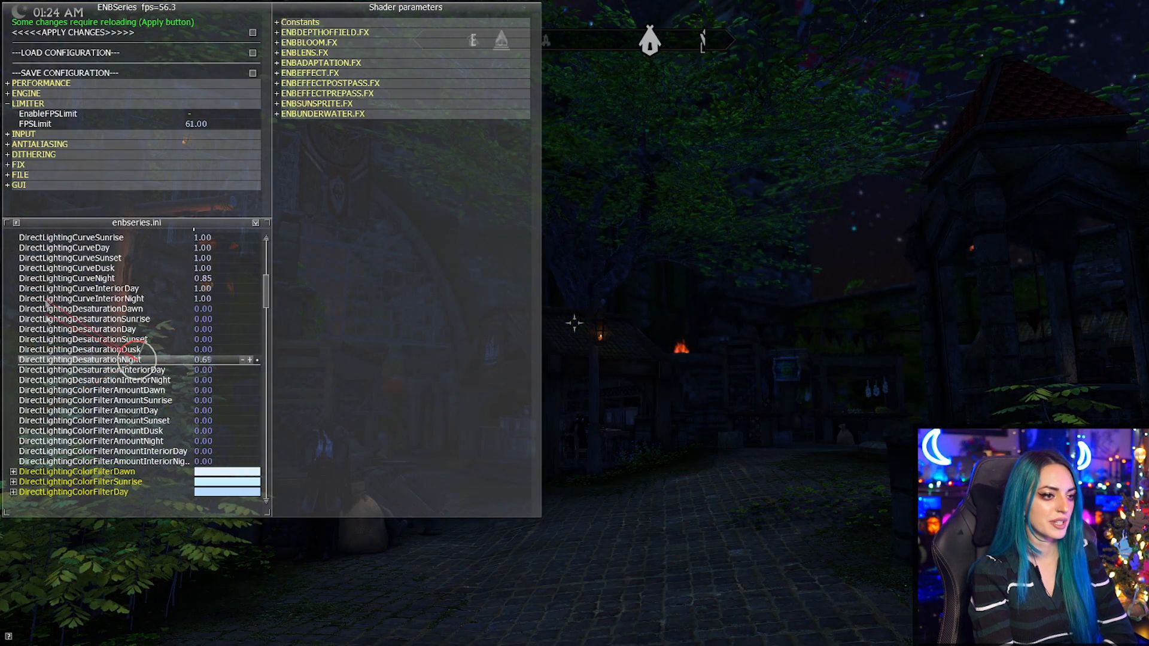
pyautogui.moveTo(394, 513); pyautogui.dragTo(287, 570)
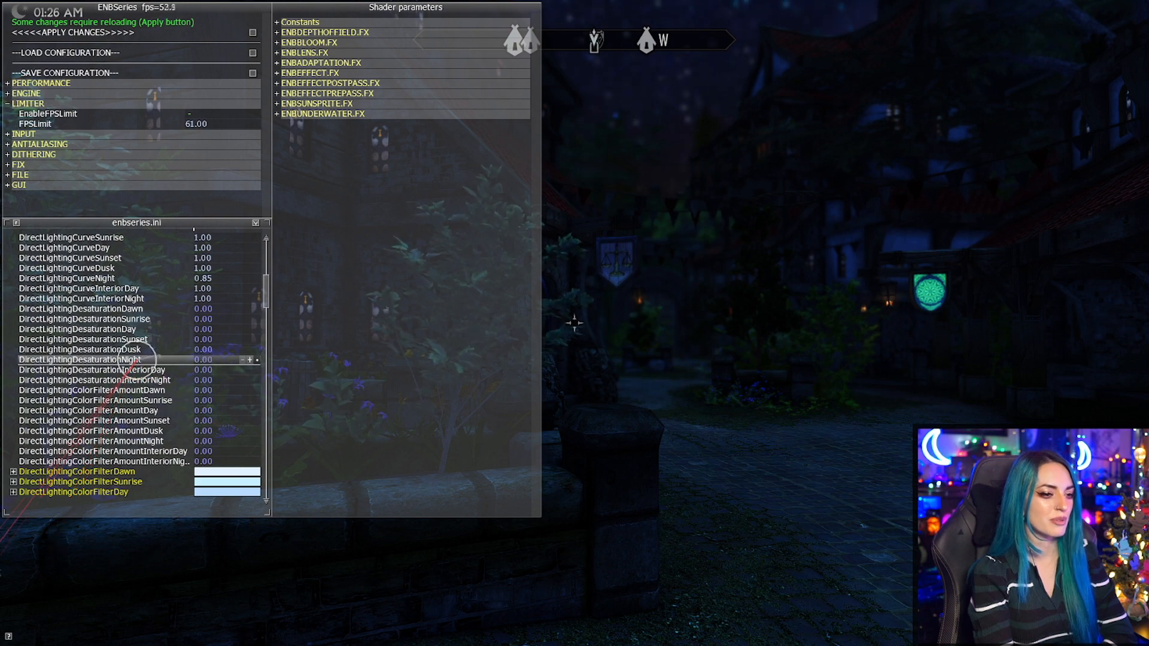
pyautogui.moveTo(0, 497); pyautogui.dragTo(1, 495)
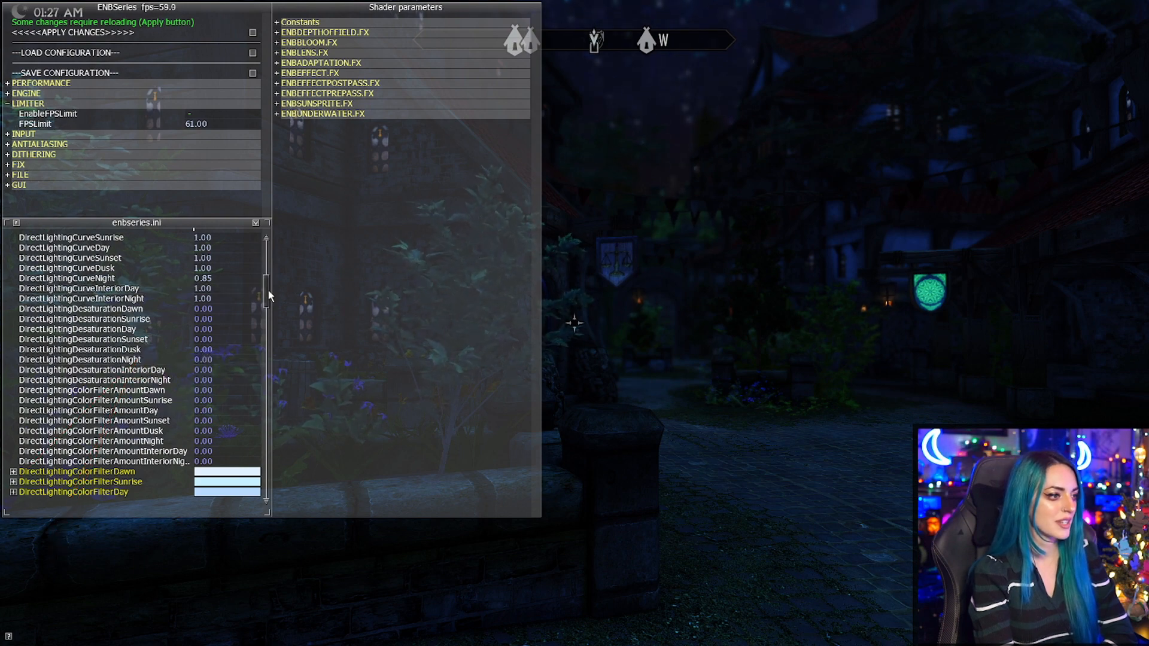
# Raise the ambient lighting night intensity to 2.51 and look around the town with it.
pyautogui.moveTo(268, 290); pyautogui.dragTo(267, 299)
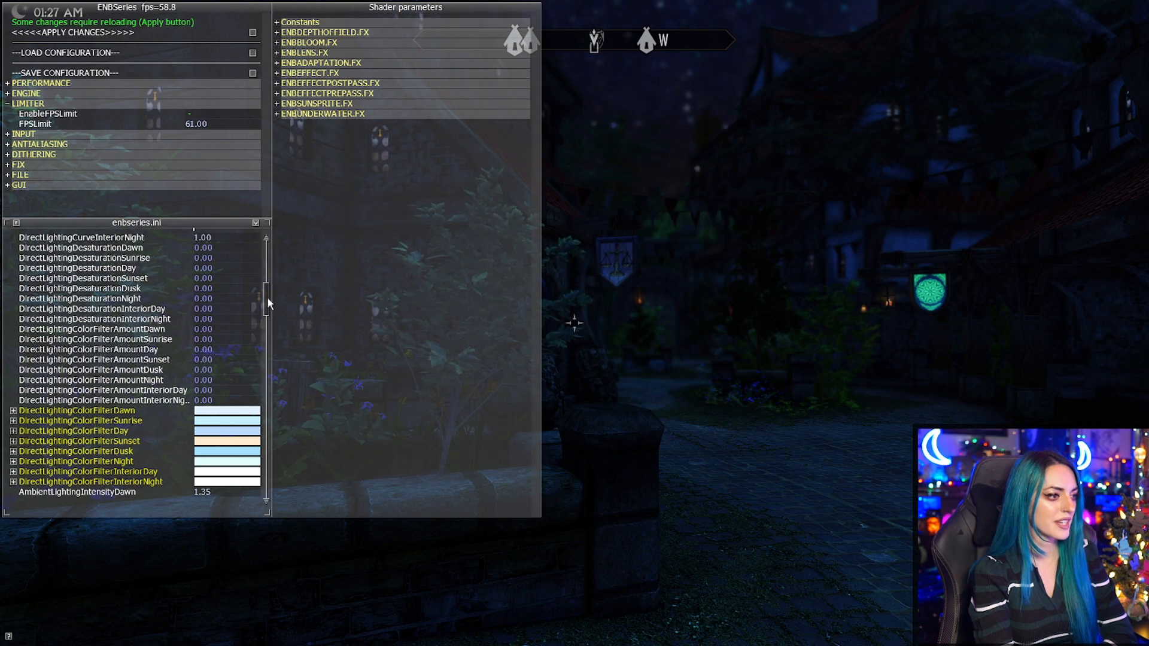
pyautogui.moveTo(166, 349); pyautogui.dragTo(45, 343)
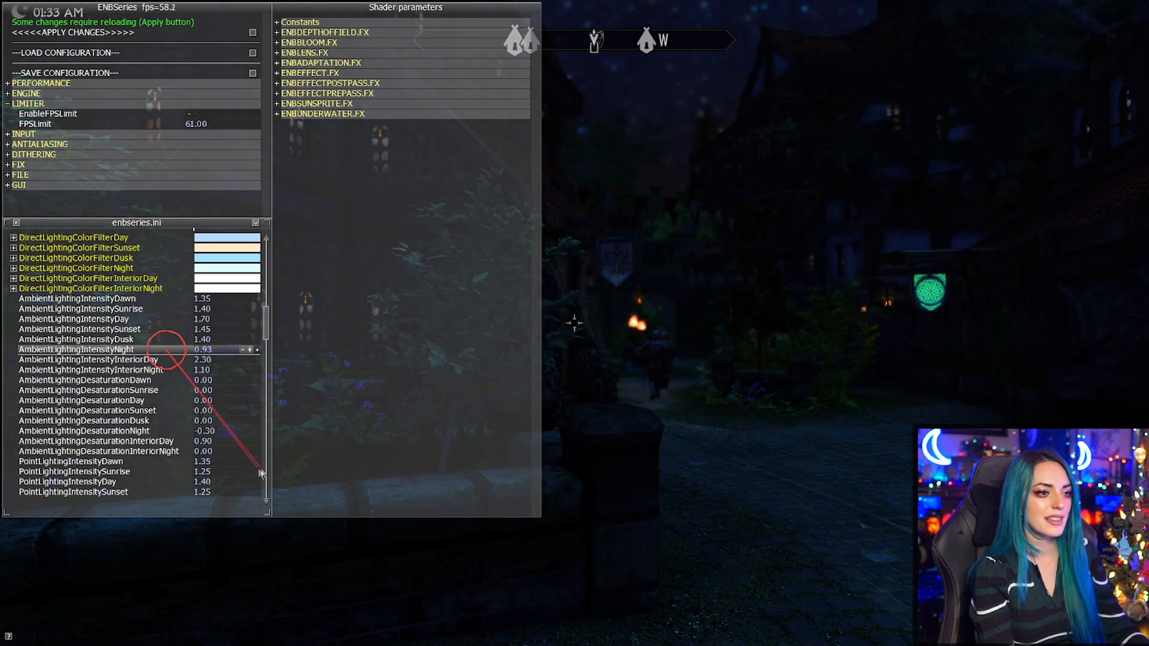
pyautogui.moveTo(260, 473); pyautogui.dragTo(409, 409)
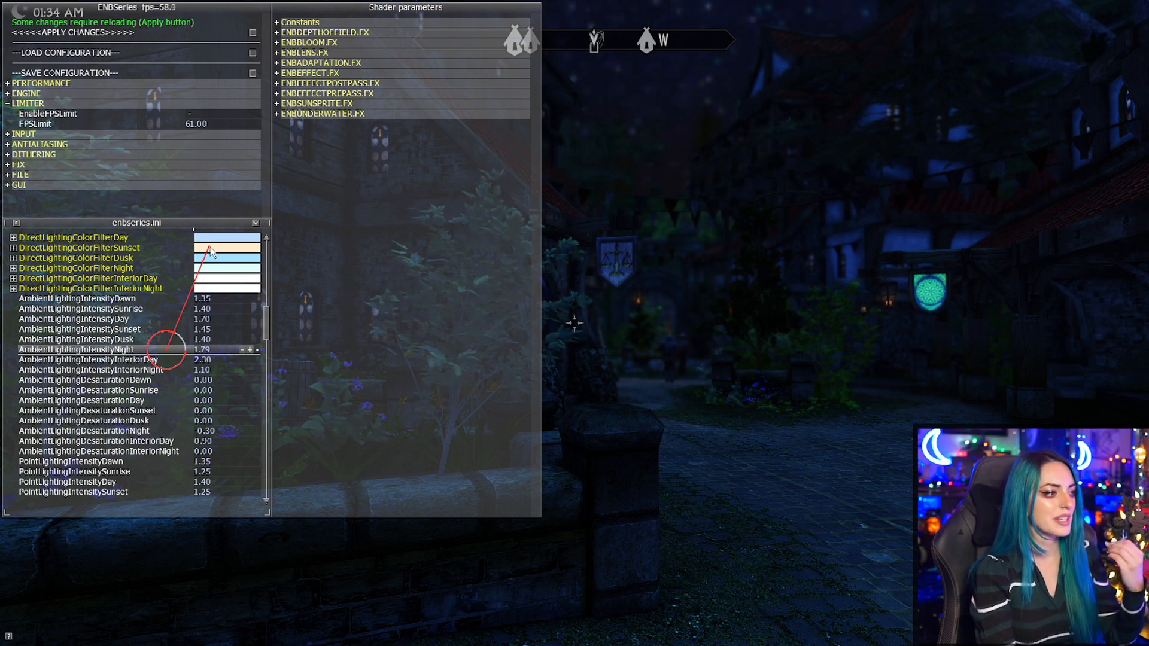
pyautogui.moveTo(211, 252); pyautogui.dragTo(3, 287)
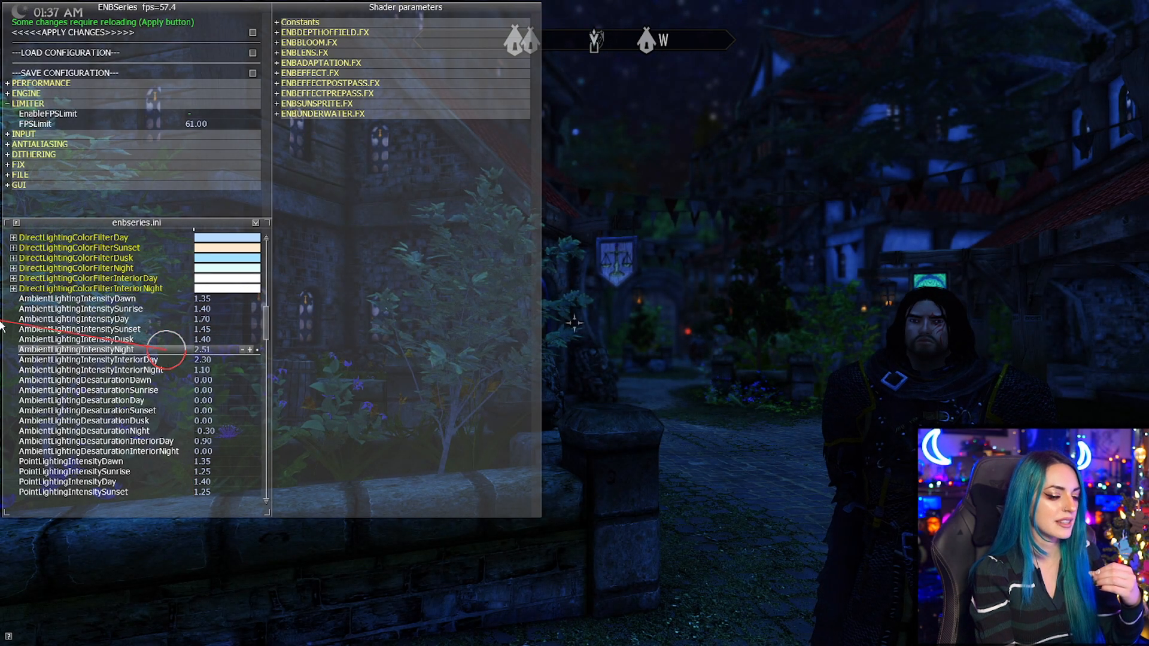
pyautogui.moveTo(2, 326); pyautogui.dragTo(1, 327)
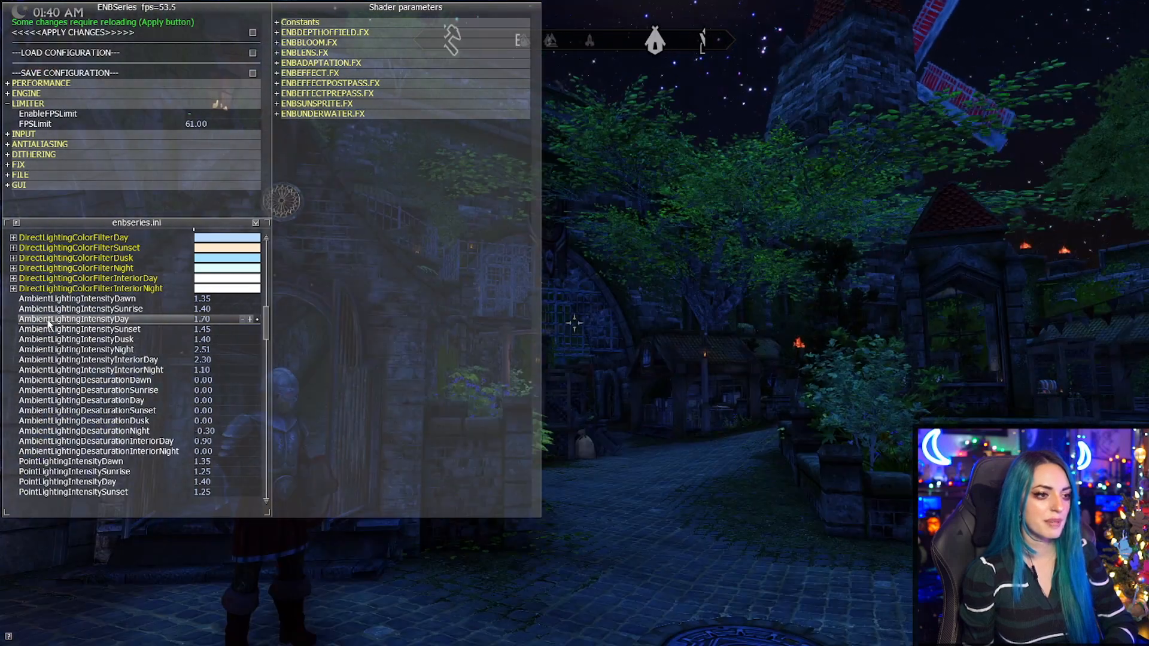
# Set the ambient lighting intensities to 1.75 for day, 1.72 for night, 0.64 for interior day and 0.50 for interior night.
pyautogui.press('ctrl')
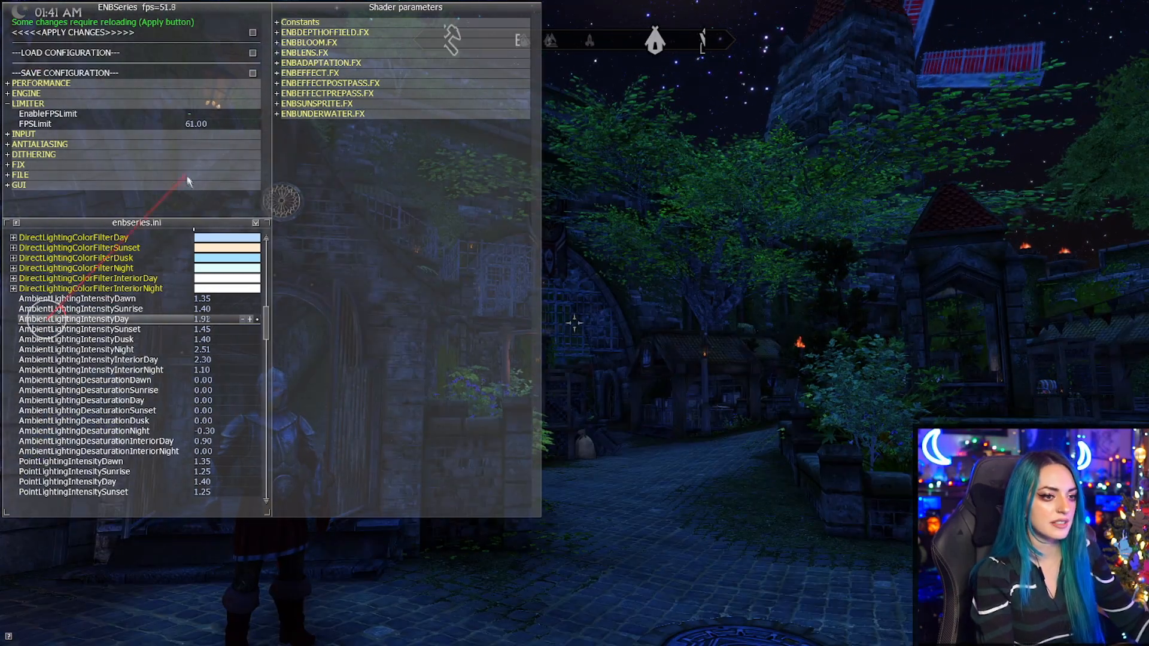
pyautogui.moveTo(167, 350); pyautogui.dragTo(116, 605)
pyautogui.moveTo(16, 546); pyautogui.dragTo(227, 277)
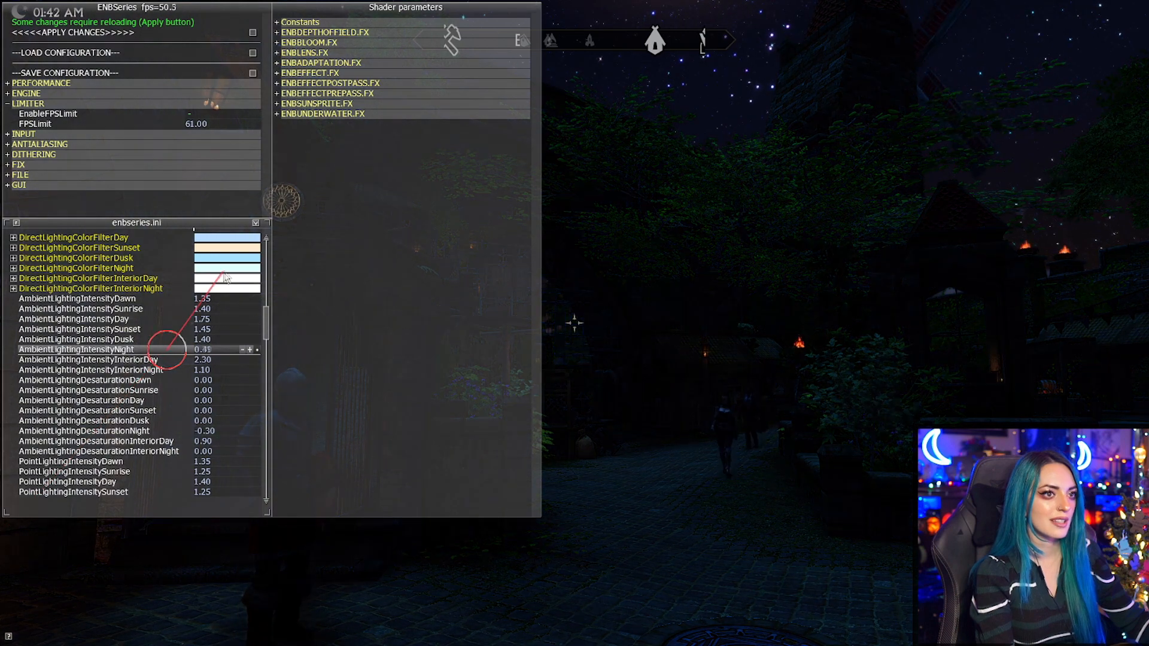
pyautogui.moveTo(62, 555); pyautogui.dragTo(106, 424)
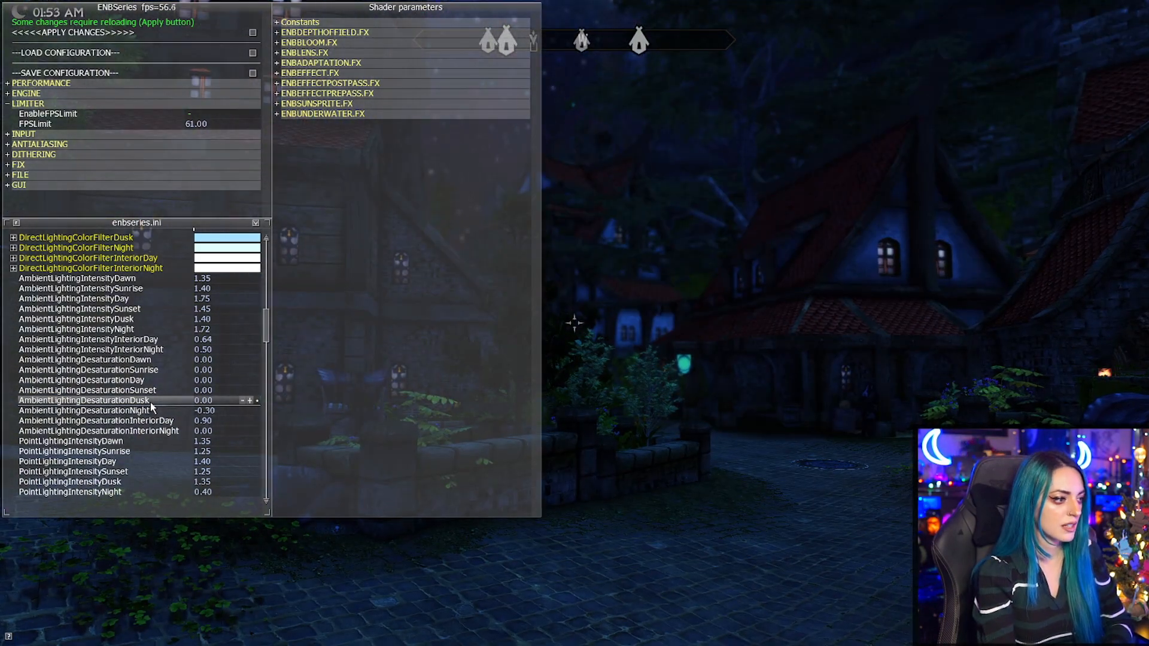
# Compare ambient lighting night desaturation at -1.00 and 1.00, and settle on 0.14.
pyautogui.click(167, 412)
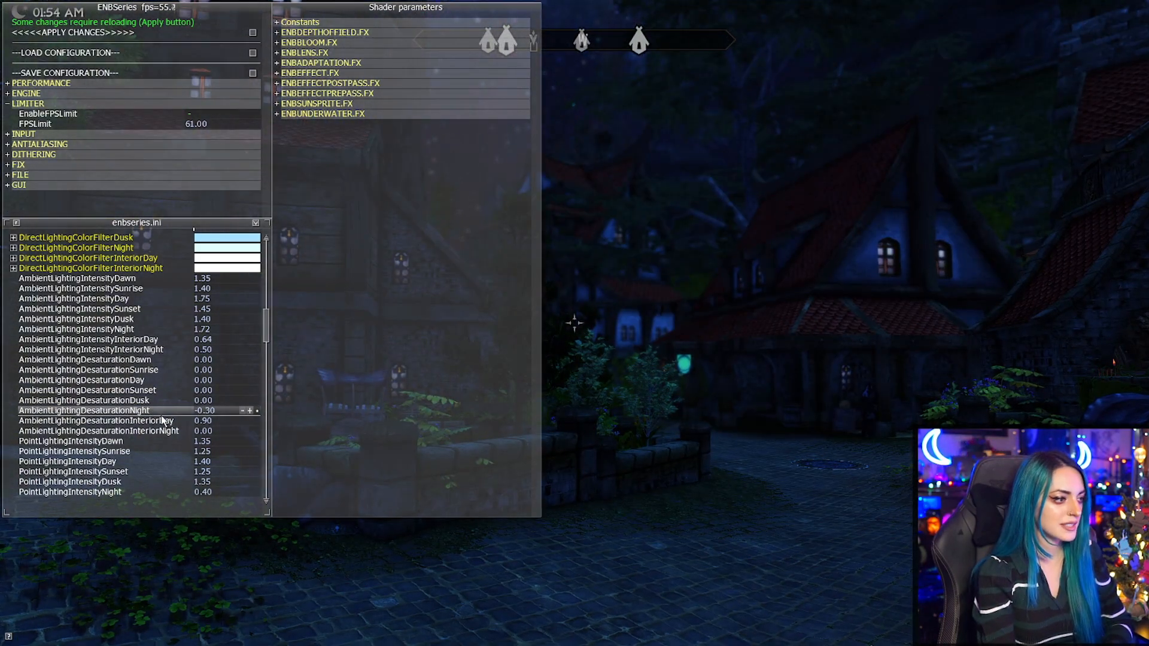
pyautogui.moveTo(221, 446); pyautogui.dragTo(42, 455)
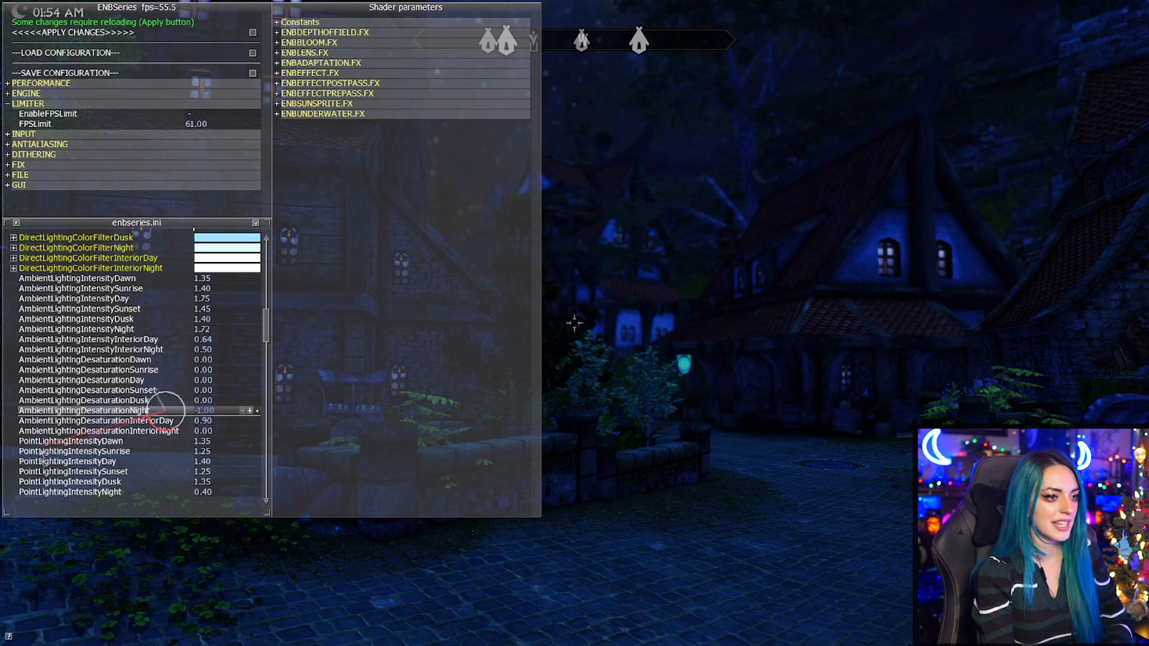
pyautogui.moveTo(437, 407); pyautogui.dragTo(46, 311)
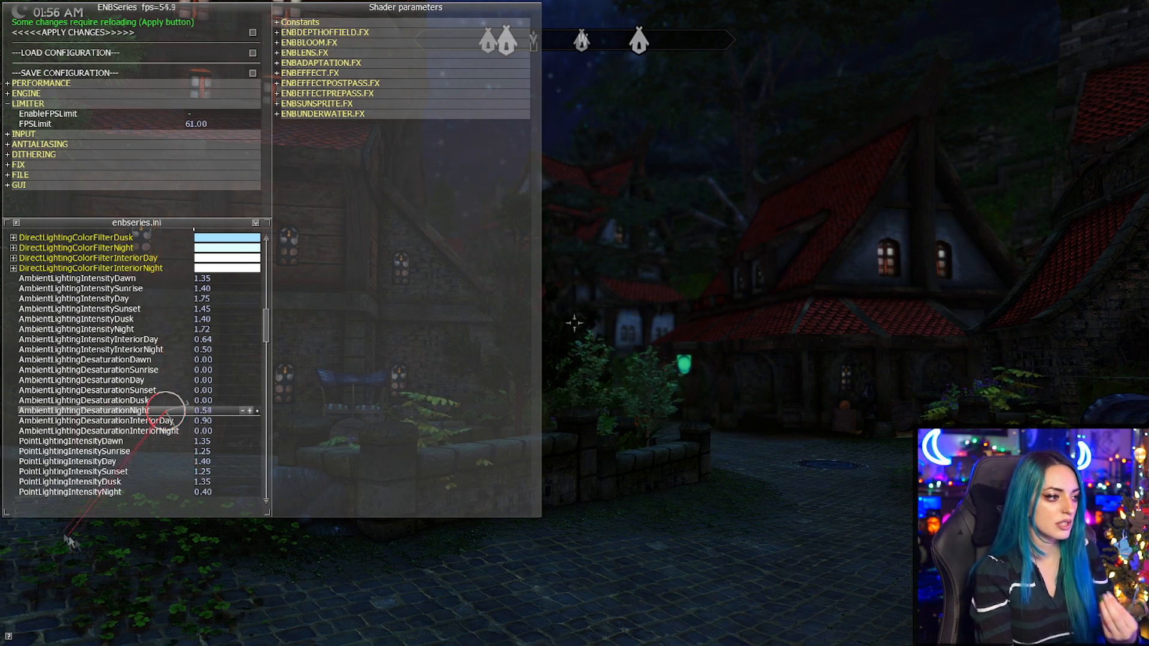
pyautogui.moveTo(352, 439); pyautogui.dragTo(266, 616)
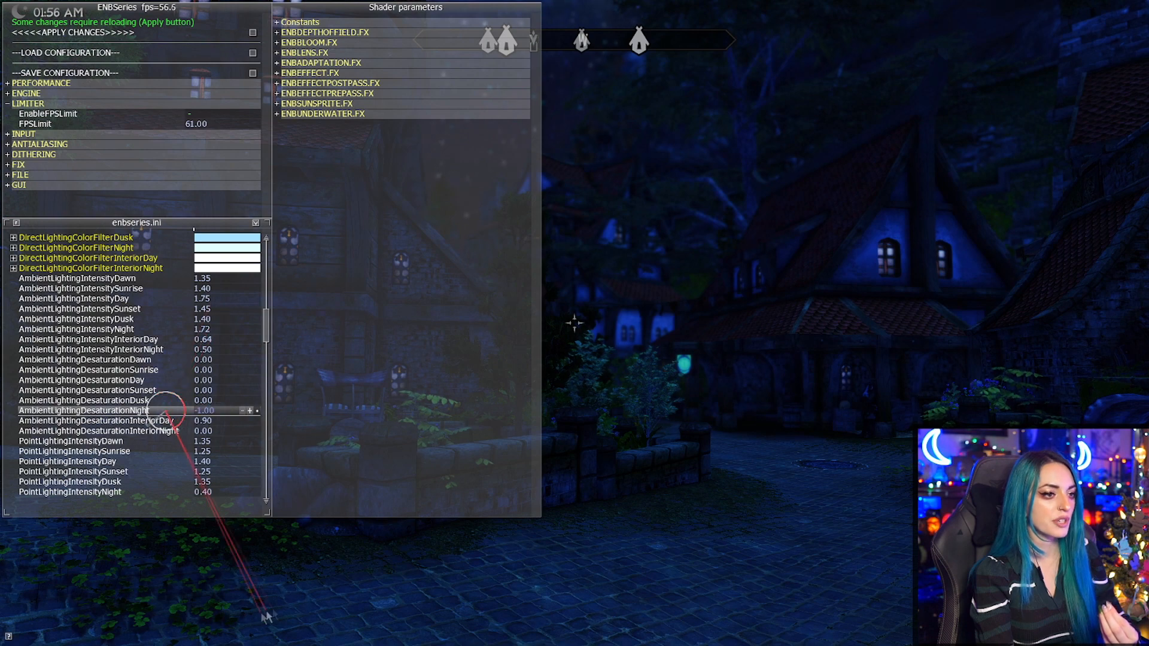
pyautogui.moveTo(92, 591); pyautogui.dragTo(449, 436)
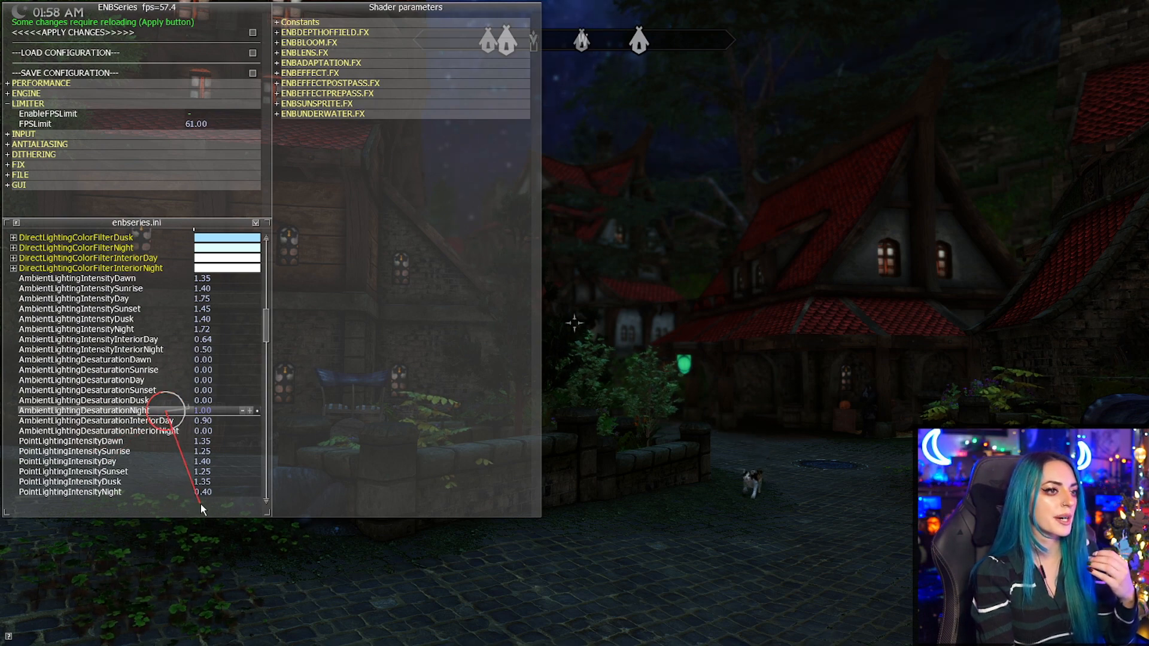
pyautogui.moveTo(202, 505); pyautogui.dragTo(29, 493)
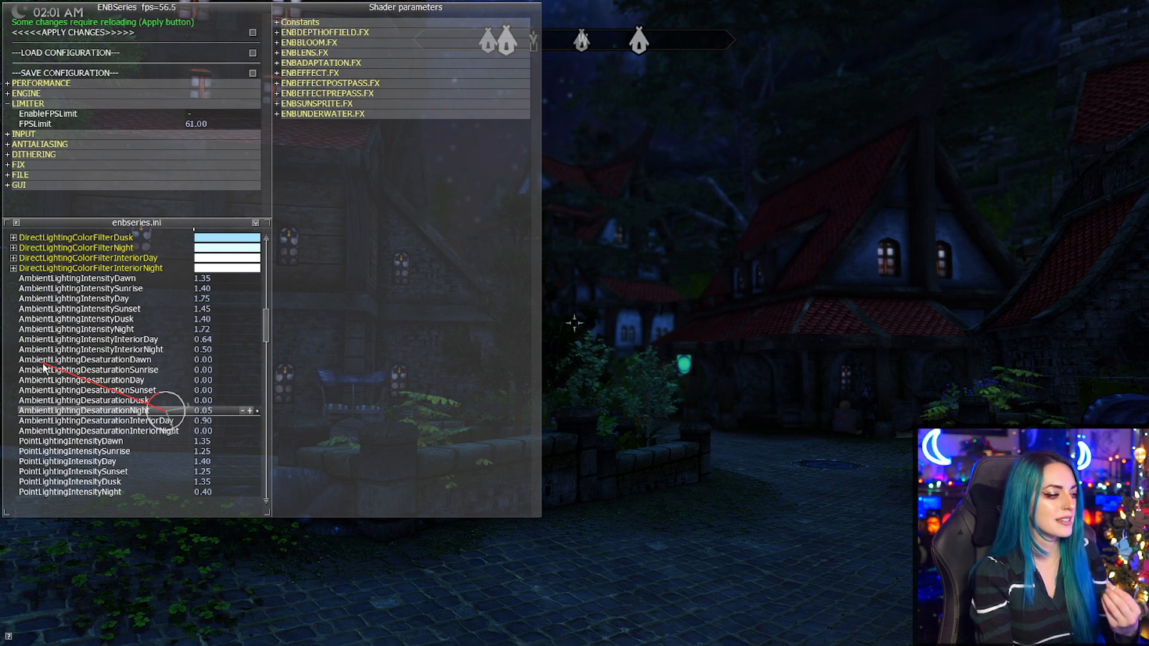
pyautogui.moveTo(100, 626); pyautogui.dragTo(610, 362)
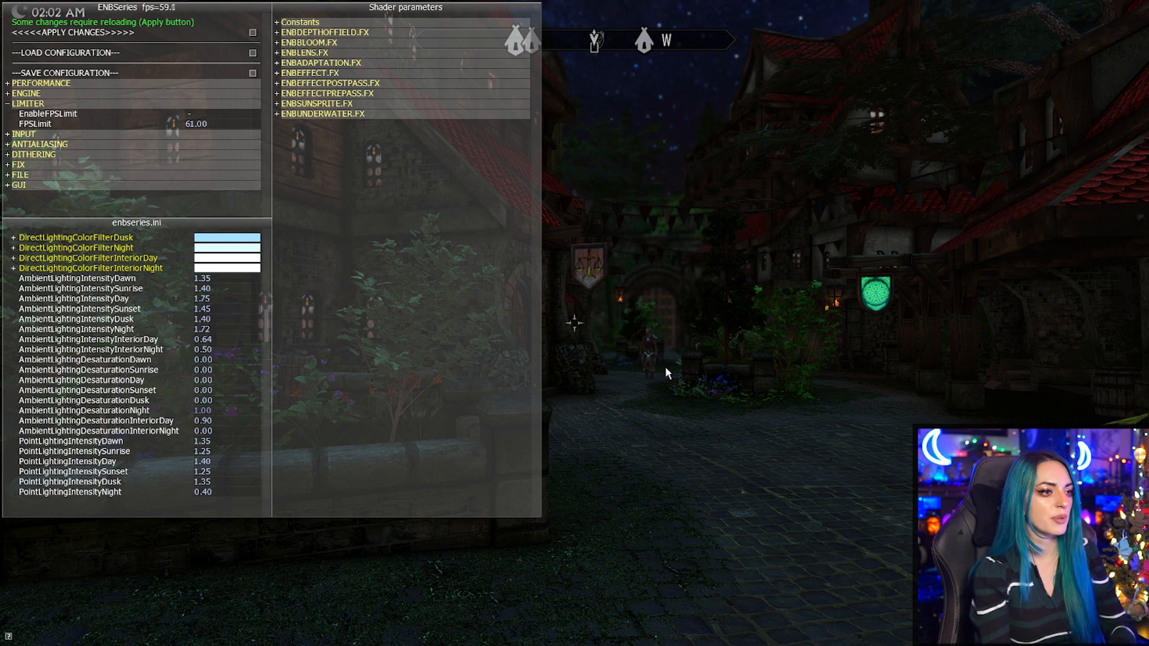
pyautogui.moveTo(232, 502); pyautogui.dragTo(60, 622)
pyautogui.moveTo(0, 486); pyautogui.dragTo(410, 535)
# Test the point lighting night intensity between 0.04 and 2.32 near torches and set it to 1.79.
pyautogui.moveTo(265, 326); pyautogui.dragTo(264, 346)
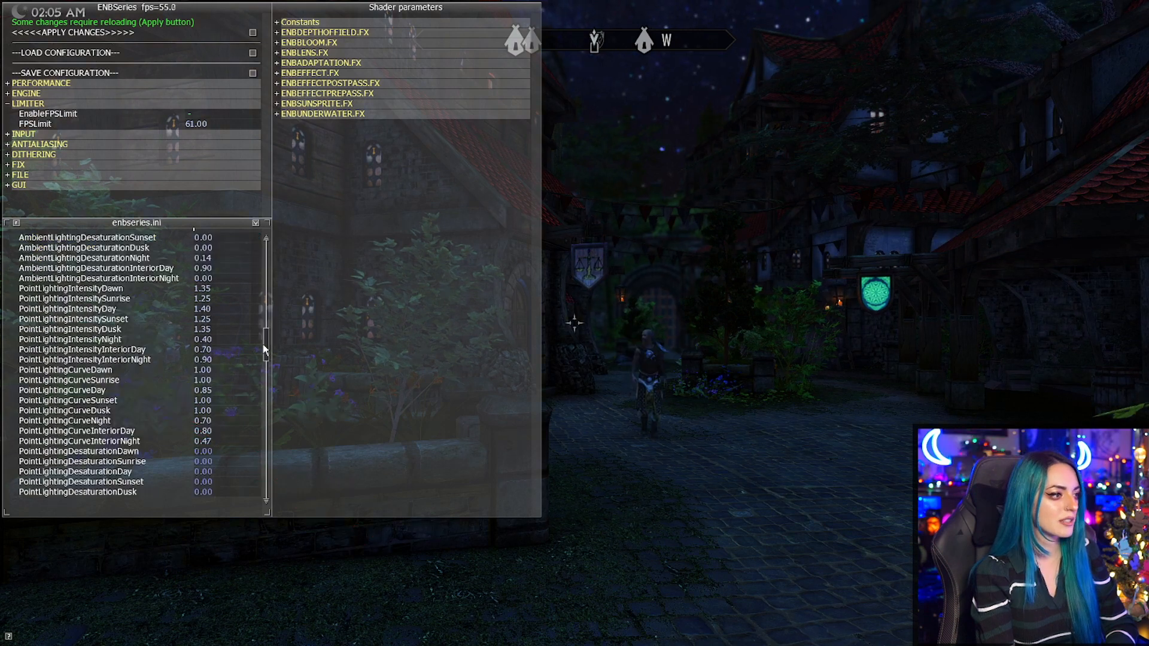
pyautogui.moveTo(126, 346); pyautogui.dragTo(100, 523)
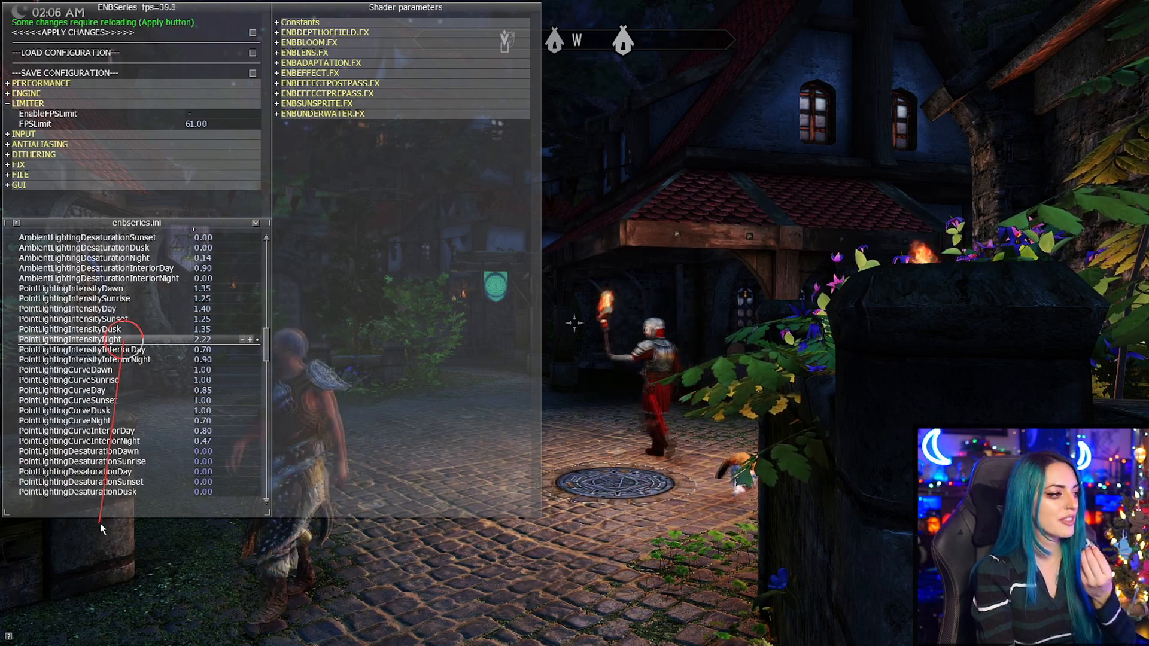
pyautogui.moveTo(100, 523); pyautogui.dragTo(1, 563)
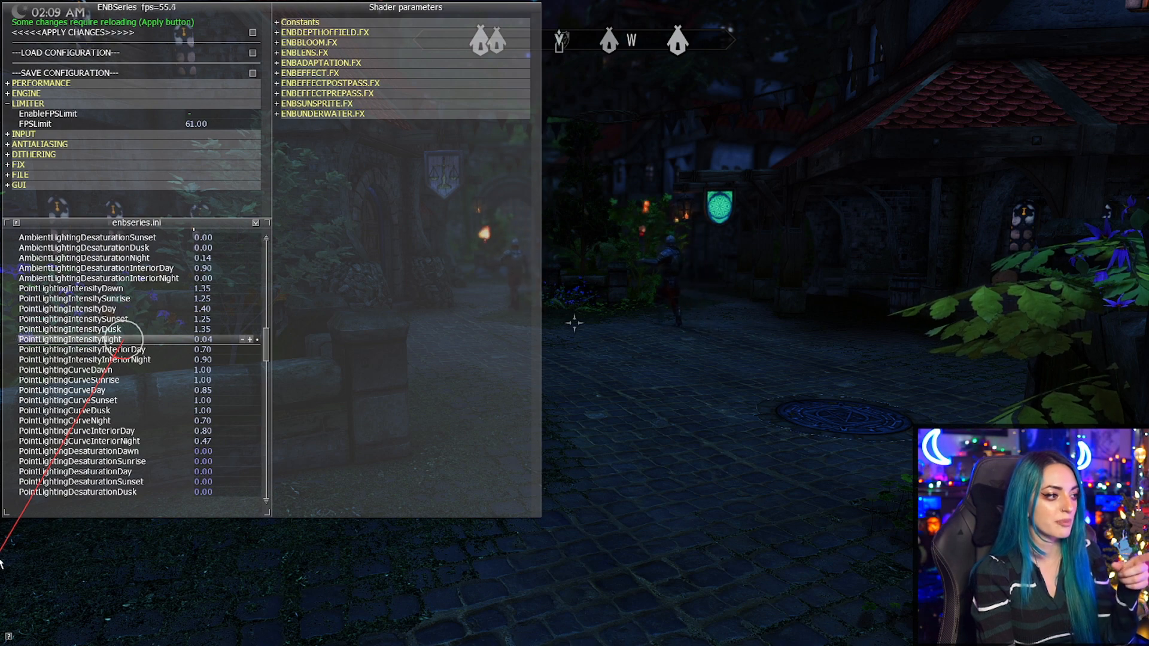
pyautogui.moveTo(1, 562); pyautogui.dragTo(535, 296)
pyautogui.moveTo(271, 191); pyautogui.dragTo(74, 219)
pyautogui.moveTo(112, 509); pyautogui.dragTo(108, 493)
pyautogui.moveTo(267, 484); pyautogui.dragTo(0, 365)
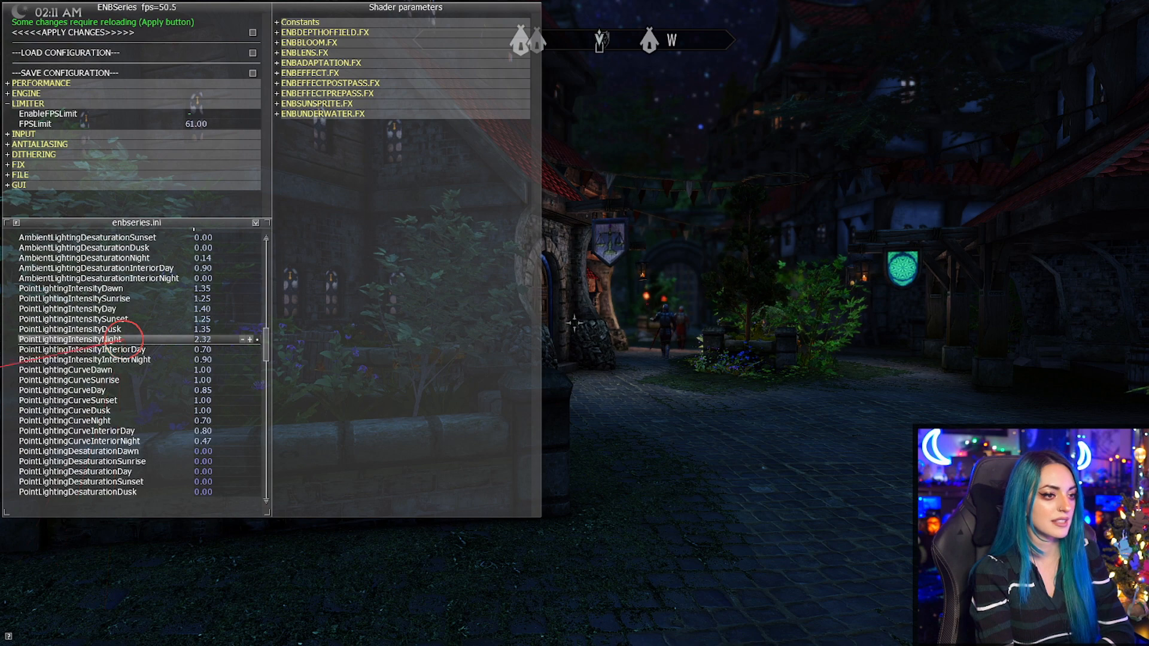
pyautogui.moveTo(180, 645); pyautogui.dragTo(0, 470)
pyautogui.moveTo(407, 313); pyautogui.dragTo(87, 299)
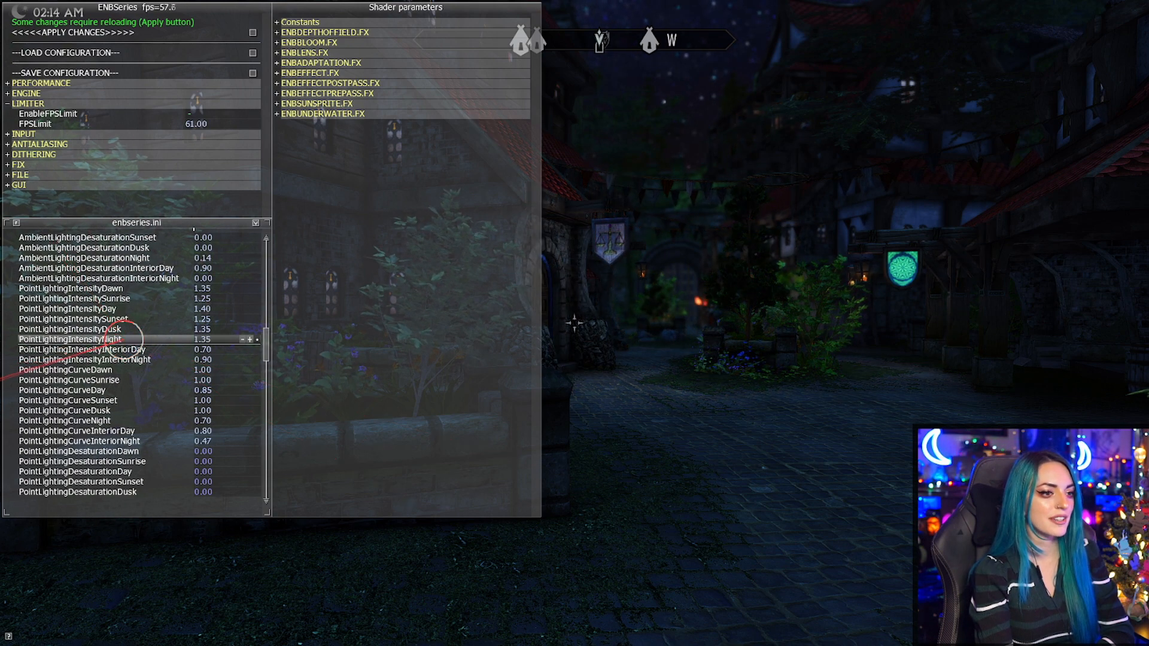
pyautogui.moveTo(96, 486); pyautogui.dragTo(97, 484)
# Try different point lighting night curve values and set the curve to 0.61.
pyautogui.scroll(-1, 126, 411)
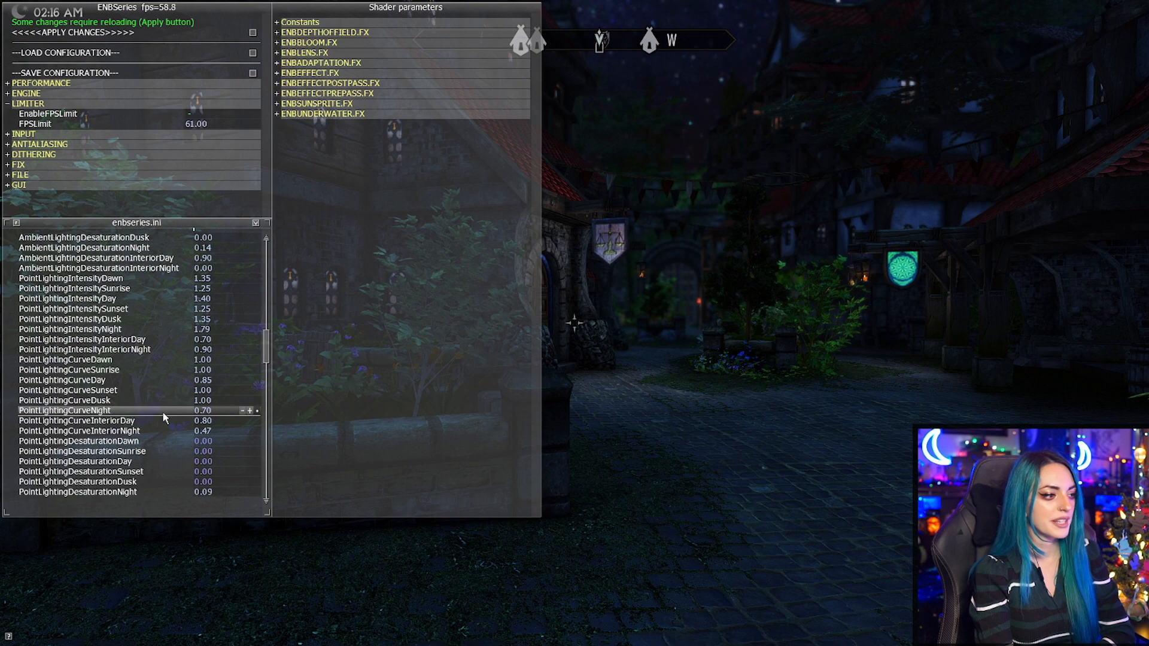
pyautogui.moveTo(351, 463); pyautogui.dragTo(165, 639)
pyautogui.moveTo(154, 302); pyautogui.dragTo(35, 571)
pyautogui.moveTo(113, 354); pyautogui.dragTo(113, 286)
pyautogui.moveTo(111, 378); pyautogui.dragTo(225, 297)
# Lower the ambient lighting night intensity to about 0.91.
pyautogui.moveTo(267, 341); pyautogui.dragTo(277, 321)
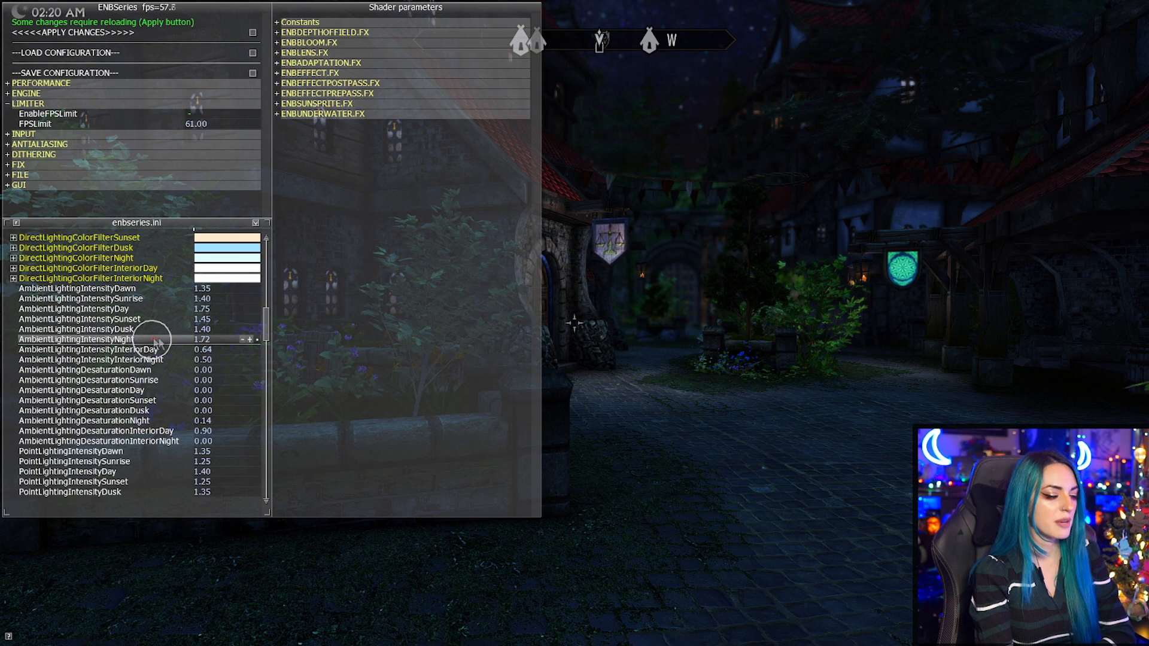
pyautogui.moveTo(227, 209); pyautogui.dragTo(317, 492)
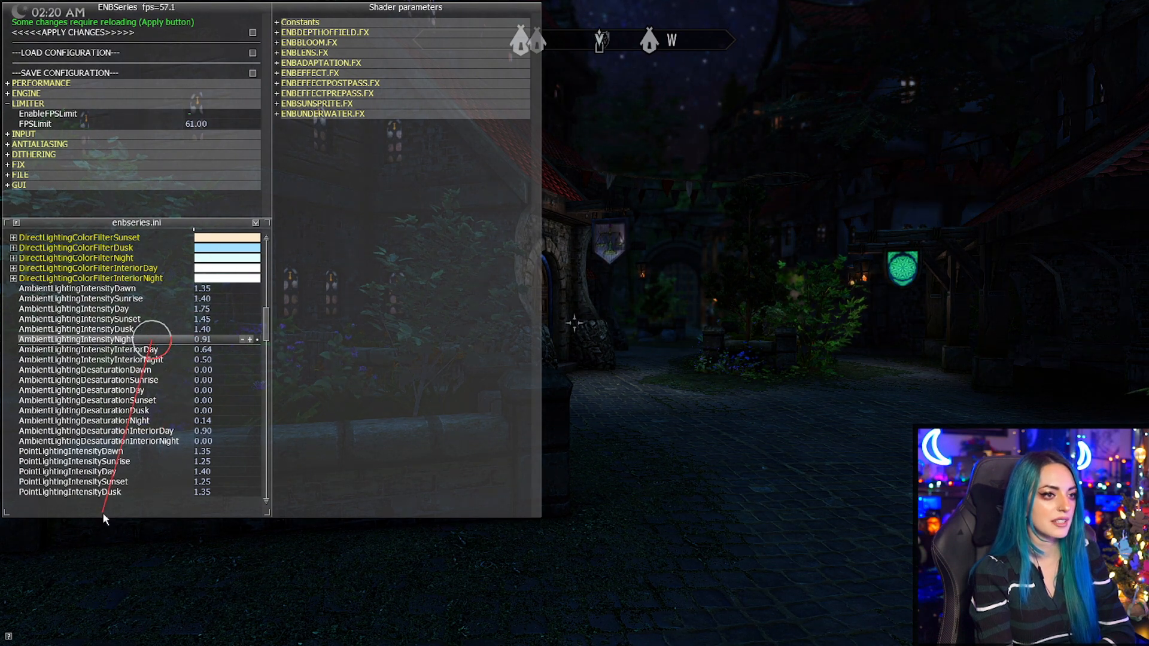
pyautogui.moveTo(42, 533); pyautogui.dragTo(42, 533)
# Raise the point lighting night intensity to 2.28.
pyautogui.moveTo(267, 328); pyautogui.dragTo(263, 346)
pyautogui.moveTo(137, 360); pyautogui.dragTo(138, 364)
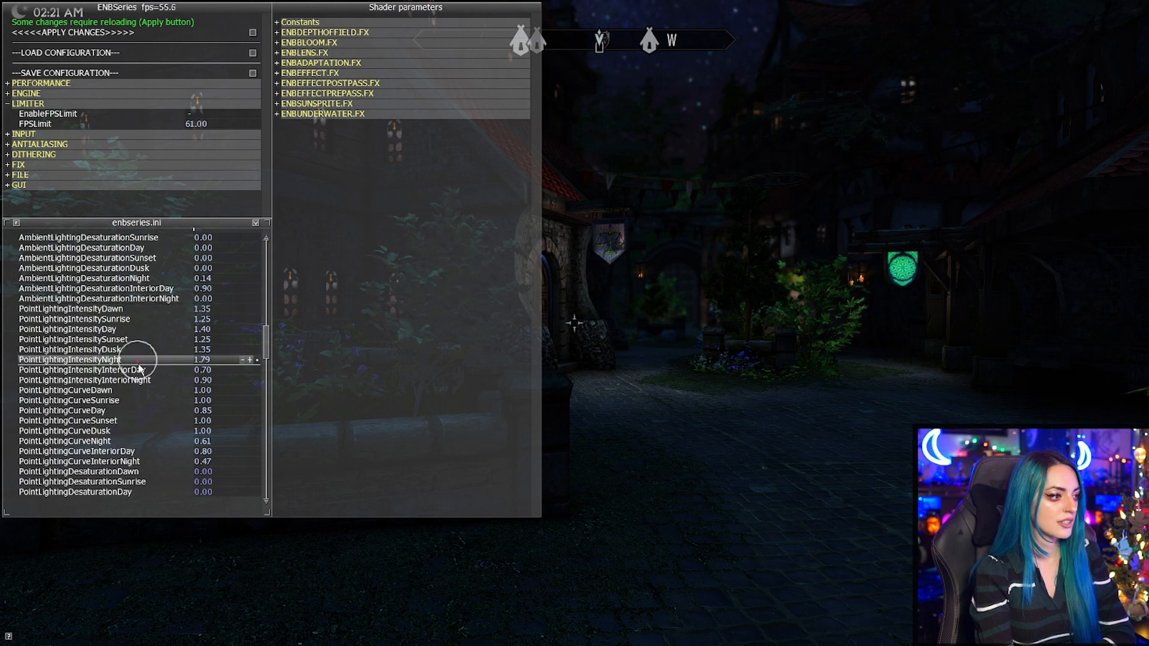
pyautogui.moveTo(214, 407); pyautogui.dragTo(50, 207)
pyautogui.moveTo(3, 273); pyautogui.dragTo(315, 341)
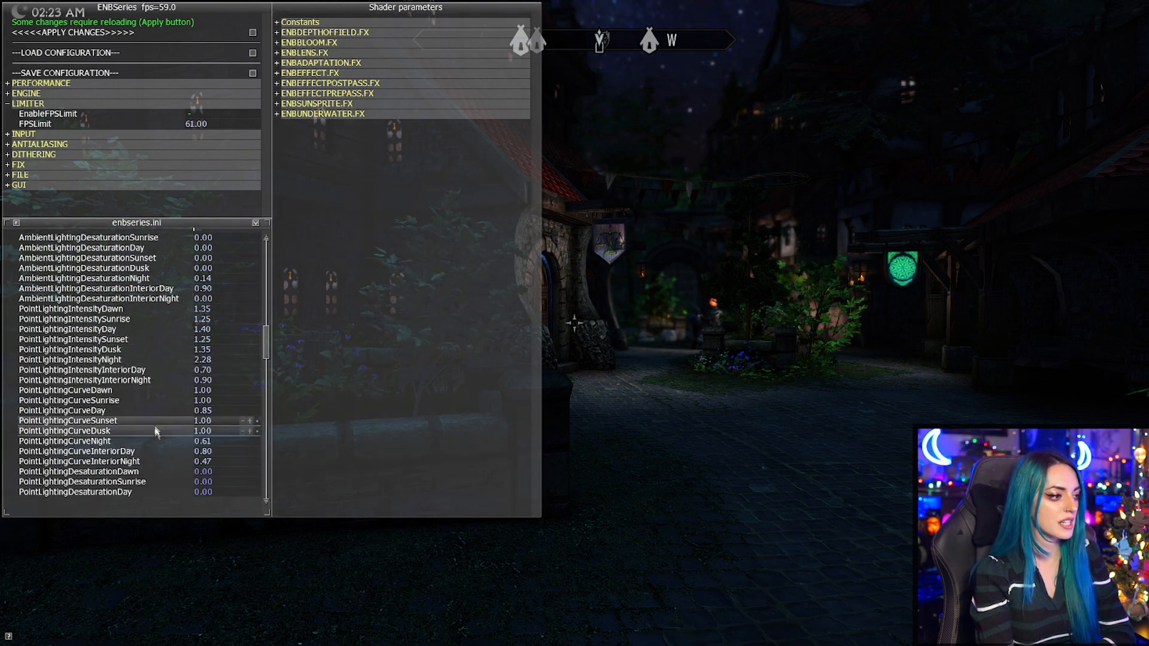
# Try higher point lighting night curve values such as 1.29 and 1.15.
pyautogui.moveTo(155, 444); pyautogui.dragTo(437, 354)
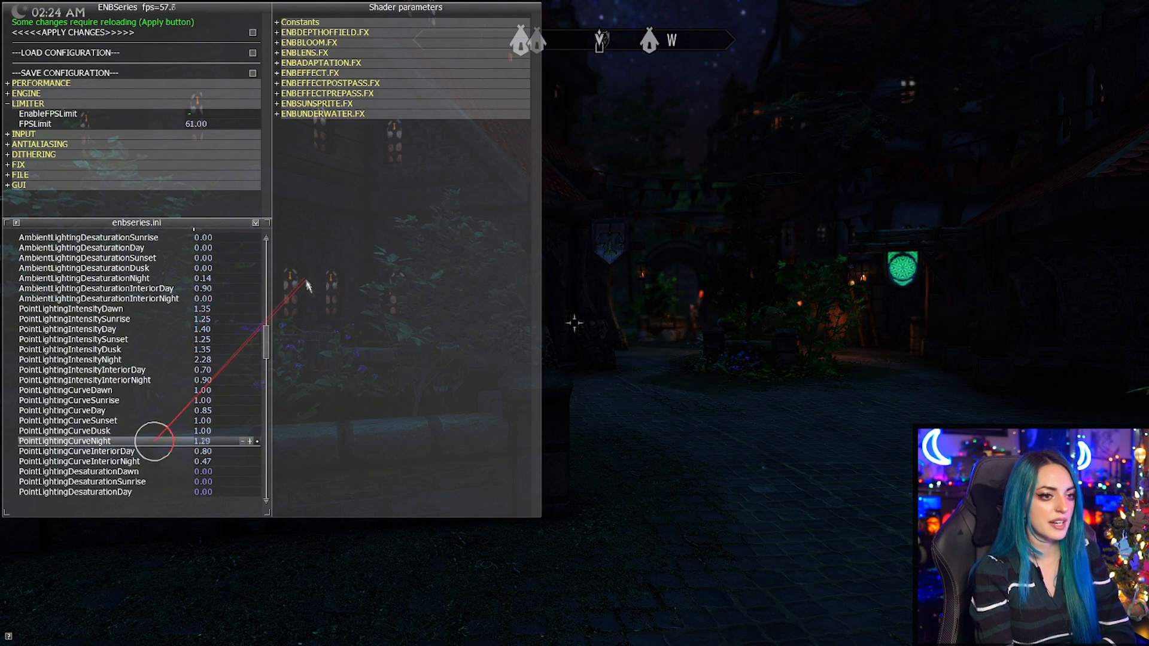
pyautogui.moveTo(346, 389); pyautogui.dragTo(336, 453)
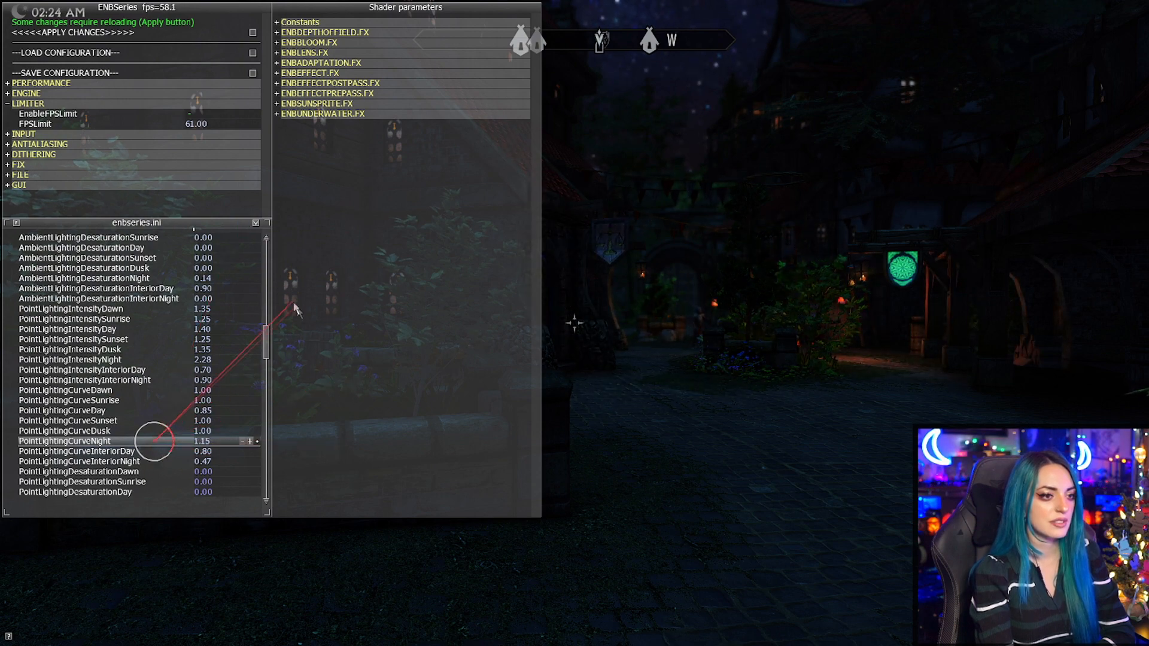
pyautogui.moveTo(308, 372); pyautogui.dragTo(456, 340)
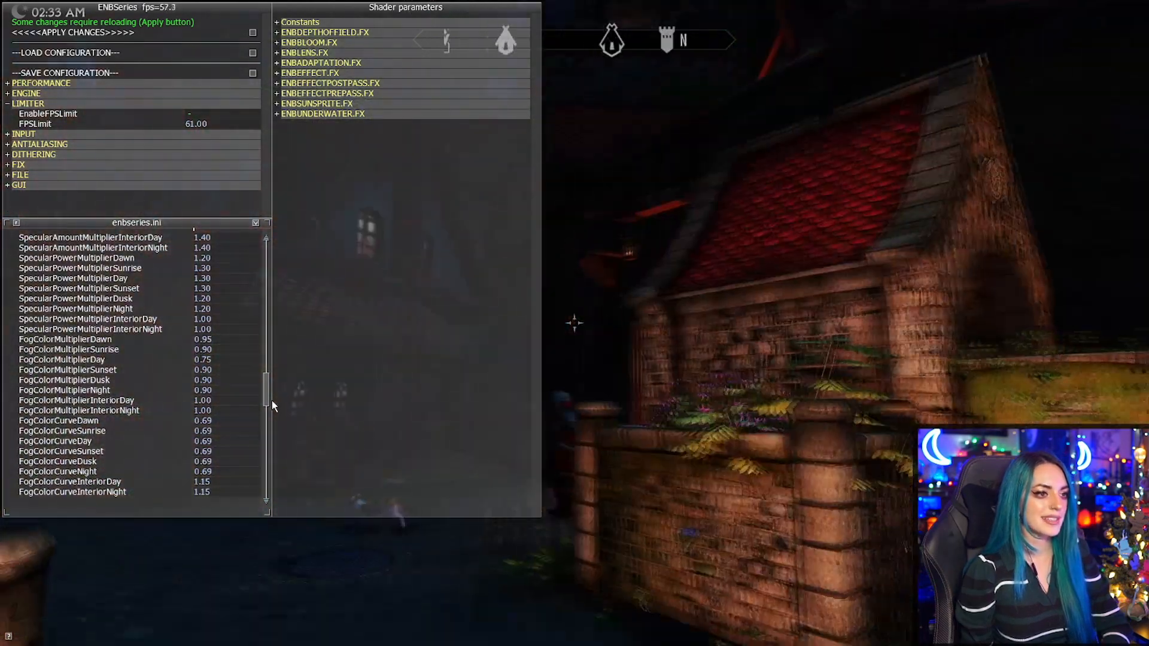
# Walk through the town to a viewpoint overlooking the moon, the clouds and the distant mountains.
pyautogui.press('w')
pyautogui.press('w')
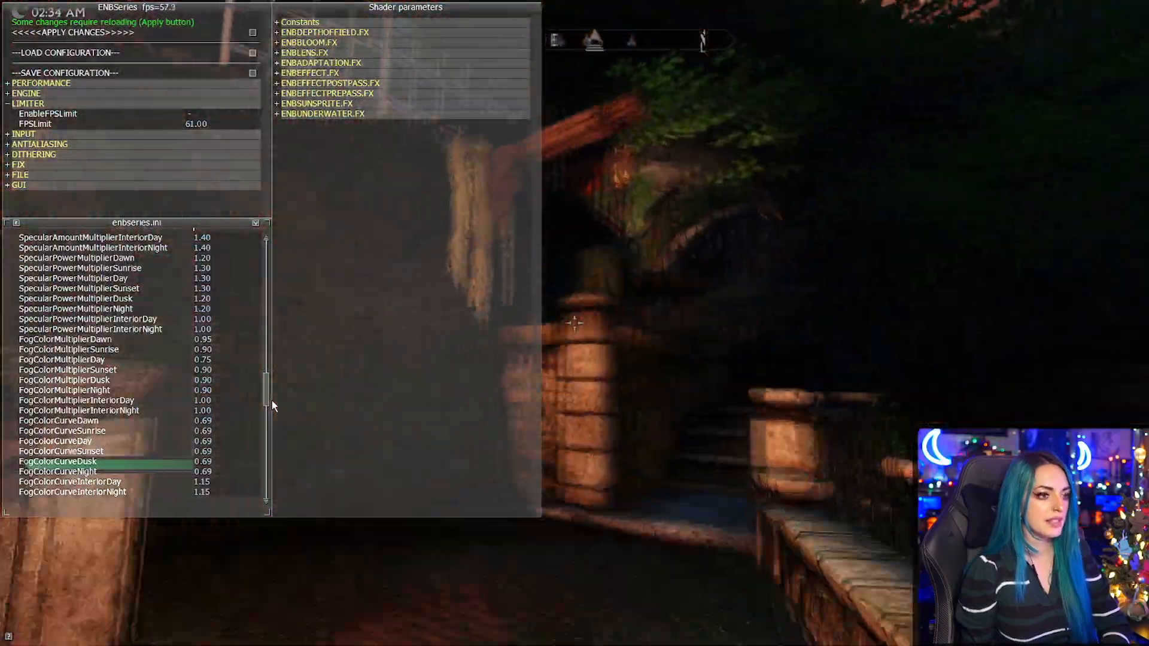
pyautogui.press('w')
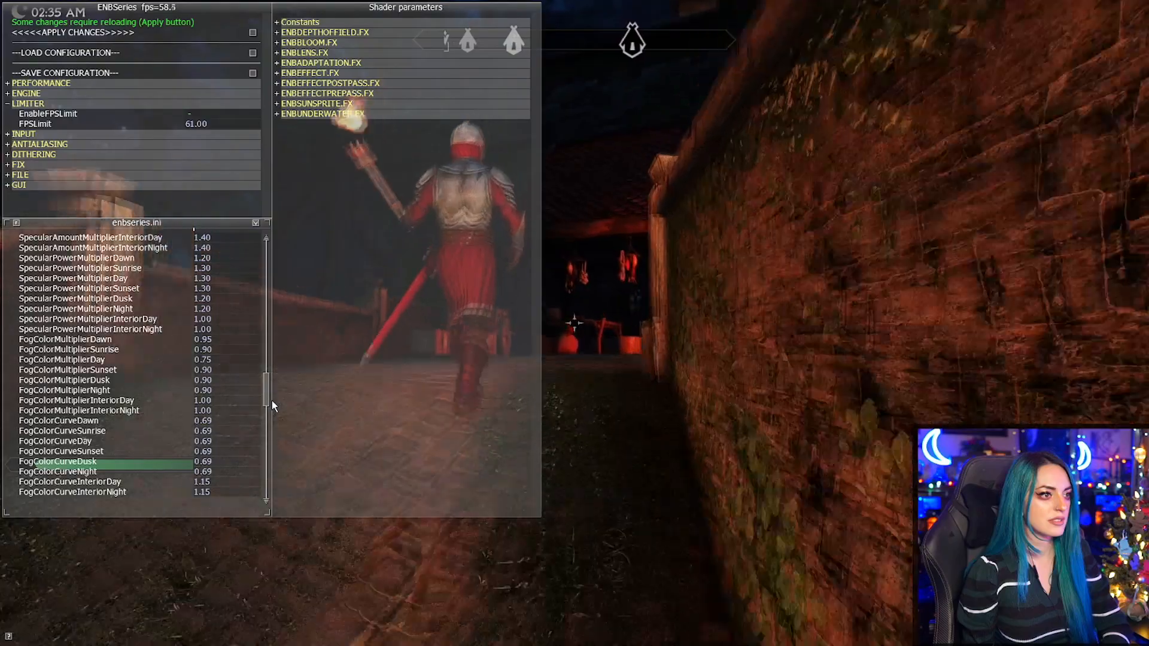
pyautogui.press('w')
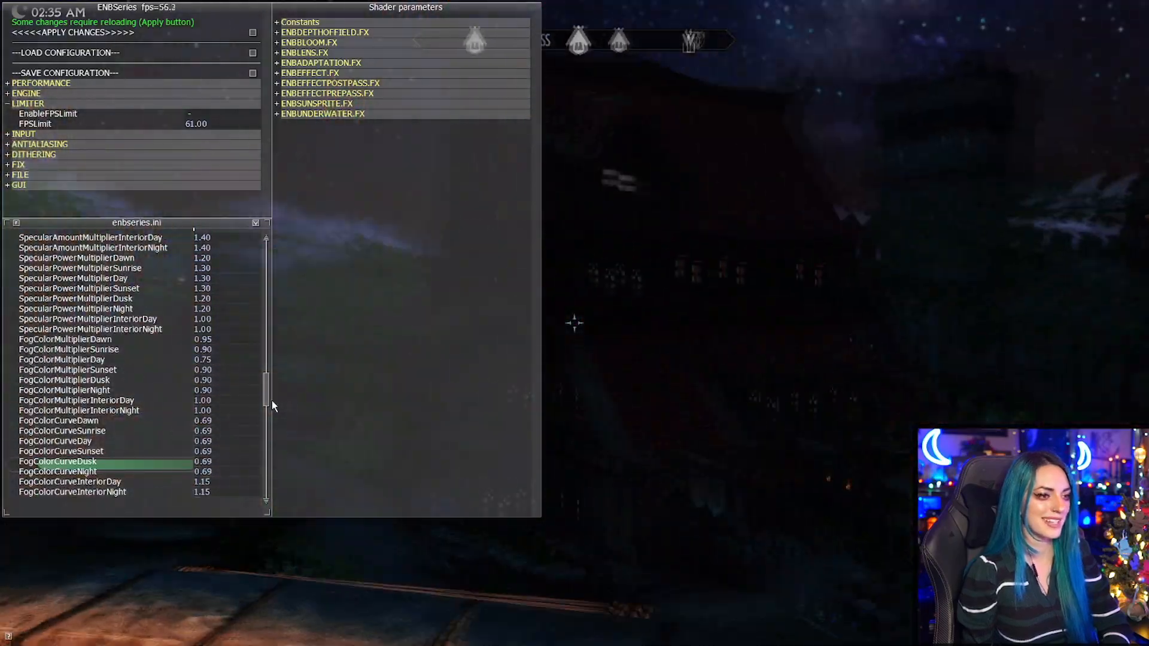
pyautogui.press('w')
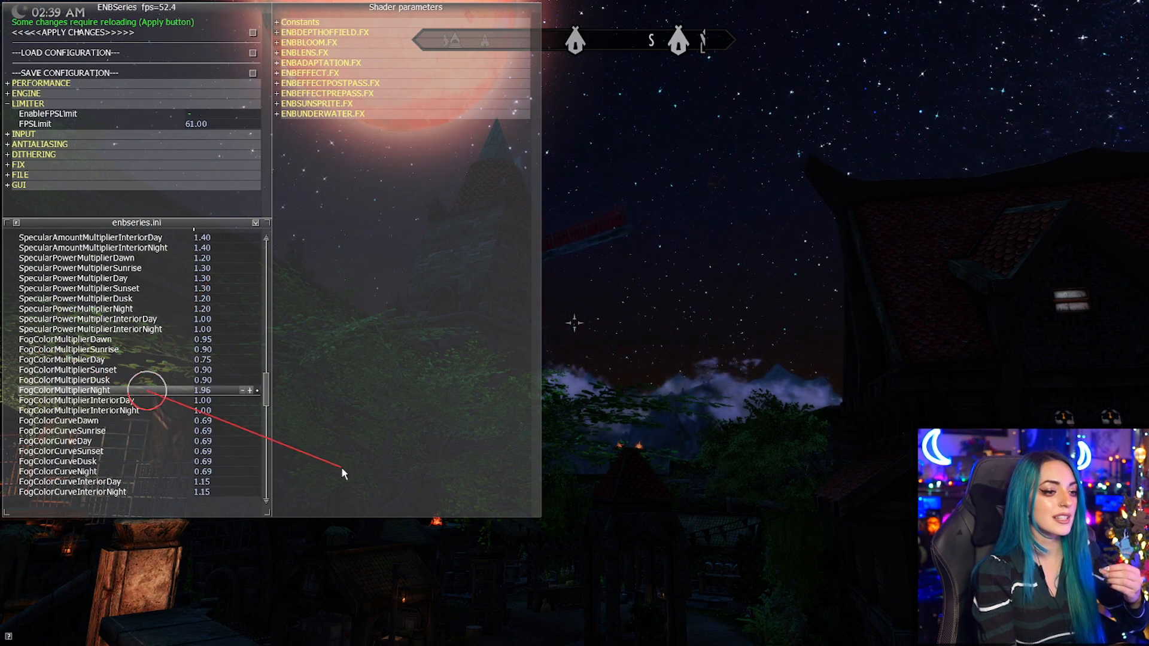
# Try high fog color multiplier values for night, up to 2.23, and set the multiplier to 0.74.
pyautogui.moveTo(343, 473); pyautogui.dragTo(315, 514)
pyautogui.moveTo(277, 535); pyautogui.dragTo(349, 329)
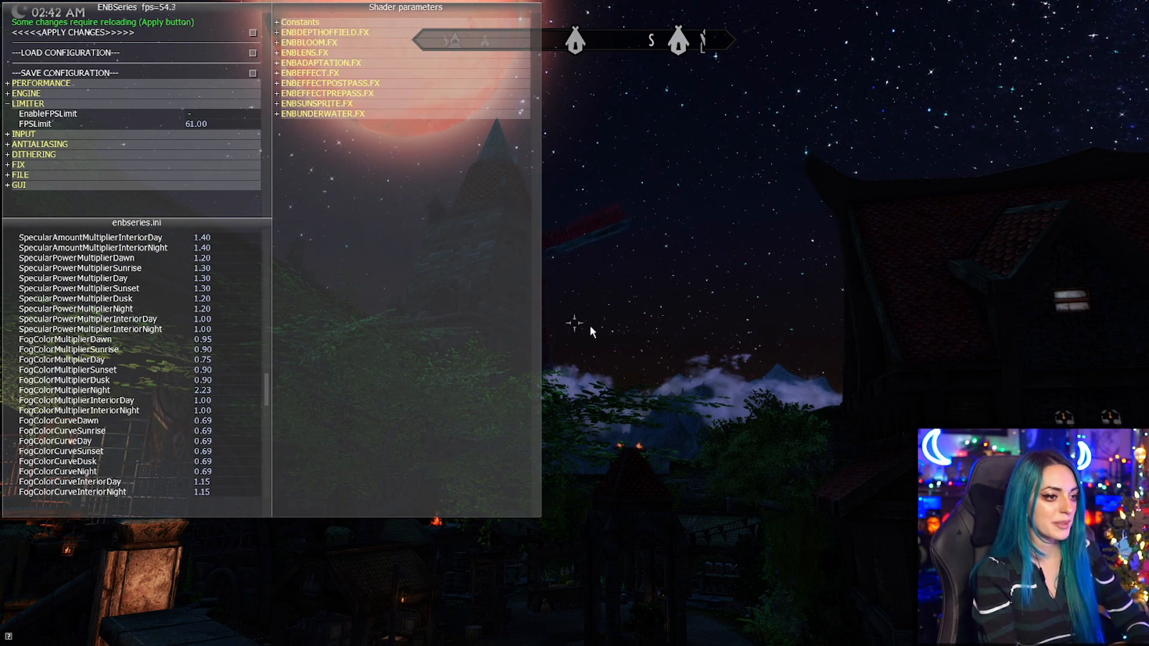
pyautogui.click(151, 393)
pyautogui.moveTo(167, 196); pyautogui.dragTo(16, 227)
pyautogui.moveTo(3, 272); pyautogui.dragTo(495, 210)
pyautogui.moveTo(67, 143); pyautogui.dragTo(69, 147)
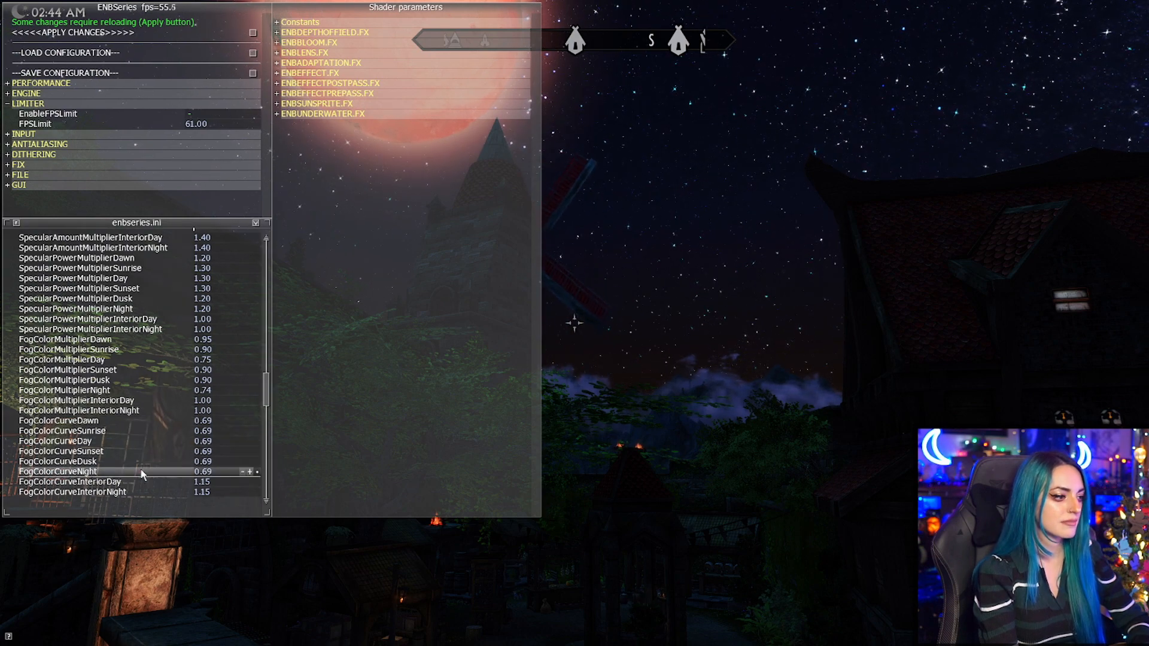
# Test the fog color night curve down to 0.00 and settle on 0.58.
pyautogui.moveTo(105, 193); pyautogui.dragTo(133, 471)
pyautogui.moveTo(8, 387); pyautogui.dragTo(53, 419)
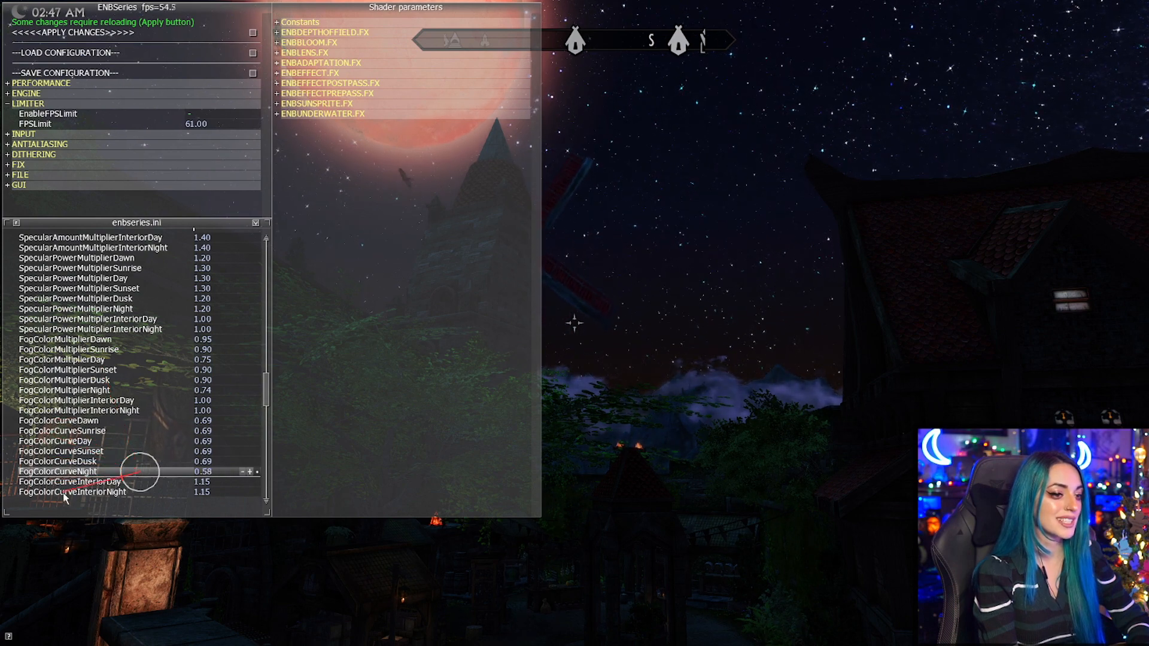
pyautogui.moveTo(105, 442); pyautogui.dragTo(141, 408)
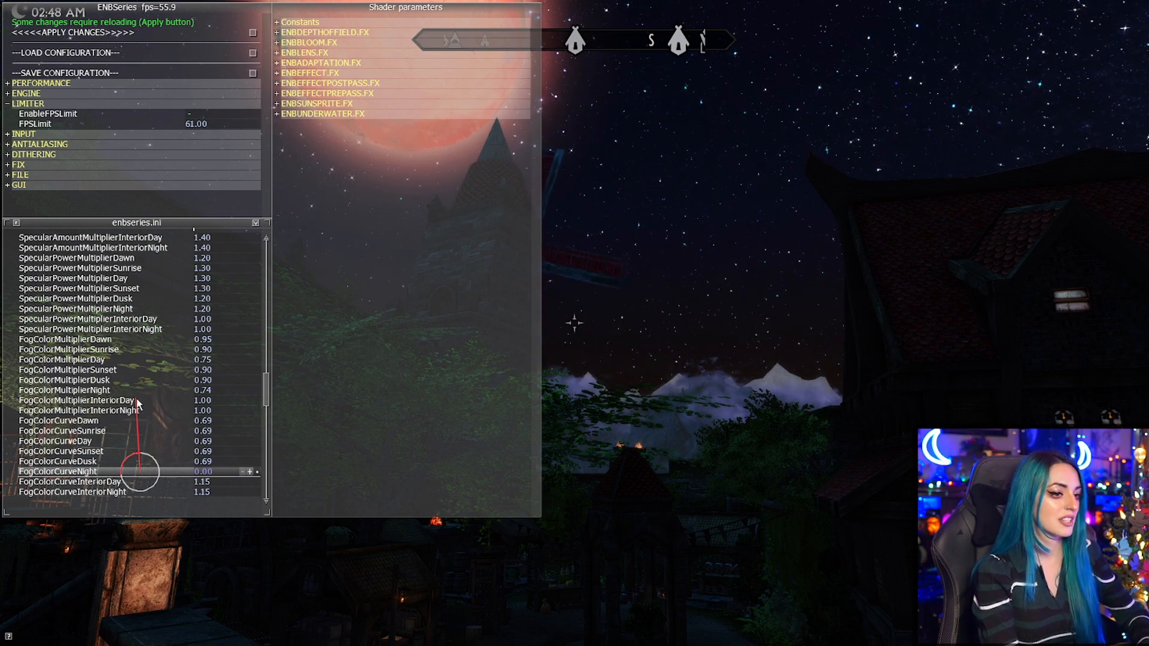
pyautogui.moveTo(137, 405); pyautogui.dragTo(45, 493)
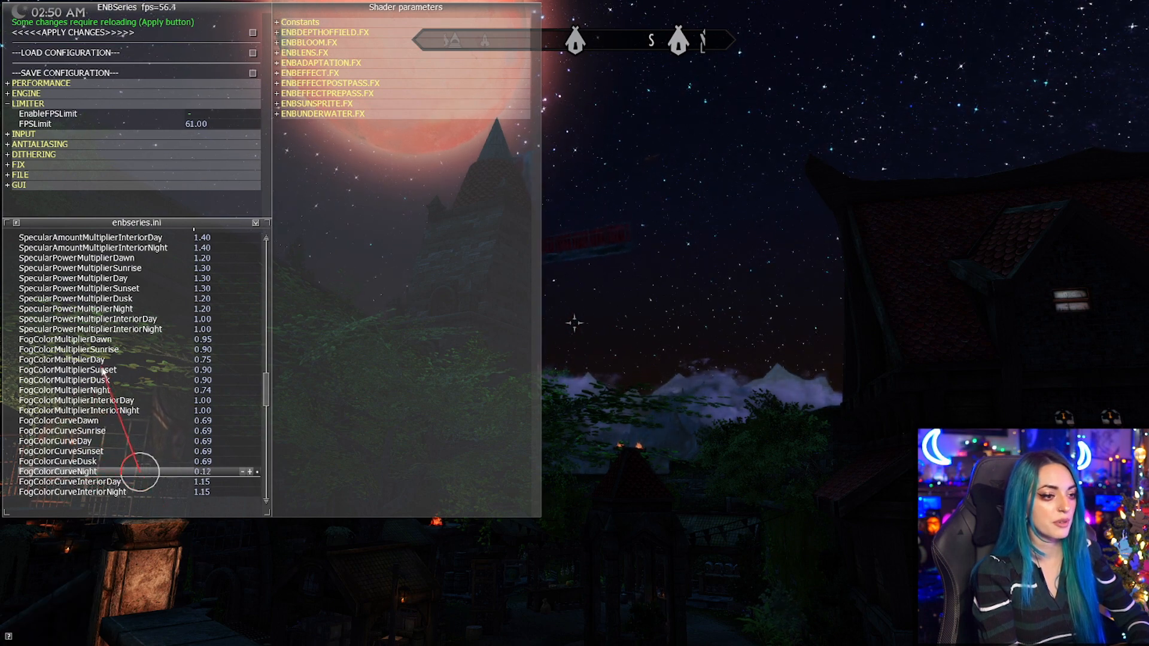
pyautogui.moveTo(13, 461); pyautogui.dragTo(15, 462)
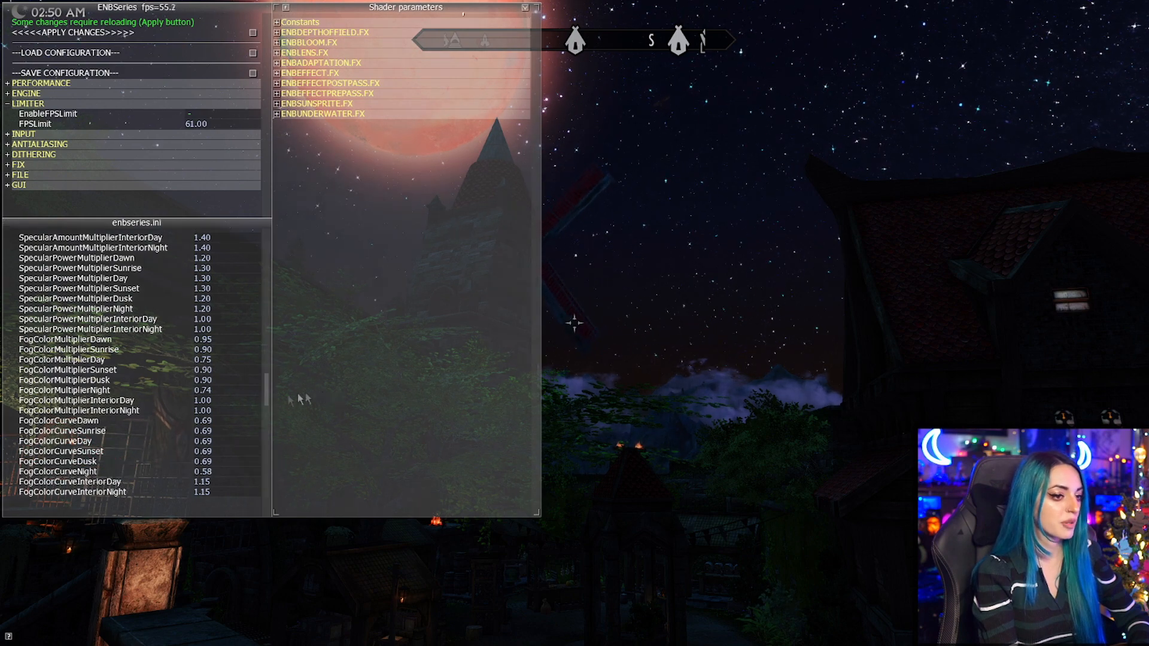
# Try a fog color filter amount of 0.29 for night and return it to 0.00.
pyautogui.moveTo(267, 383); pyautogui.dragTo(263, 430)
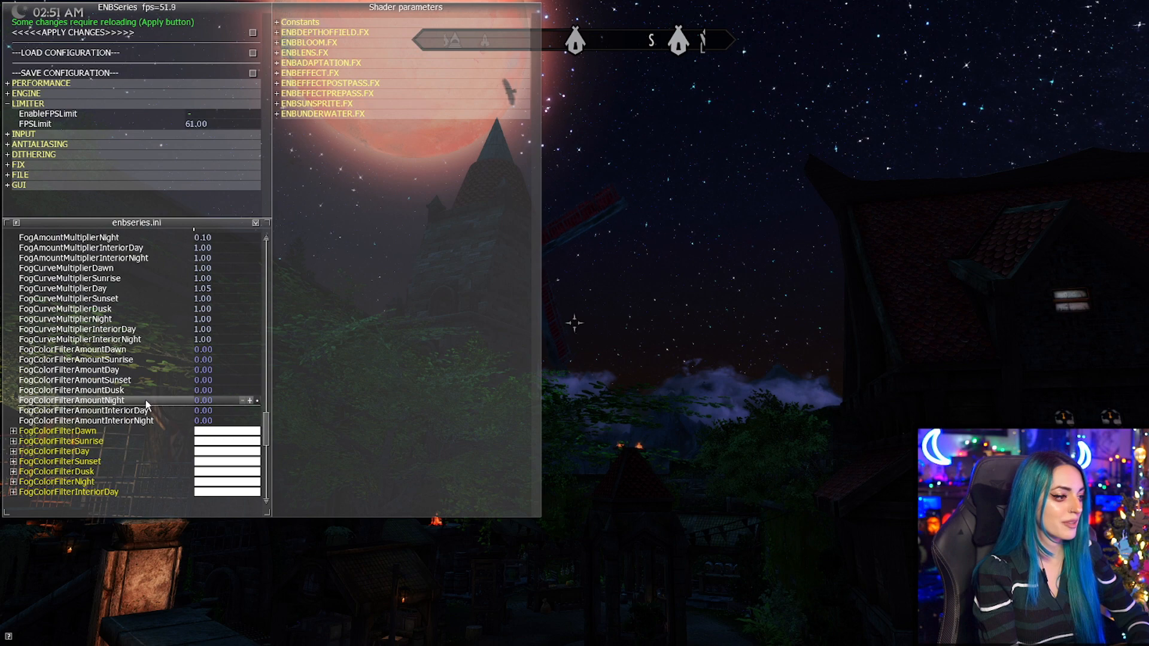
pyautogui.moveTo(318, 287); pyautogui.dragTo(42, 443)
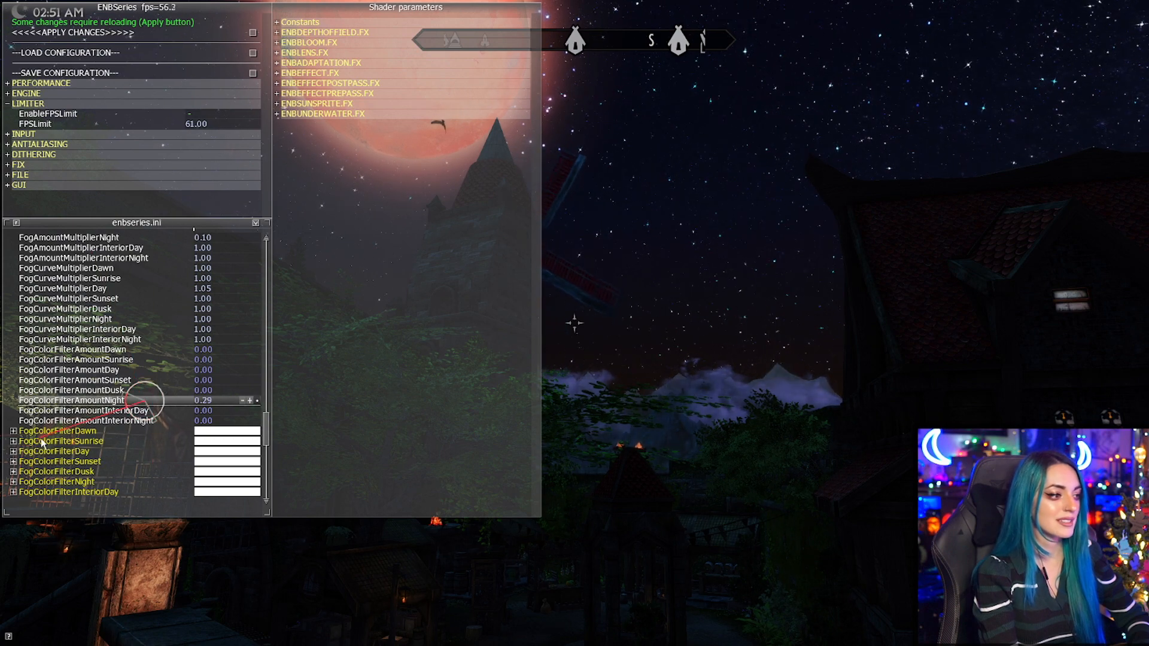
pyautogui.moveTo(188, 321); pyautogui.dragTo(273, 434)
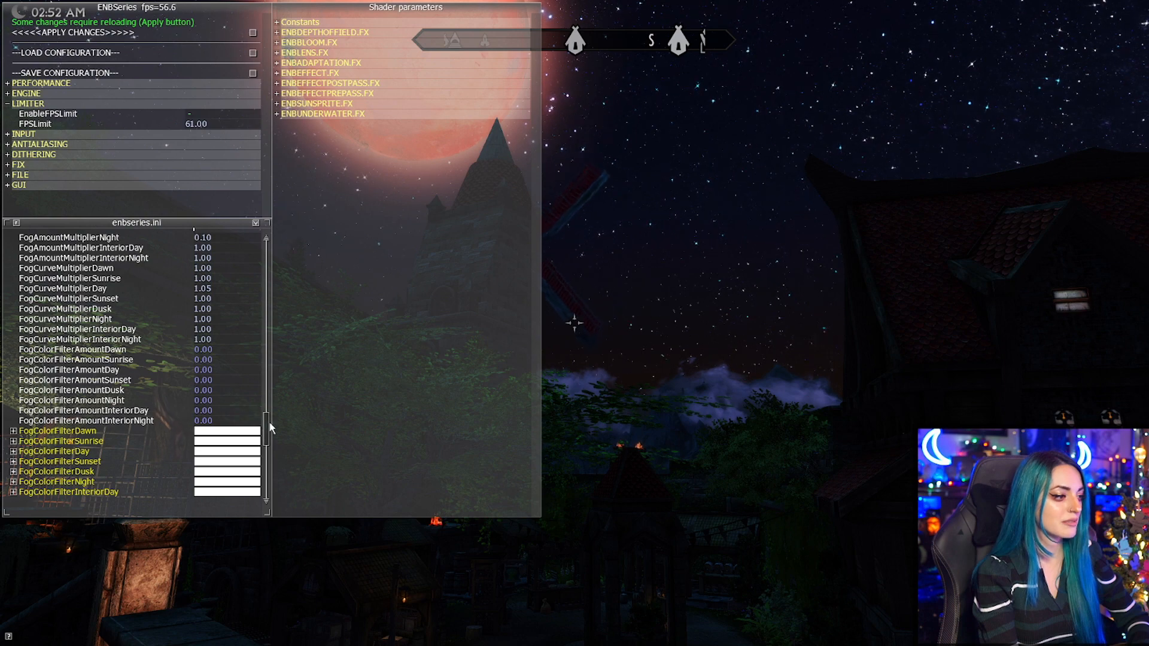
# Try other color power values for night and return ColorPowNight to 1.00.
pyautogui.scroll(-3, 269, 426)
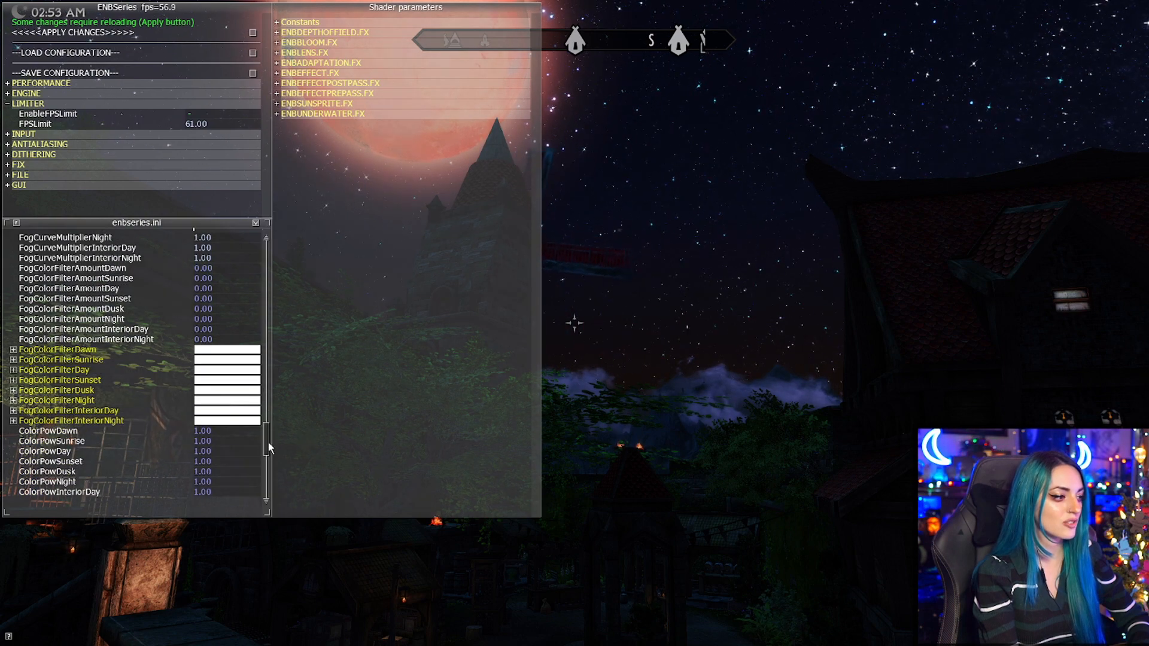
pyautogui.scroll(-2, 269, 449)
pyautogui.moveTo(139, 431); pyautogui.dragTo(512, 574)
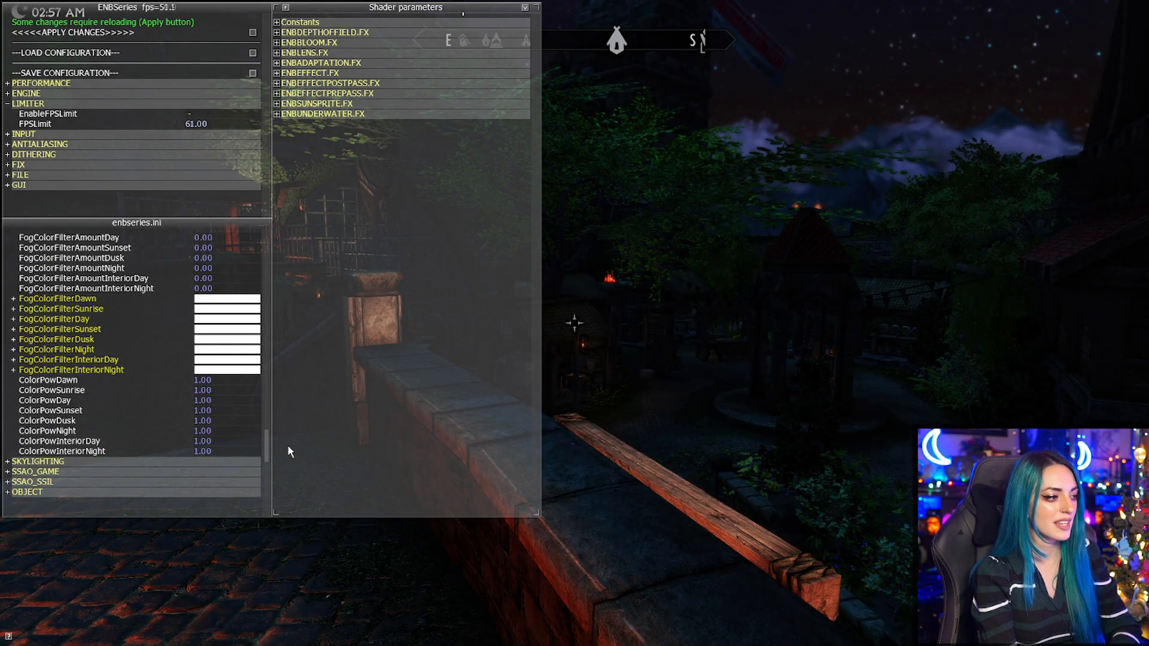
# Try different additive image-based lighting amounts for night and set AdditiveAmountNight to 0.50.
pyautogui.moveTo(268, 442); pyautogui.dragTo(277, 462)
pyautogui.moveTo(151, 329); pyautogui.dragTo(18, 548)
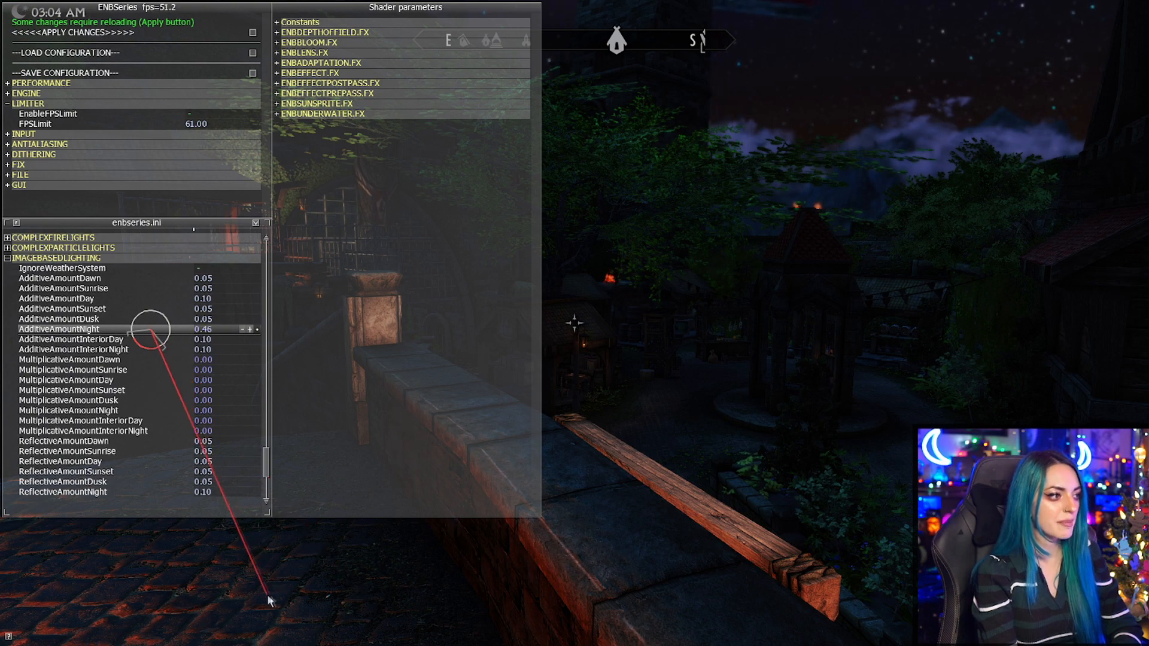
pyautogui.moveTo(75, 205); pyautogui.dragTo(233, 104)
pyautogui.moveTo(1, 338); pyautogui.dragTo(64, 598)
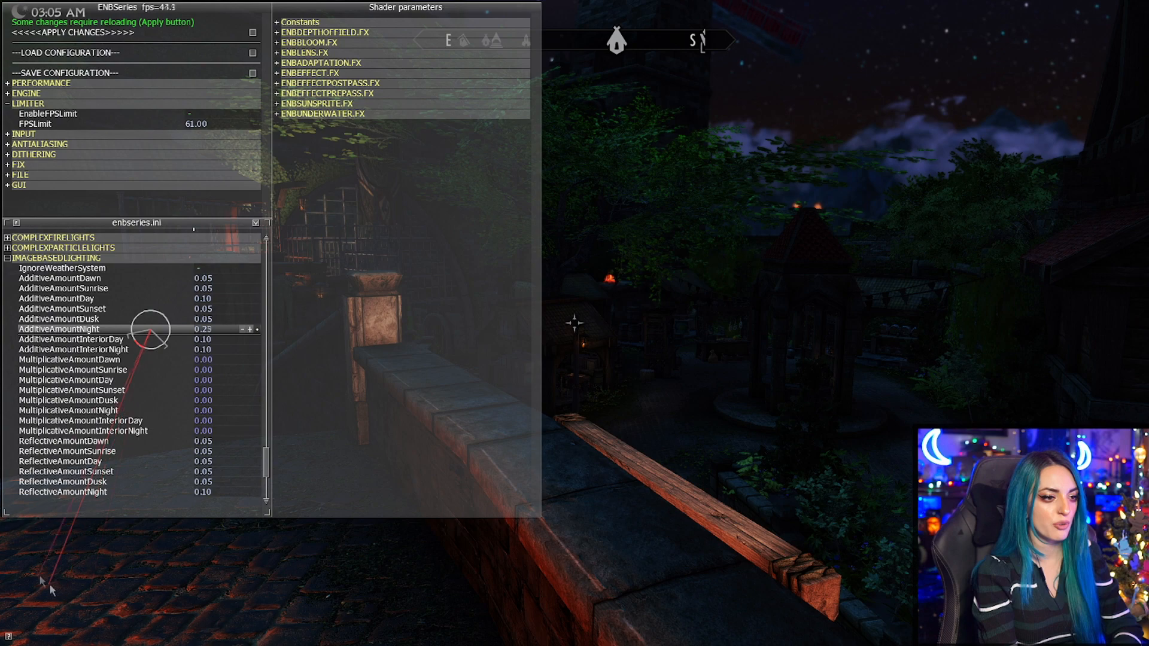
pyautogui.moveTo(2, 396); pyautogui.dragTo(579, 467)
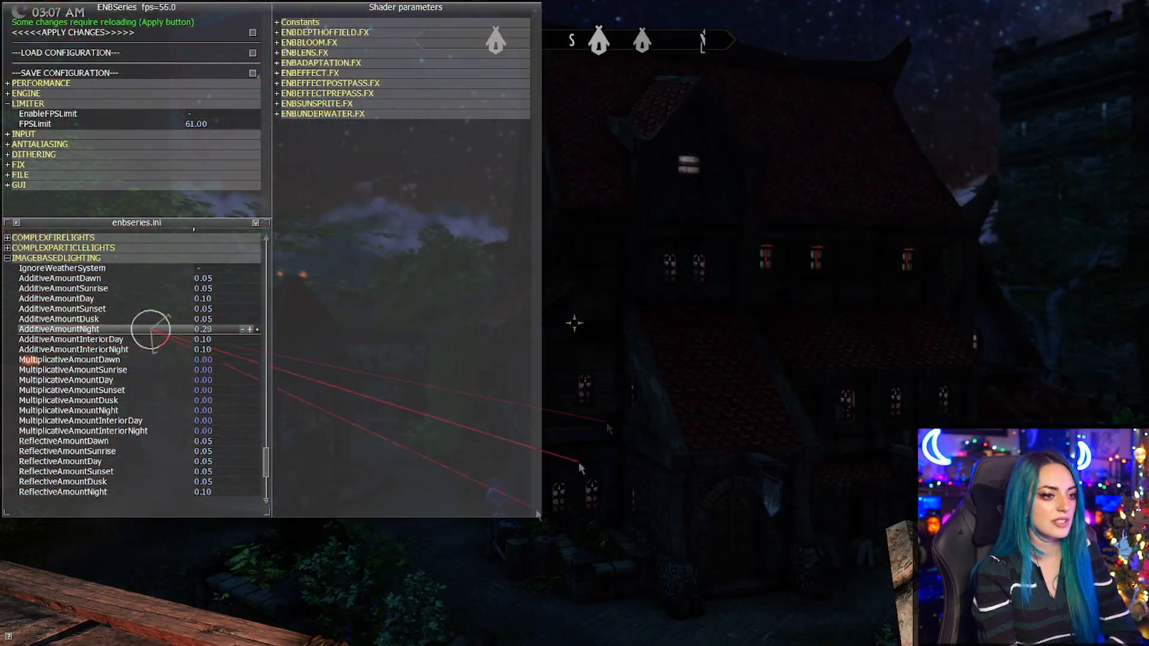
pyautogui.moveTo(103, 465); pyautogui.dragTo(231, 563)
pyautogui.moveTo(527, 302); pyautogui.dragTo(588, 410)
pyautogui.moveTo(1, 346); pyautogui.dragTo(180, 336)
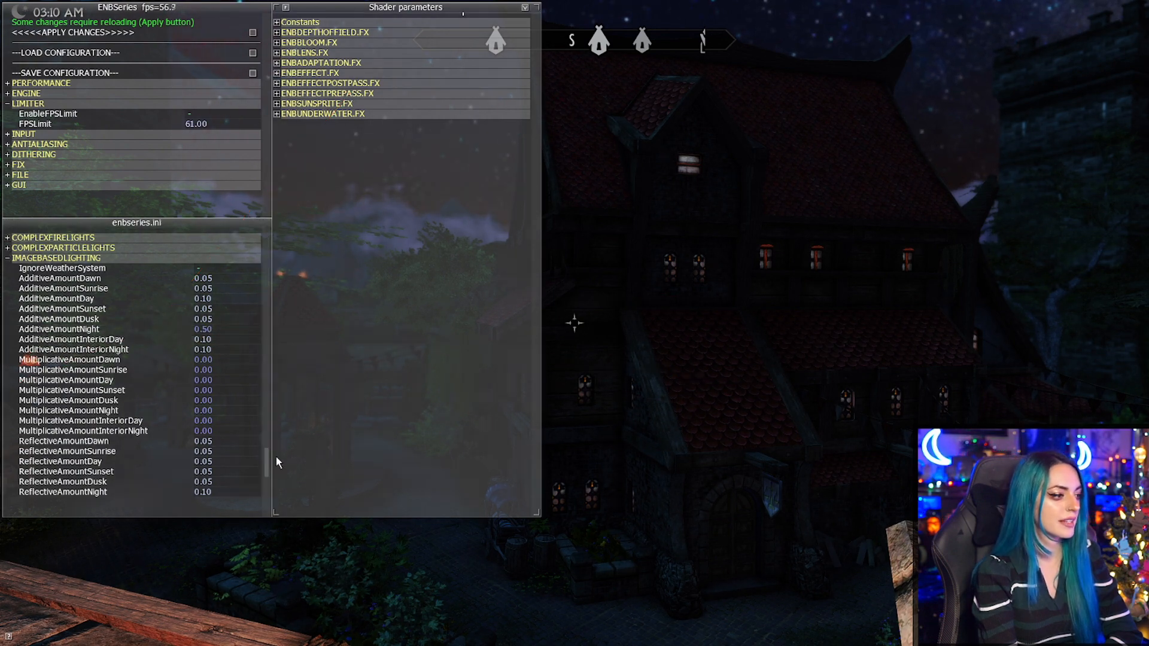
# Test high reflective image-based lighting amounts for night, up to 3.35, and set ReflectiveAmountNight to 0.69.
pyautogui.moveTo(267, 462); pyautogui.dragTo(266, 469)
pyautogui.moveTo(114, 431); pyautogui.dragTo(0, 287)
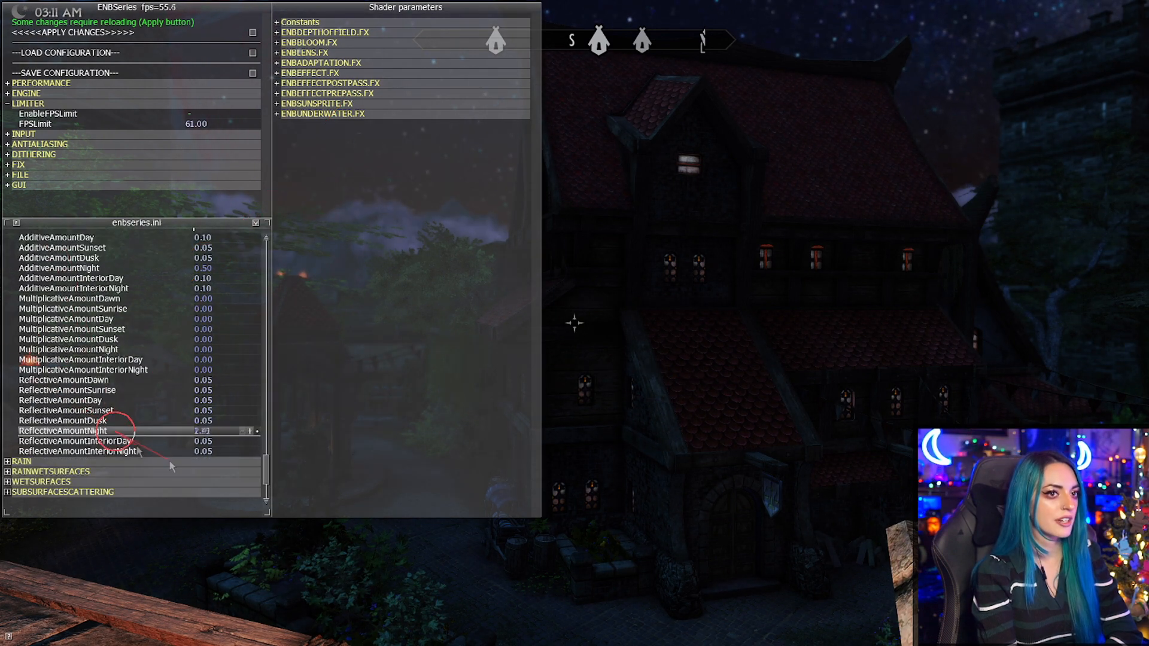
pyautogui.moveTo(170, 467); pyautogui.dragTo(446, 234)
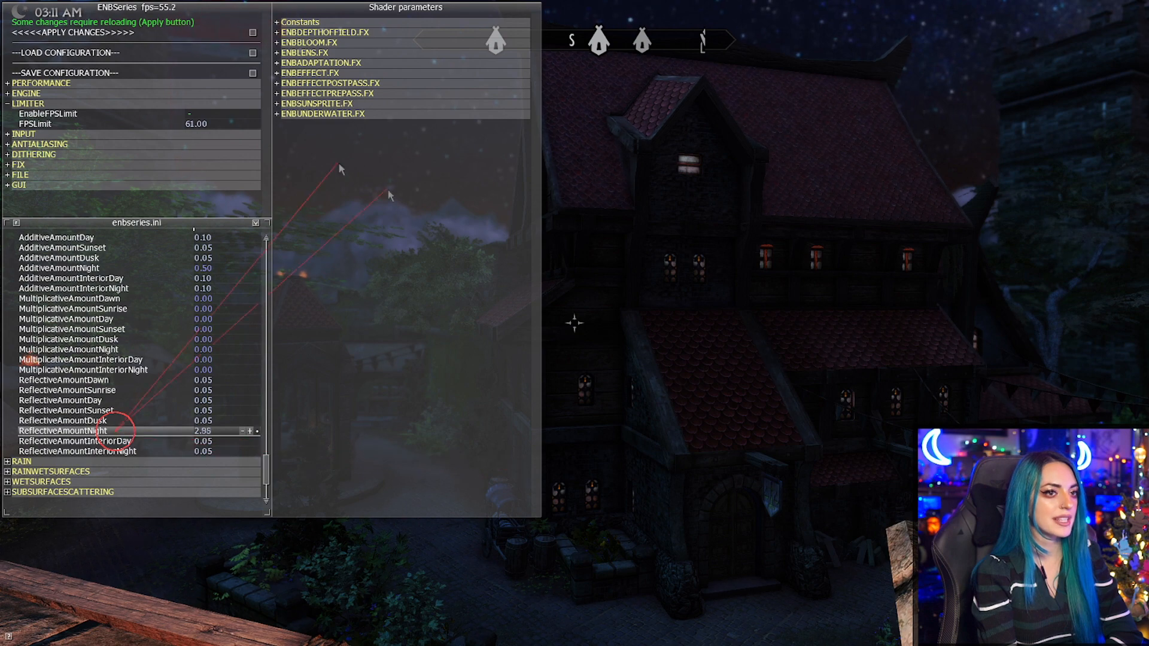
pyautogui.moveTo(182, 617); pyautogui.dragTo(186, 208)
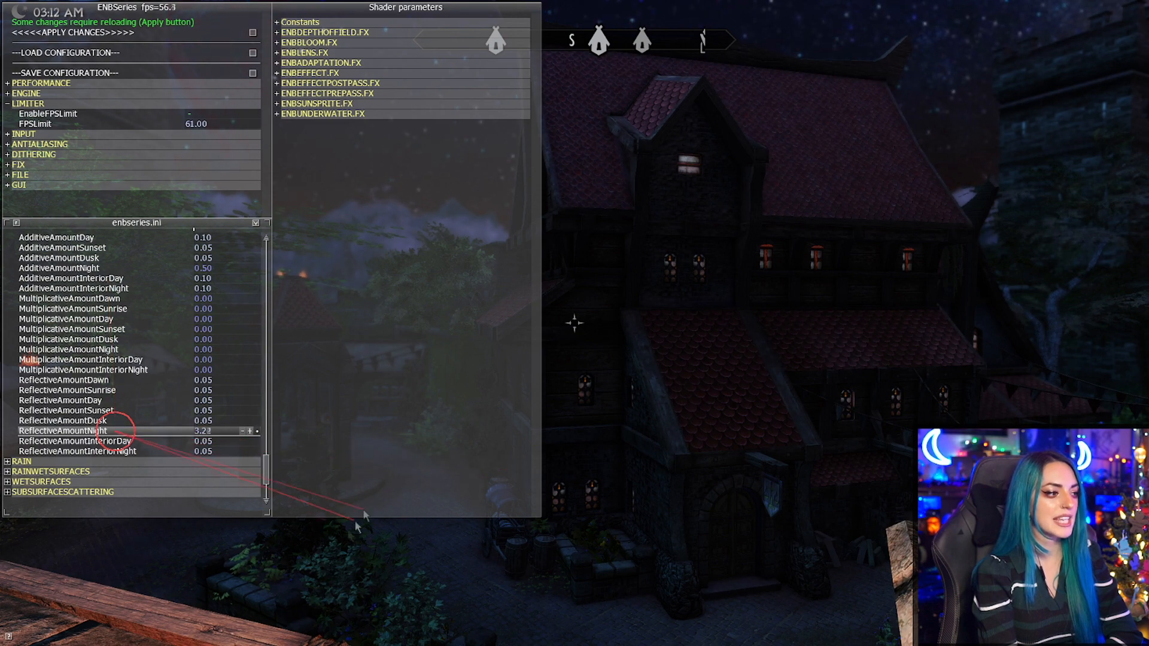
pyautogui.moveTo(206, 573); pyautogui.dragTo(209, 570)
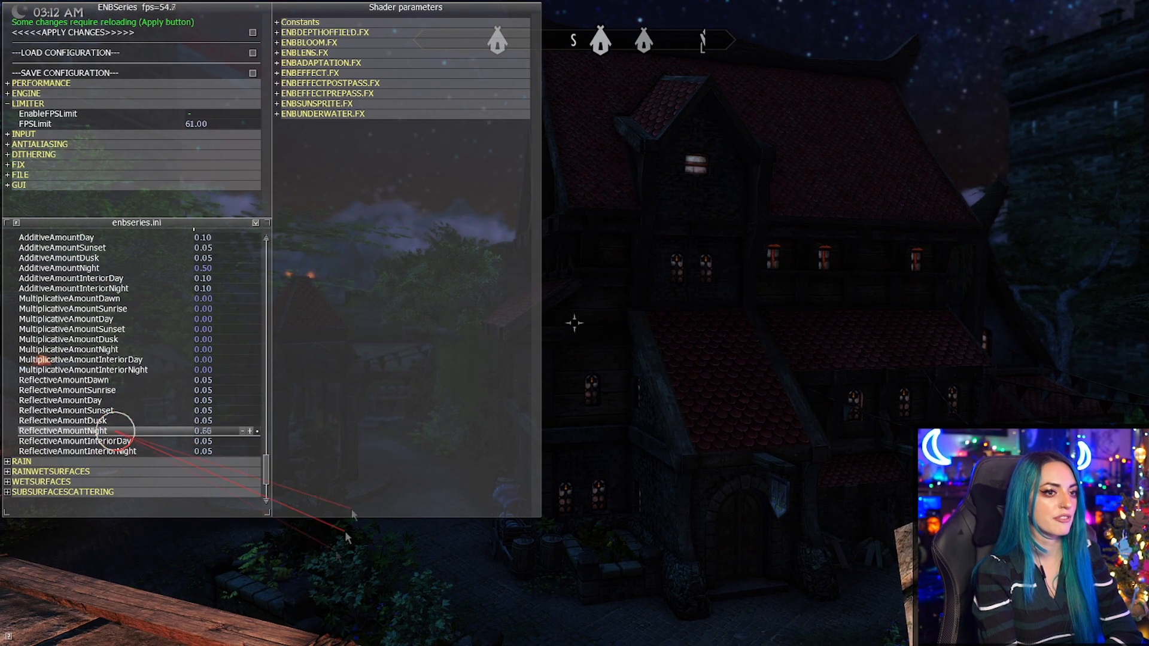
pyautogui.moveTo(383, 531); pyautogui.dragTo(359, 575)
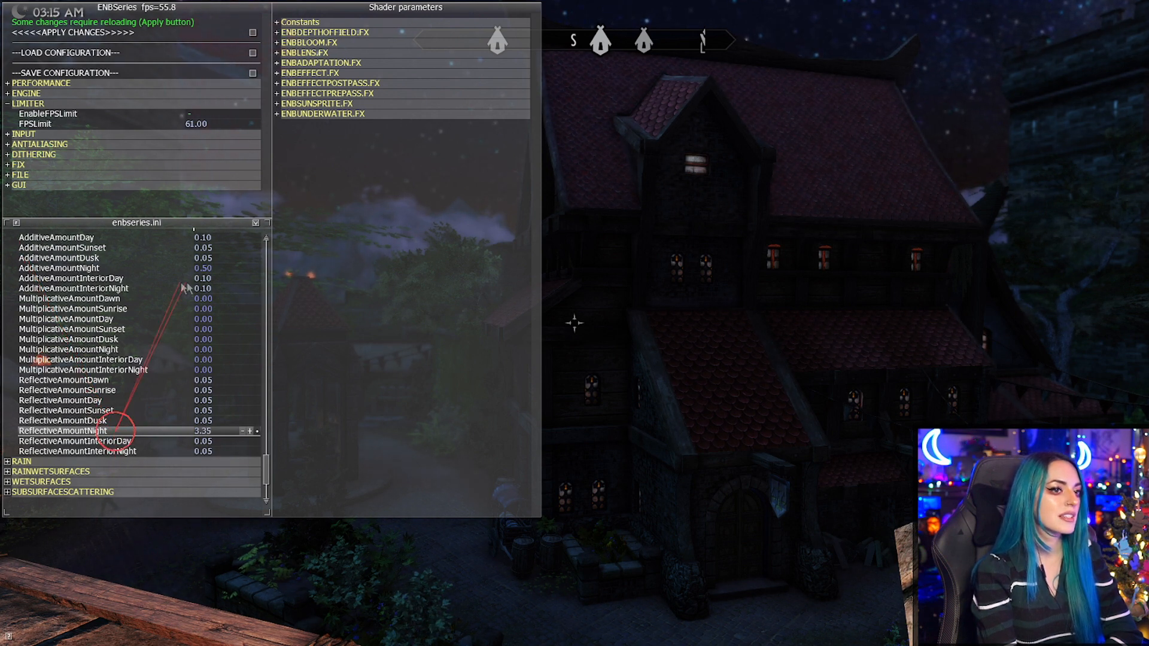
pyautogui.moveTo(270, 460); pyautogui.dragTo(84, 626)
pyautogui.moveTo(245, 346); pyautogui.dragTo(248, 582)
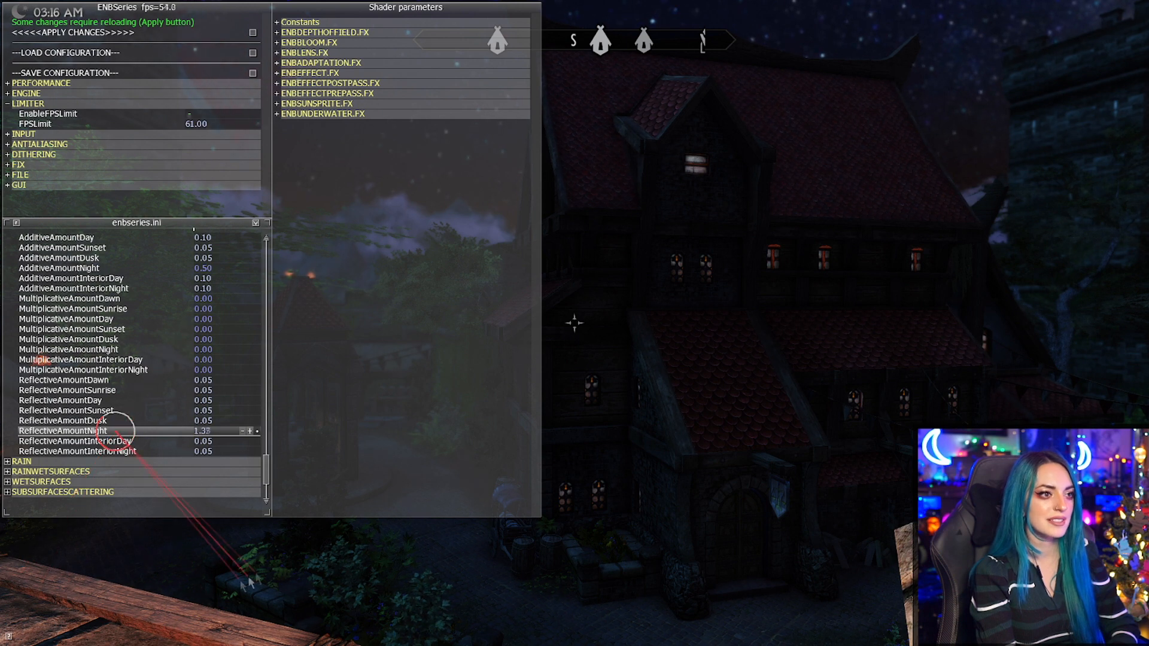
pyautogui.moveTo(273, 419); pyautogui.dragTo(3, 407)
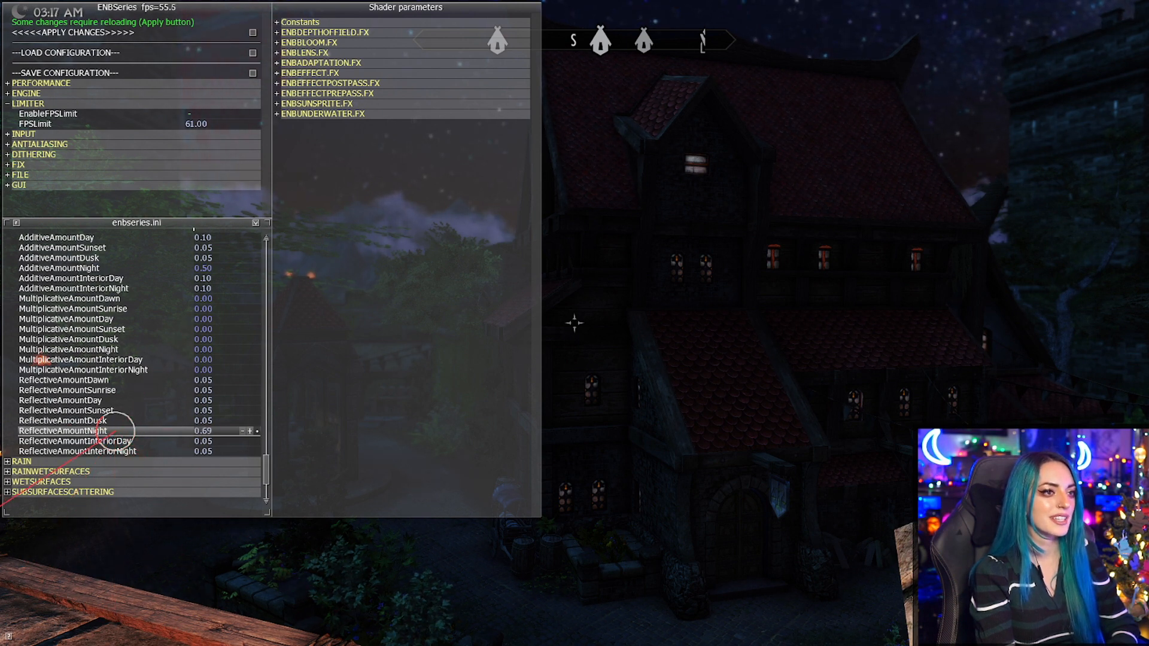
pyautogui.moveTo(3, 506); pyautogui.dragTo(5, 508)
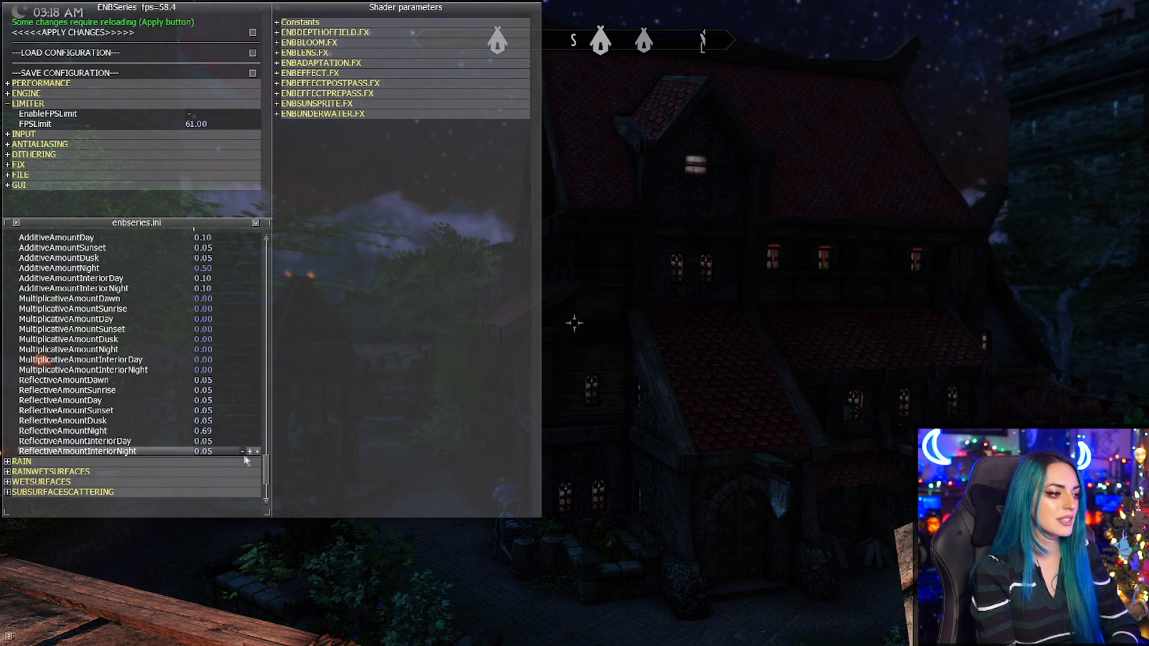
# Look through the ENBEFFECTPOSTPASS.FX and ENBEFFECTPREPASS.FX shader parameters for settings that affect the interior.
pyautogui.scroll(-4, 268, 479)
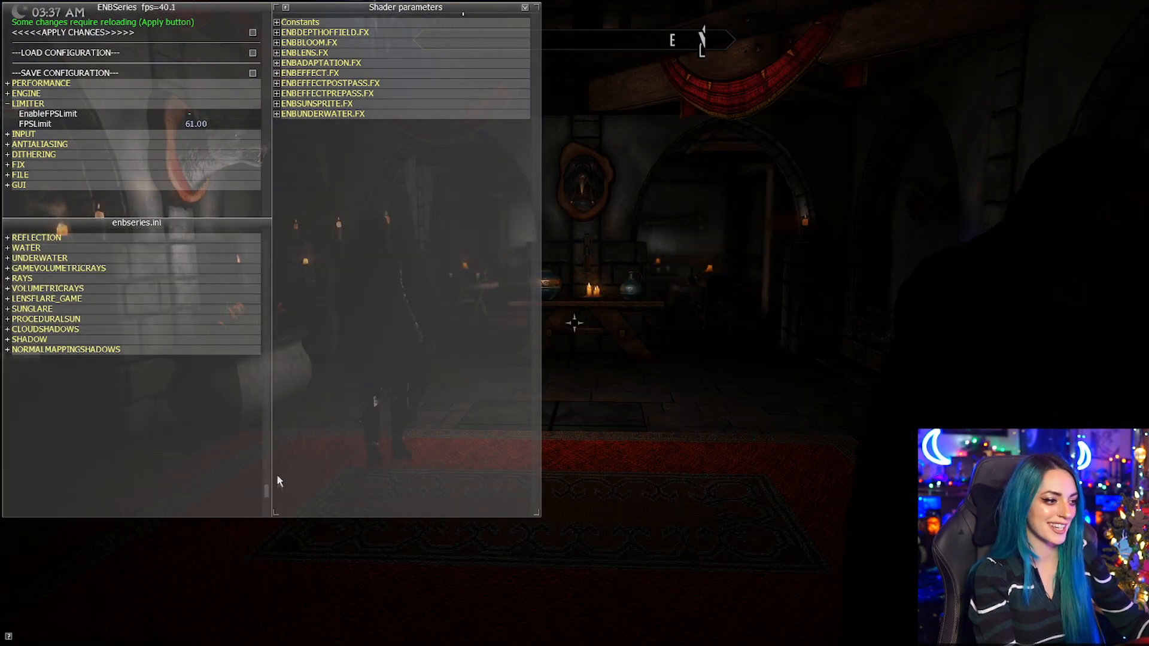
pyautogui.moveTo(267, 496); pyautogui.dragTo(275, 454)
pyautogui.click(107, 278)
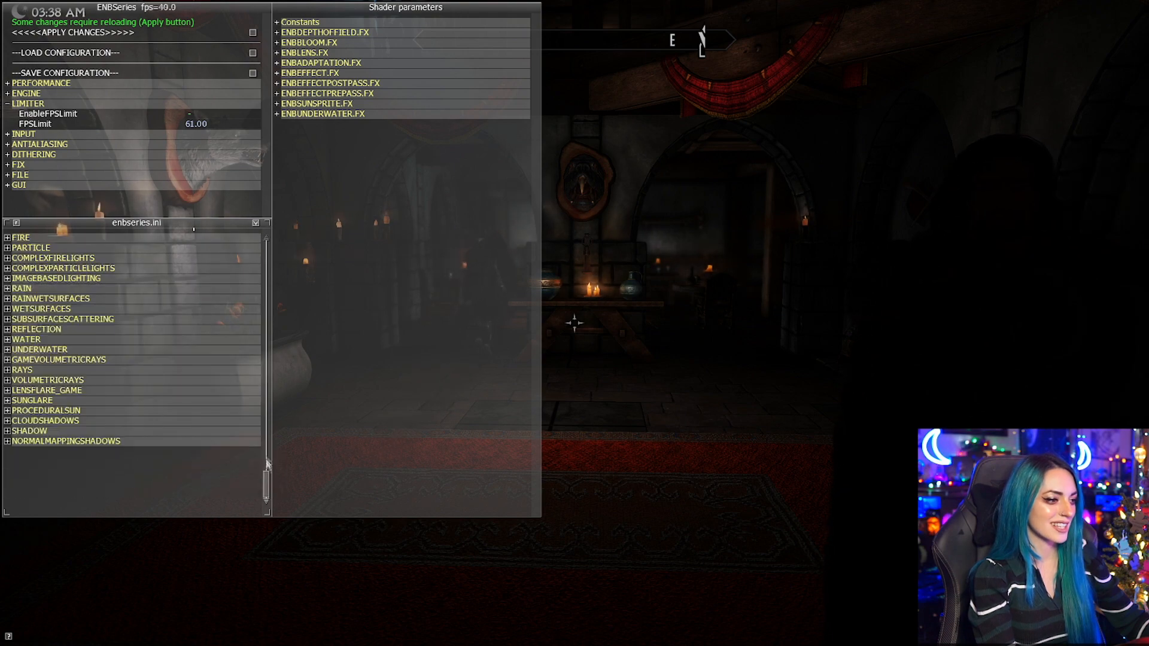
pyautogui.click(280, 85)
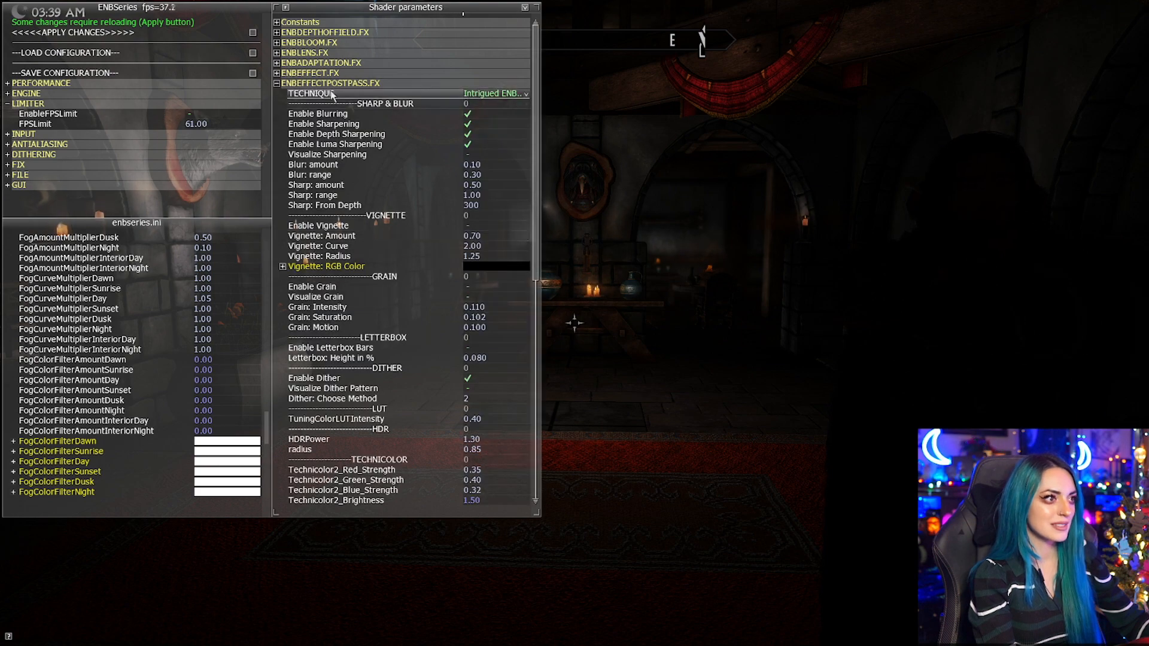
pyautogui.click(278, 85)
pyautogui.click(277, 94)
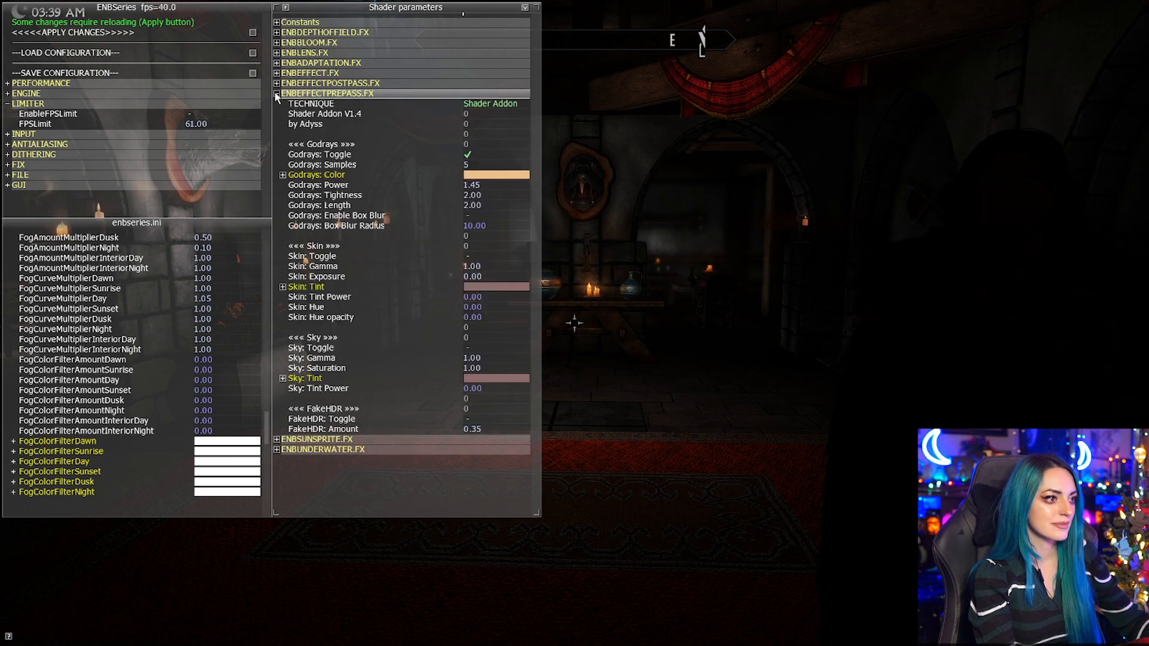
pyautogui.click(277, 94)
# In ENBEFFECT.FX, set Brightness - Interior to 1.18 and Contrast - Interior to 1.10.
pyautogui.click(276, 75)
pyautogui.moveTo(536, 201); pyautogui.dragTo(538, 251)
pyautogui.moveTo(538, 297); pyautogui.dragTo(538, 478)
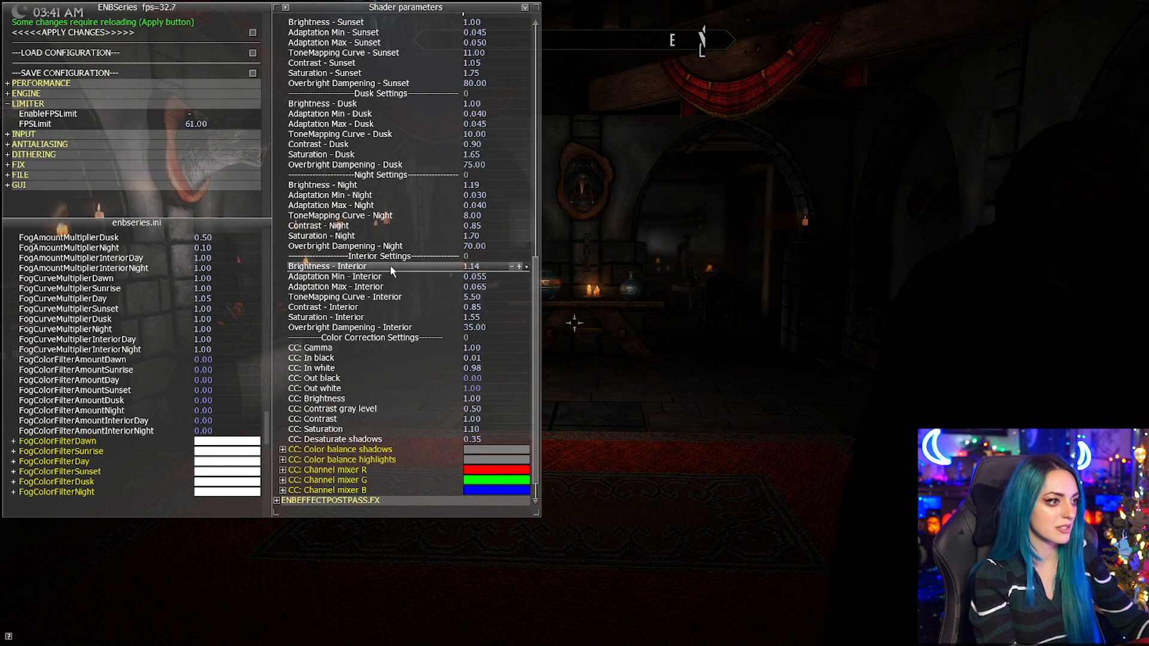
pyautogui.moveTo(393, 267); pyautogui.dragTo(235, 115)
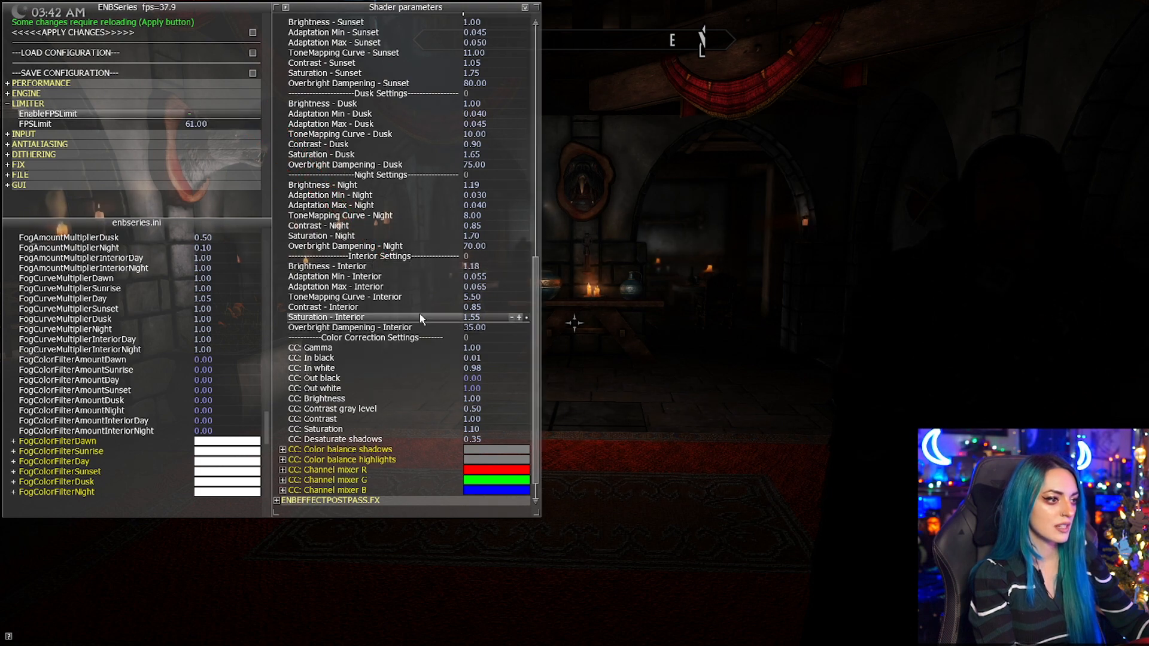
pyautogui.moveTo(412, 307); pyautogui.dragTo(460, 236)
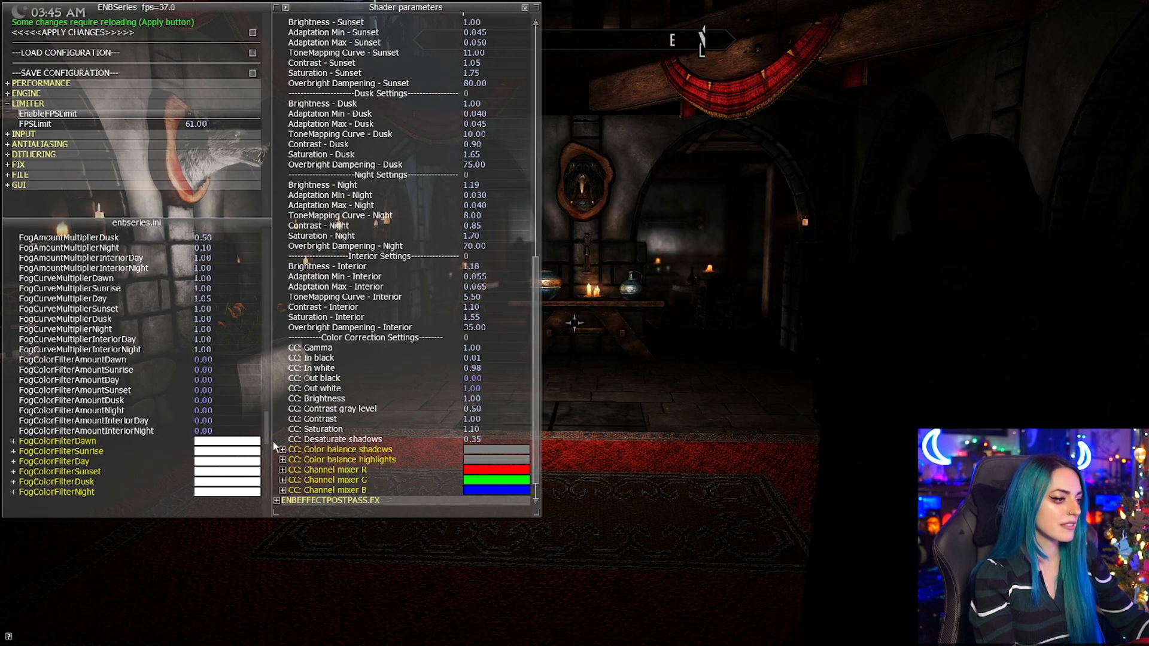
# Try a direct lighting curve of 1.87 for interior night and return DirectLightingCurveInteriorNight to 1.00.
pyautogui.moveTo(269, 443); pyautogui.dragTo(279, 281)
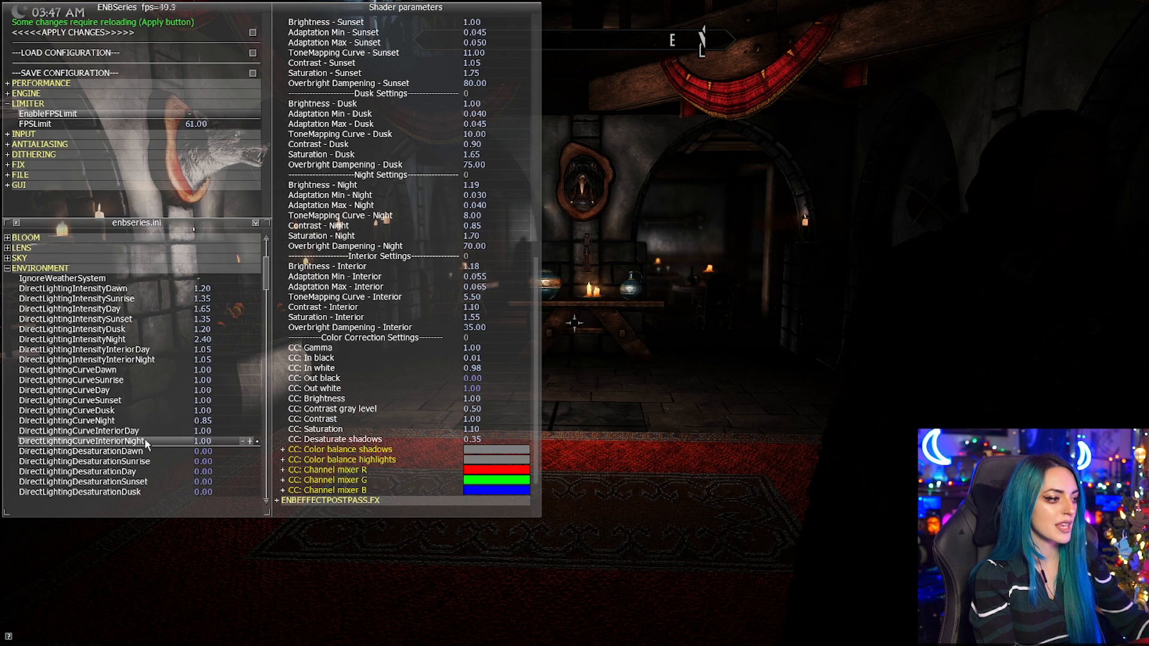
pyautogui.moveTo(145, 441); pyautogui.dragTo(145, 442)
pyautogui.moveTo(0, 328); pyautogui.dragTo(58, 388)
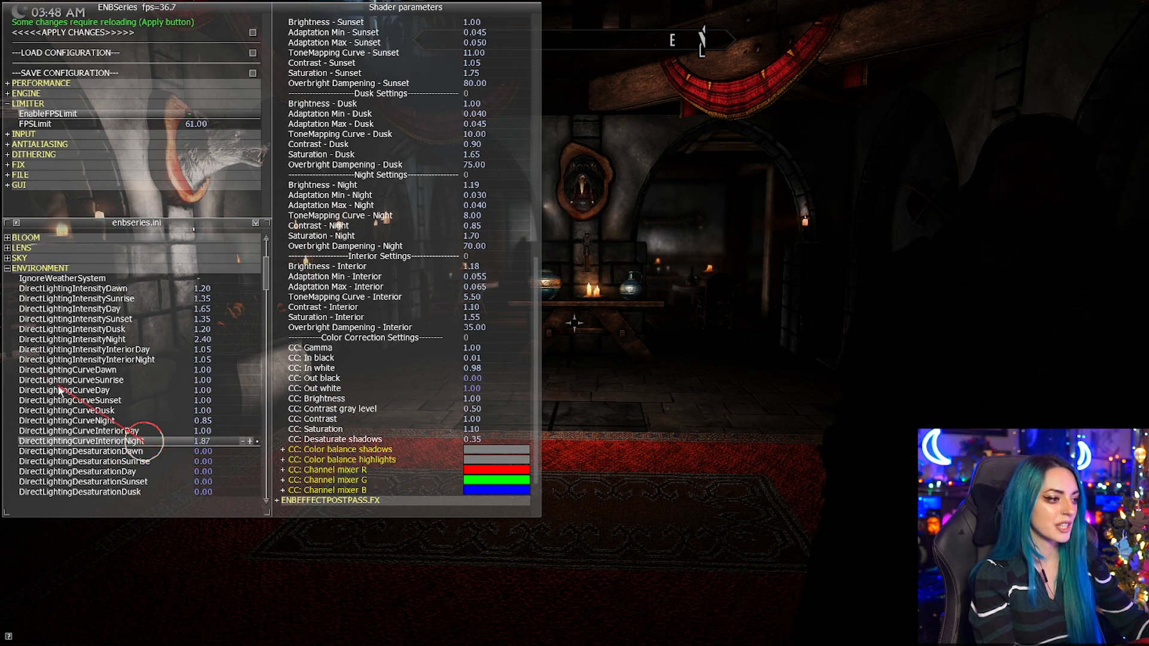
pyautogui.moveTo(304, 333); pyautogui.dragTo(329, 343)
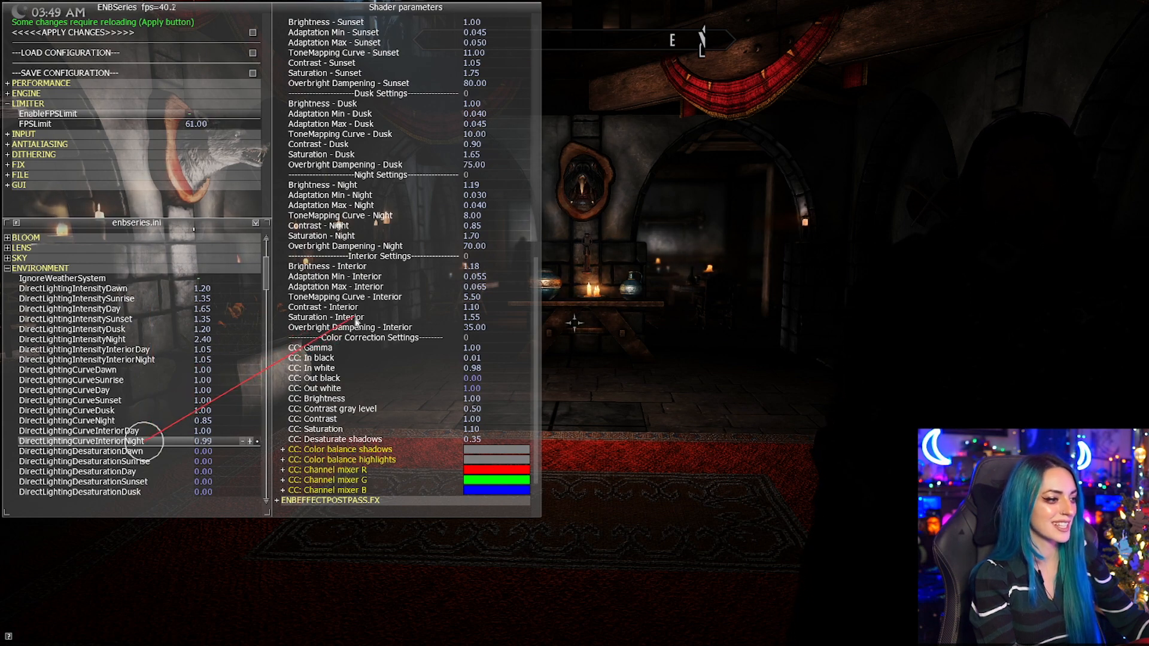
pyautogui.moveTo(362, 309); pyautogui.dragTo(363, 312)
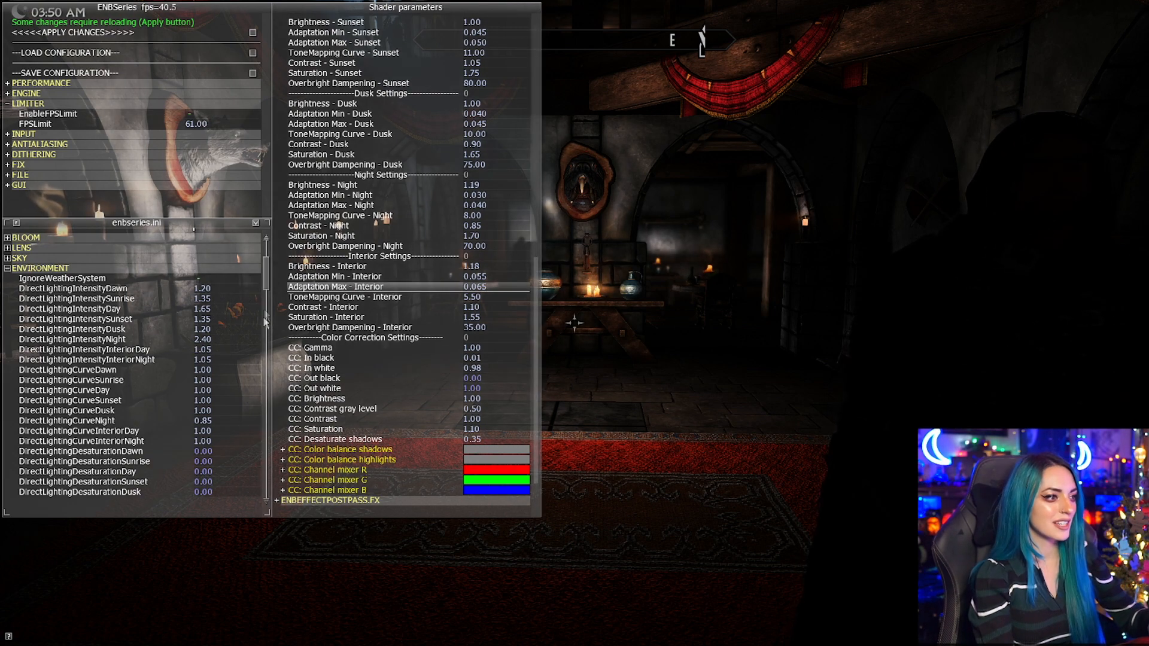
# Try several ambient lighting intensities for interior night and set AmbientLightingIntensityInteriorNight to 1.53.
pyautogui.moveTo(268, 278); pyautogui.dragTo(272, 329)
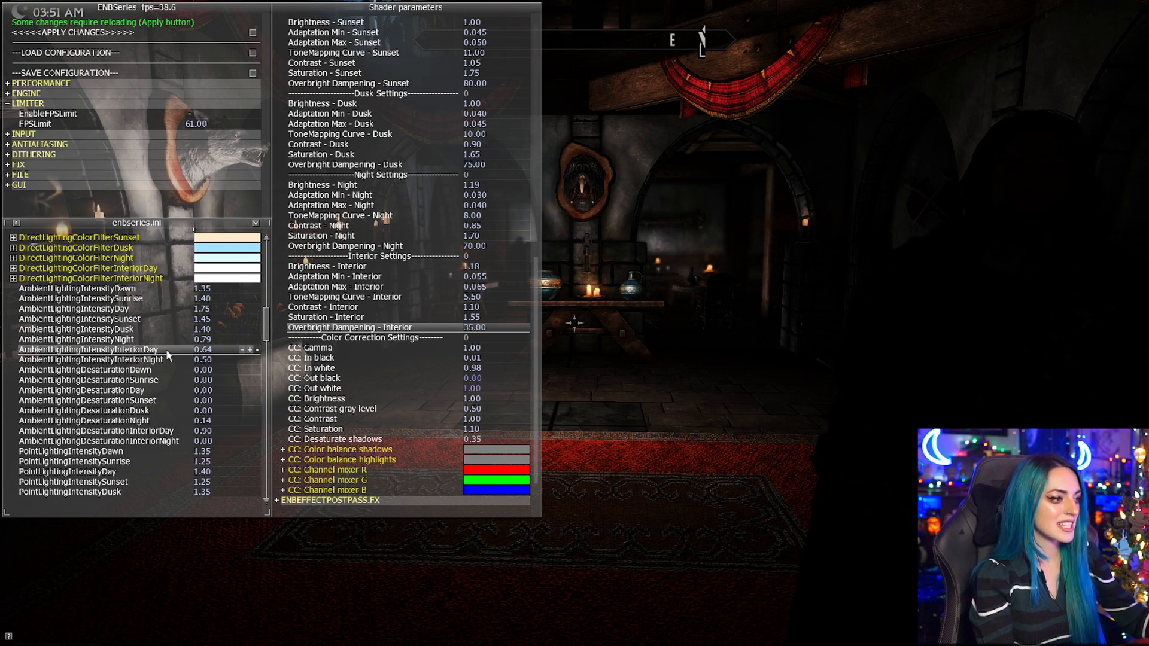
pyautogui.click(172, 360)
pyautogui.moveTo(172, 360); pyautogui.dragTo(415, 317)
pyautogui.moveTo(288, 203); pyautogui.dragTo(158, 204)
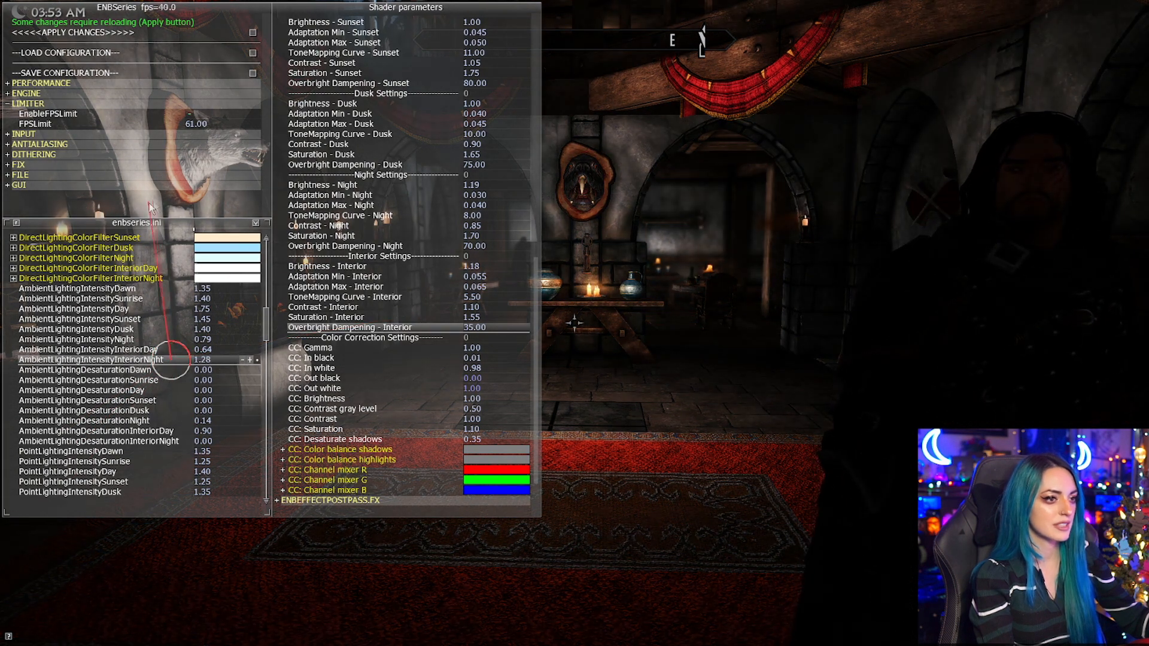
pyautogui.moveTo(157, 353); pyautogui.dragTo(126, 298)
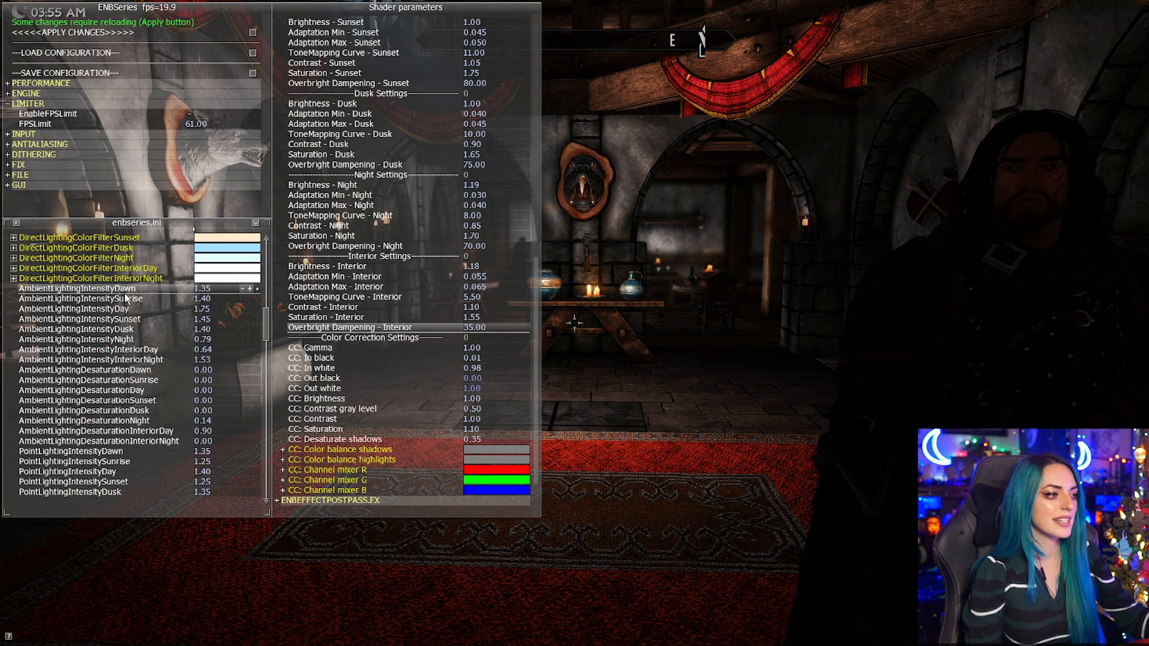
# Check the hall from another viewpoint and adjust the interior shader settings to brightness 0.85 and contrast 1.10.
pyautogui.press('w')
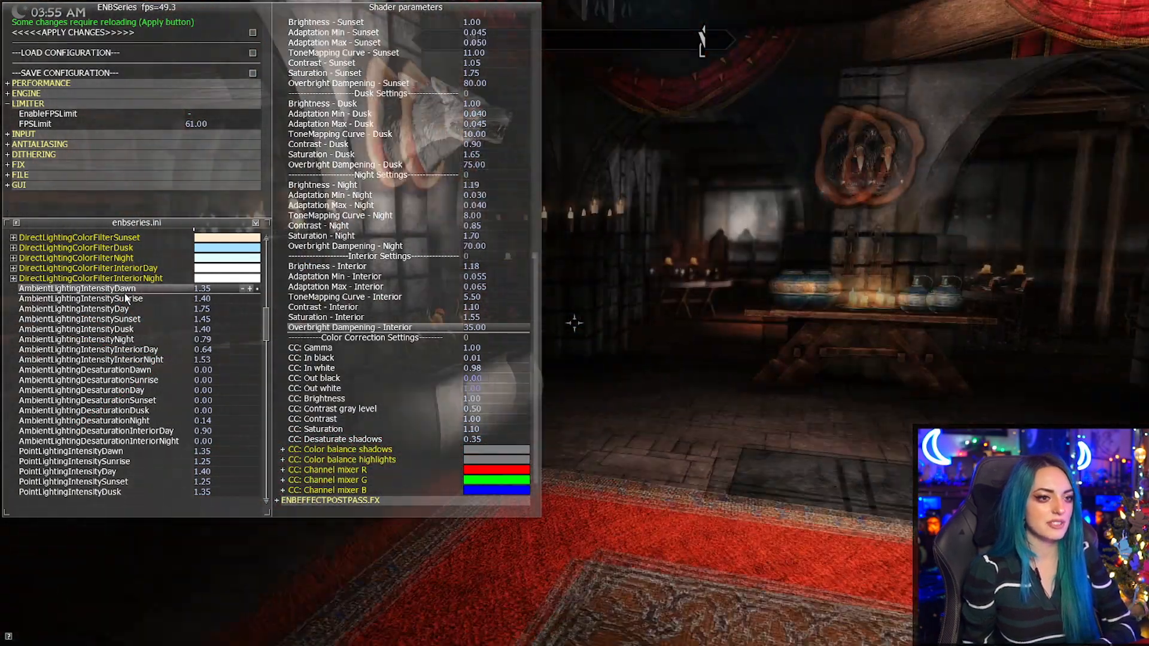
pyautogui.press('w')
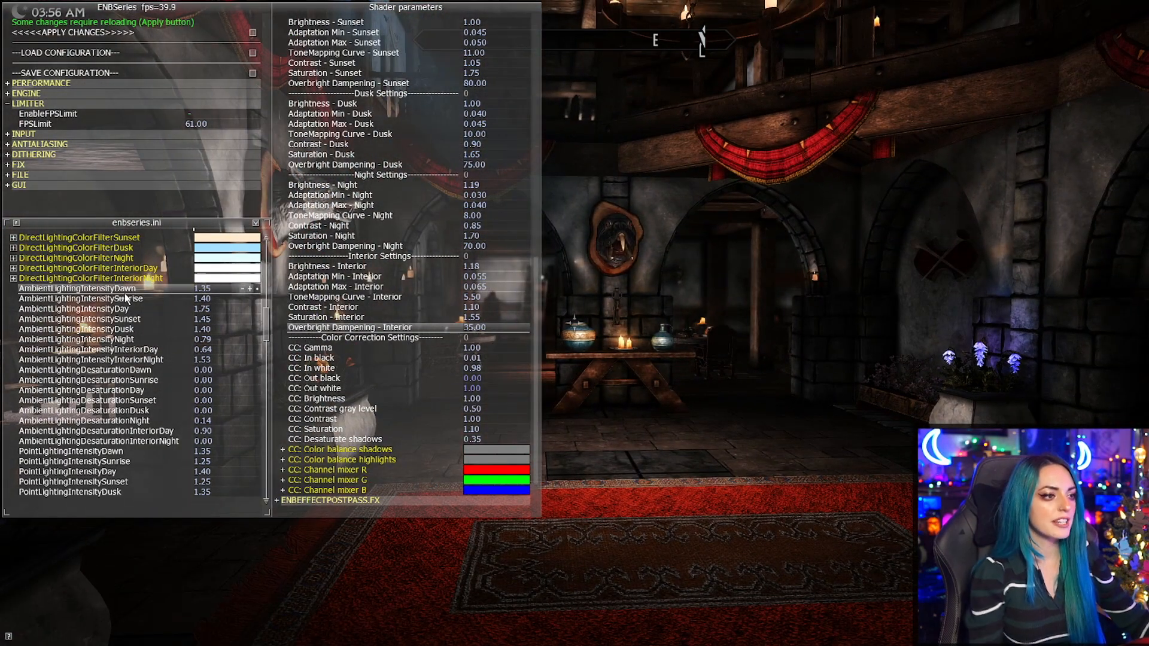
pyautogui.moveTo(461, 238); pyautogui.dragTo(572, 326)
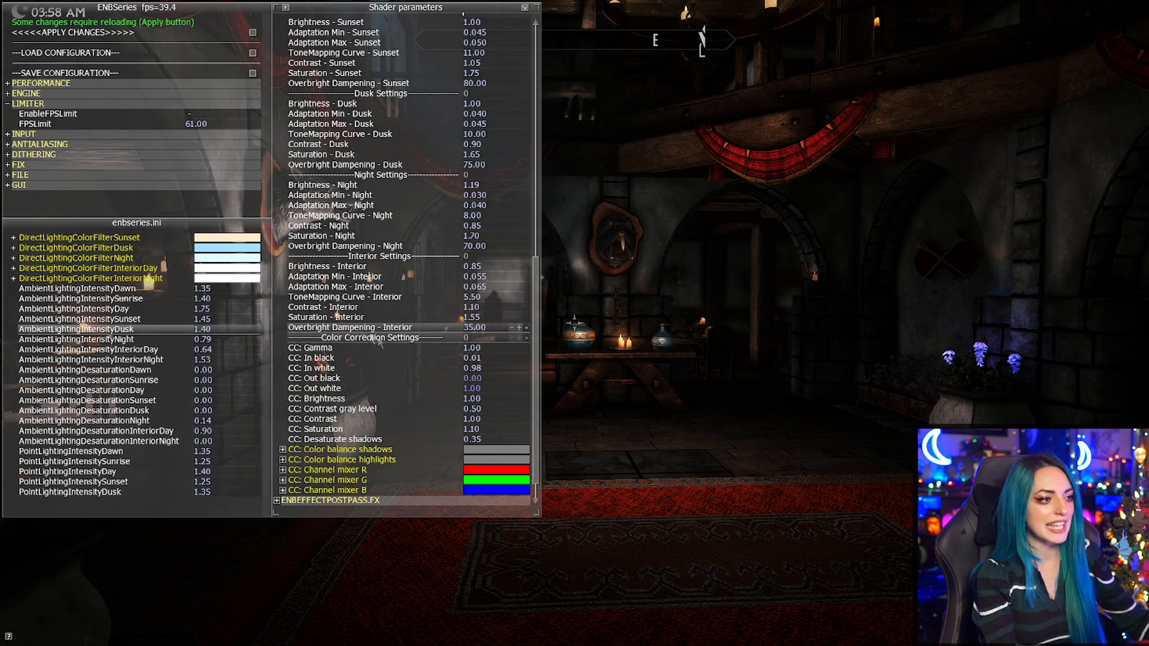
pyautogui.moveTo(384, 308); pyautogui.dragTo(451, 329)
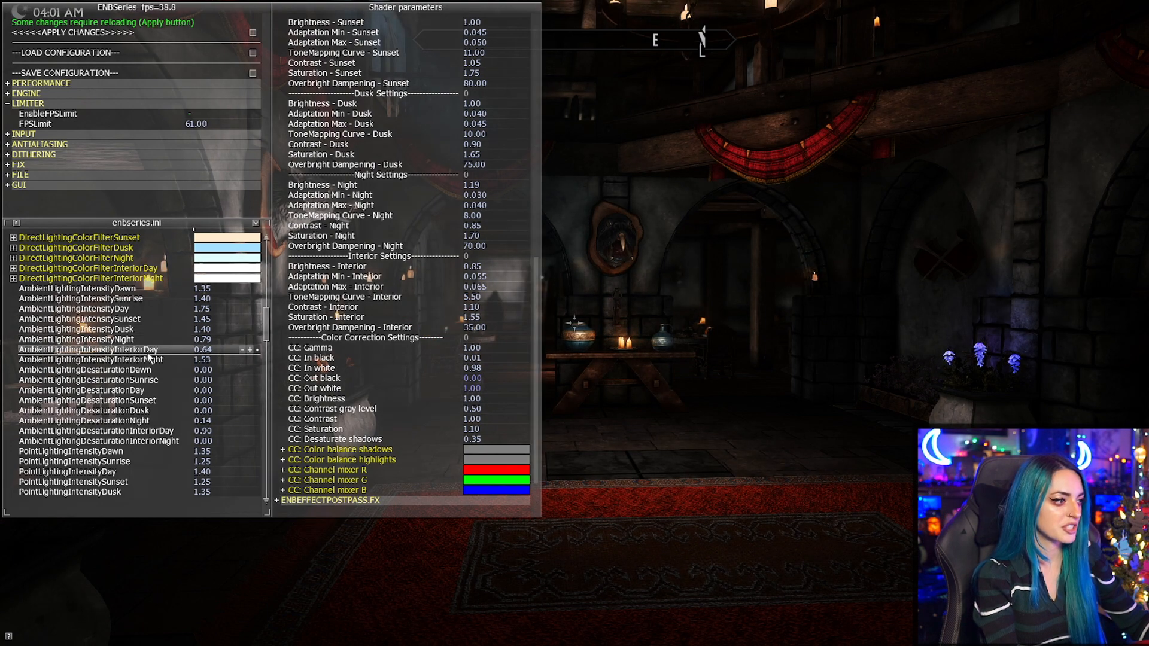
# Test ambient lighting for interior night up to 2.94 and set AmbientLightingIntensityInteriorNight to 1.62.
pyautogui.moveTo(147, 361); pyautogui.dragTo(356, 349)
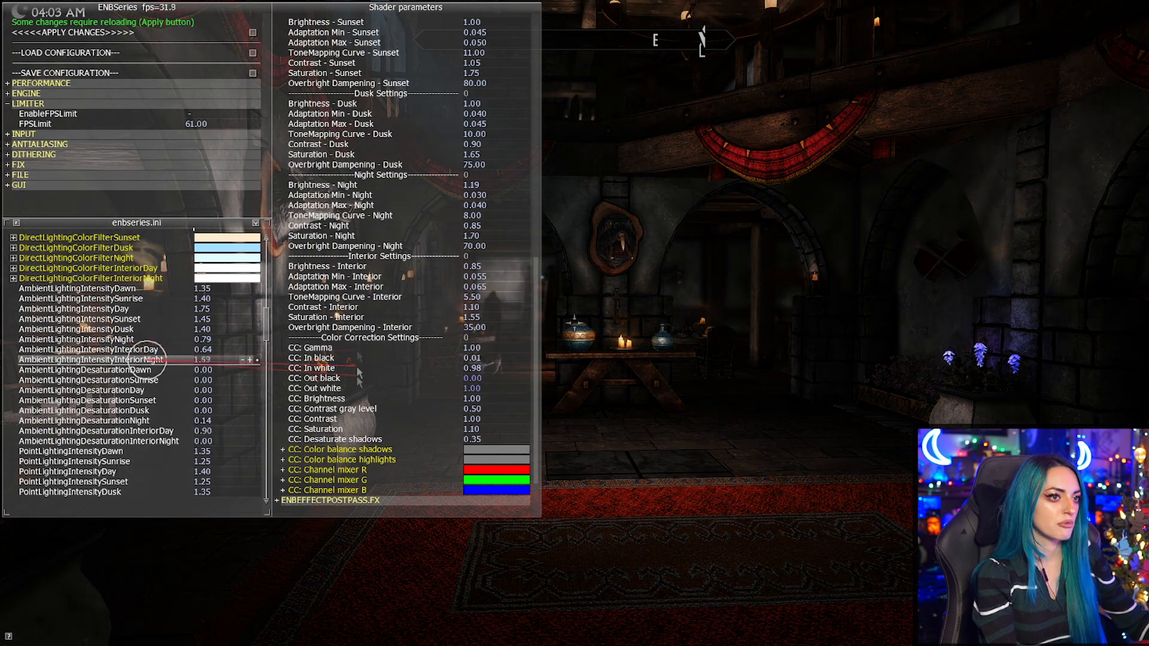
pyautogui.moveTo(270, 253); pyautogui.dragTo(78, 396)
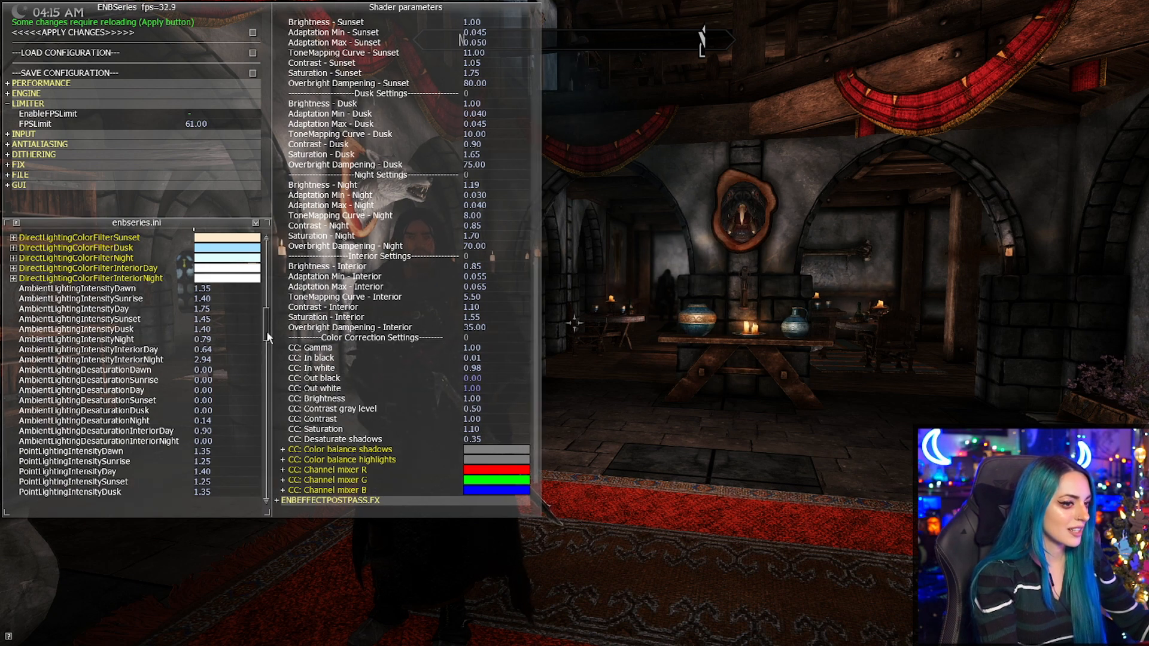
pyautogui.scroll(-3, 268, 337)
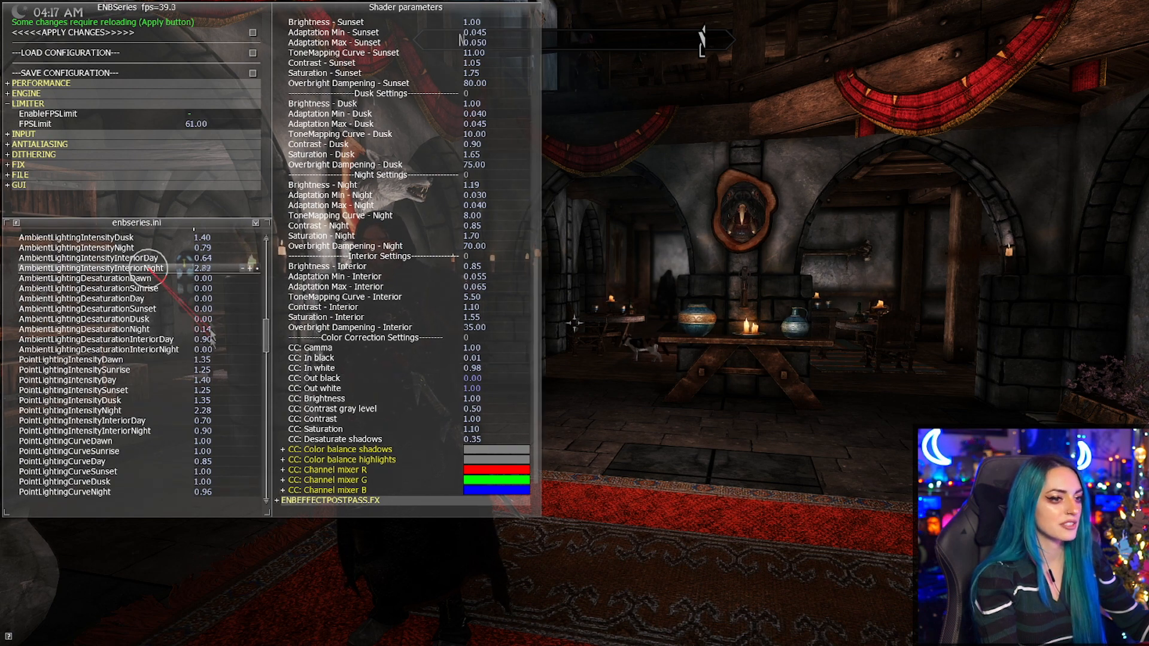
pyautogui.moveTo(210, 327); pyautogui.dragTo(69, 380)
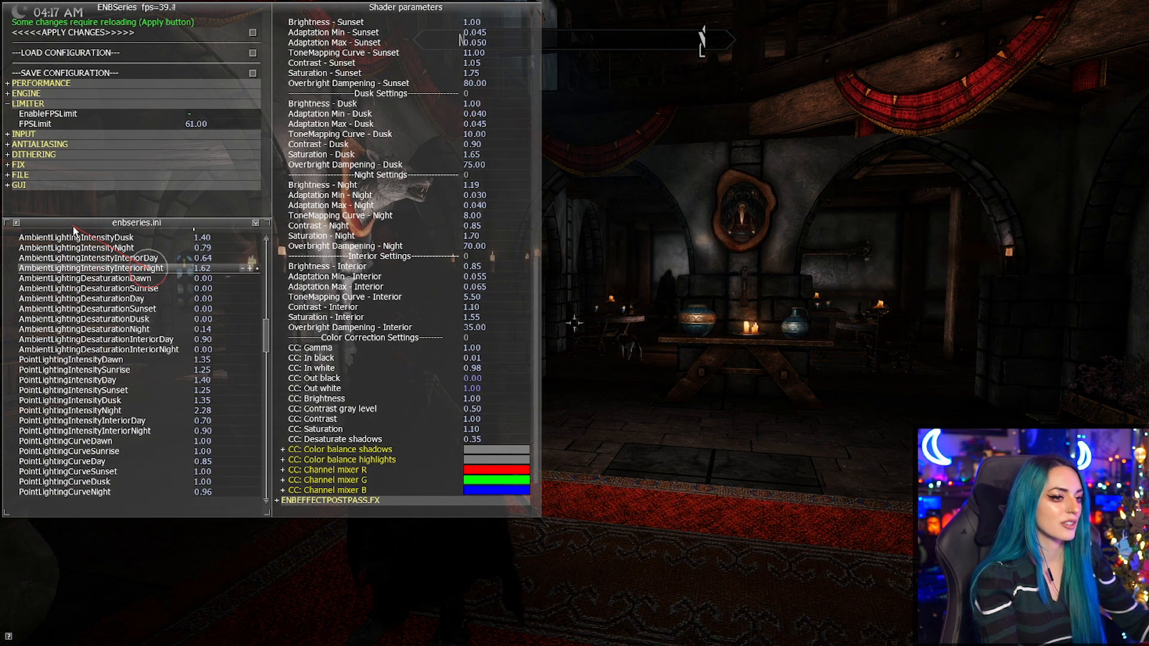
pyautogui.moveTo(73, 230); pyautogui.dragTo(74, 230)
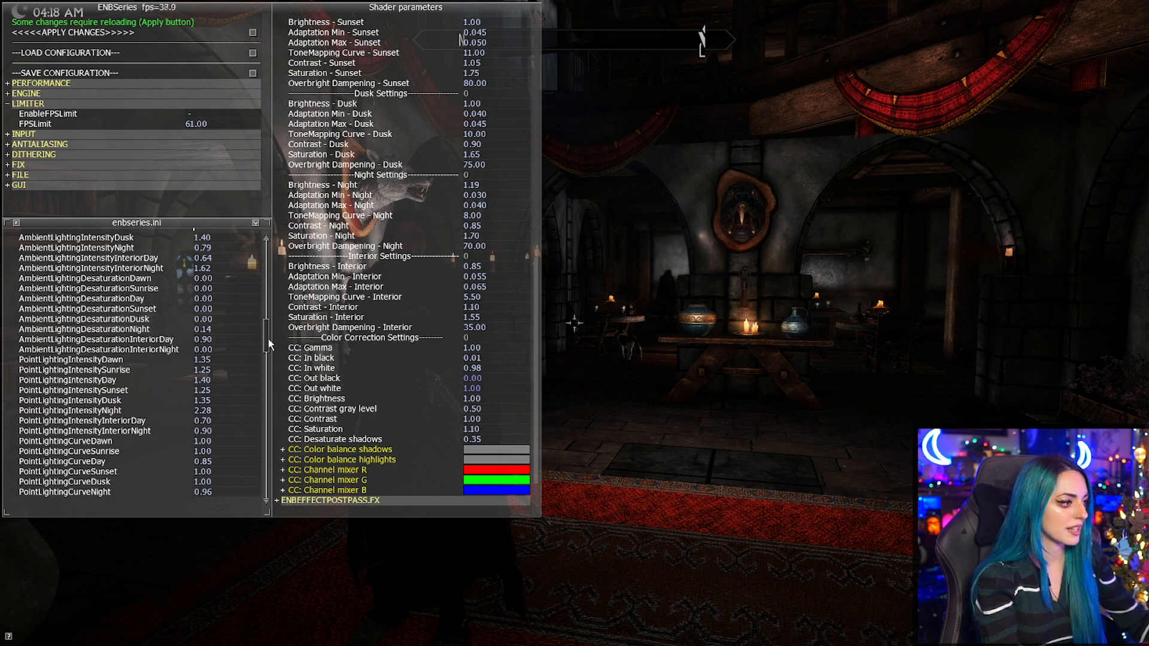
# Set PointLightingIntensityInteriorNight to 0.39 and PointLightingCurveInteriorNight to 2.58.
pyautogui.scroll(-3, 268, 339)
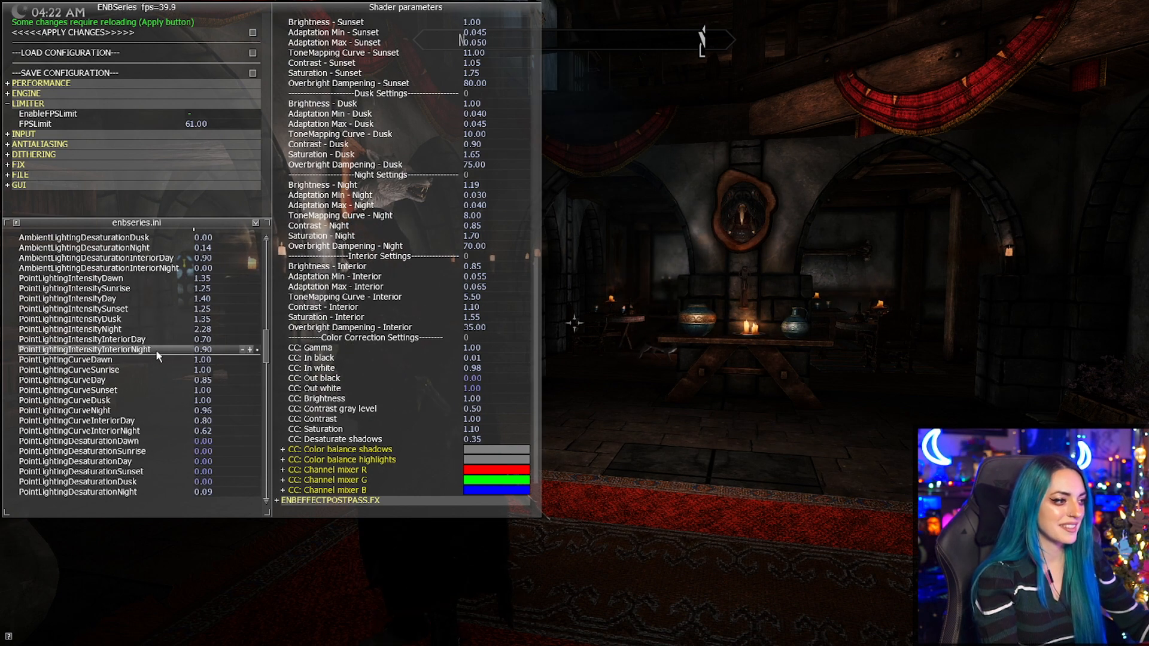
pyautogui.moveTo(260, 328); pyautogui.dragTo(287, 587)
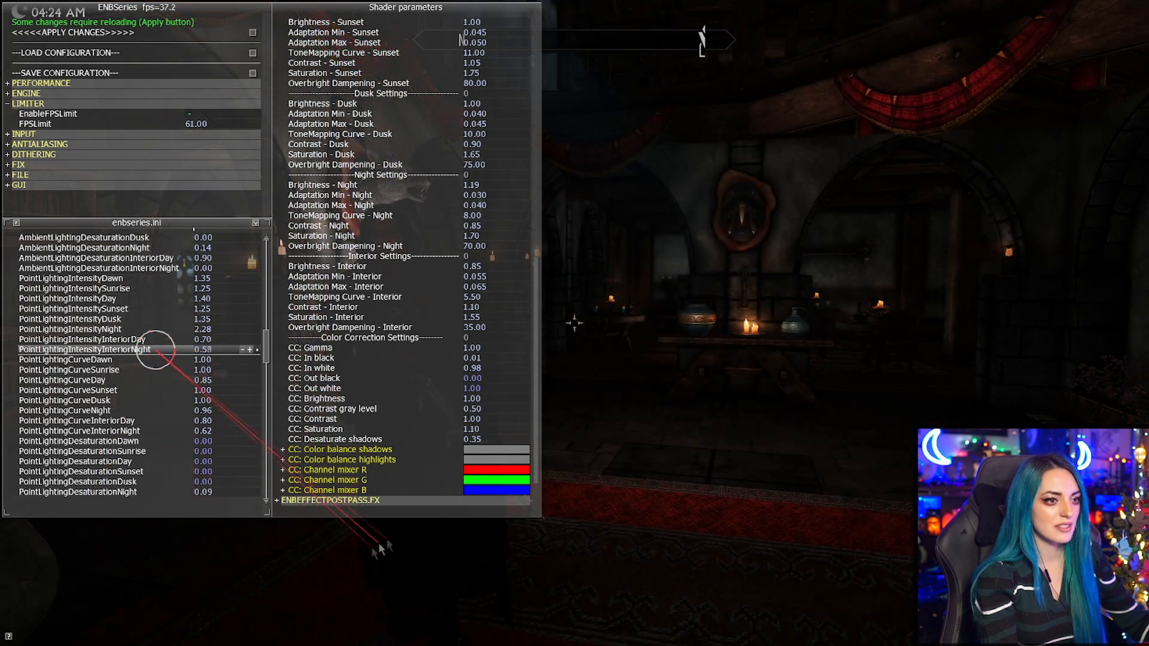
pyautogui.moveTo(449, 502); pyautogui.dragTo(249, 584)
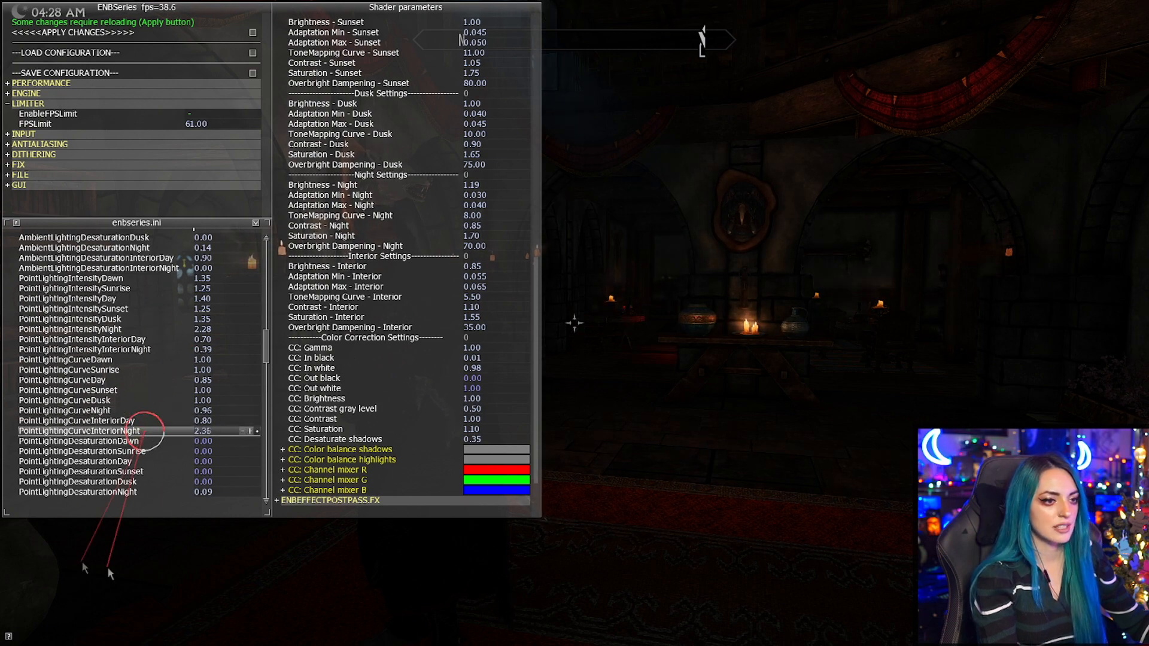
pyautogui.moveTo(288, 307); pyautogui.dragTo(3, 495)
pyautogui.moveTo(283, 630); pyautogui.dragTo(159, 629)
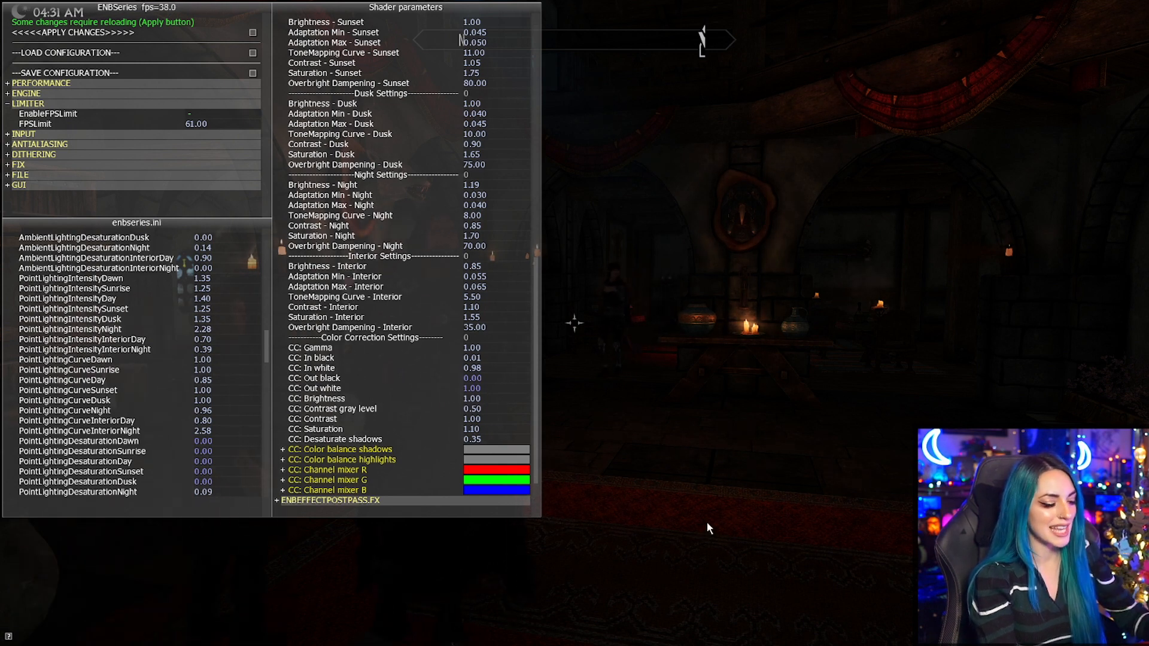
# Check the hall from other viewpoints, test interior night ambient lighting up to 3.71 and set AmbientLightingIntensityInteriorNight to 2.61.
pyautogui.middleClick(718, 460)
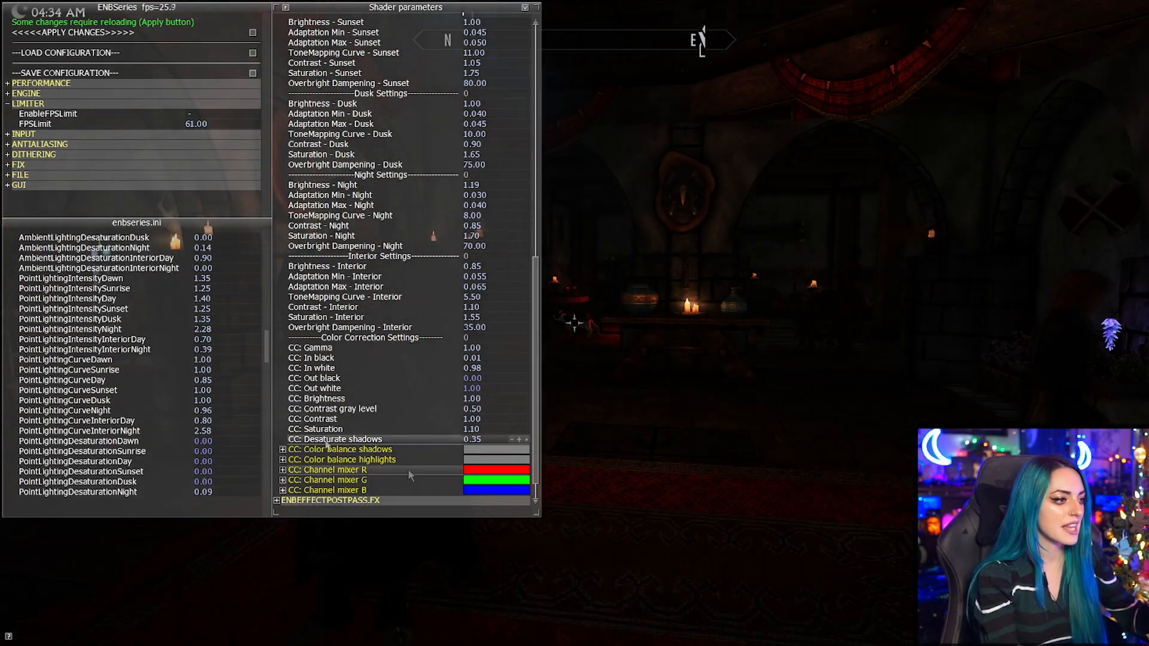
pyautogui.moveTo(264, 359); pyautogui.dragTo(259, 330)
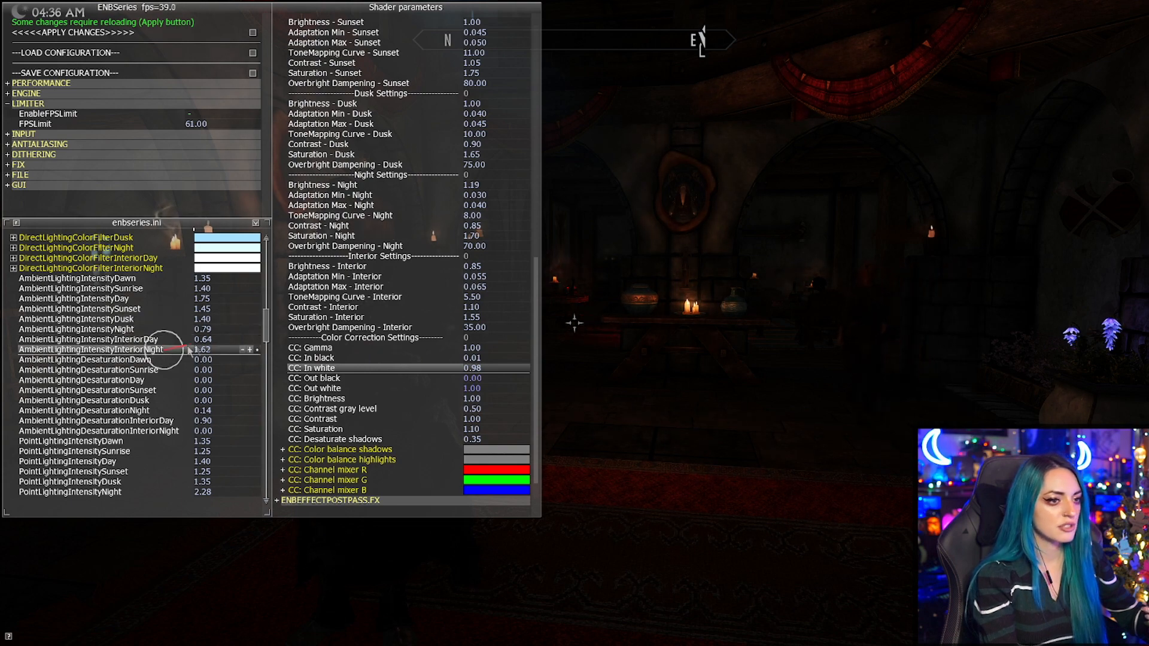
pyautogui.moveTo(207, 286); pyautogui.dragTo(68, 249)
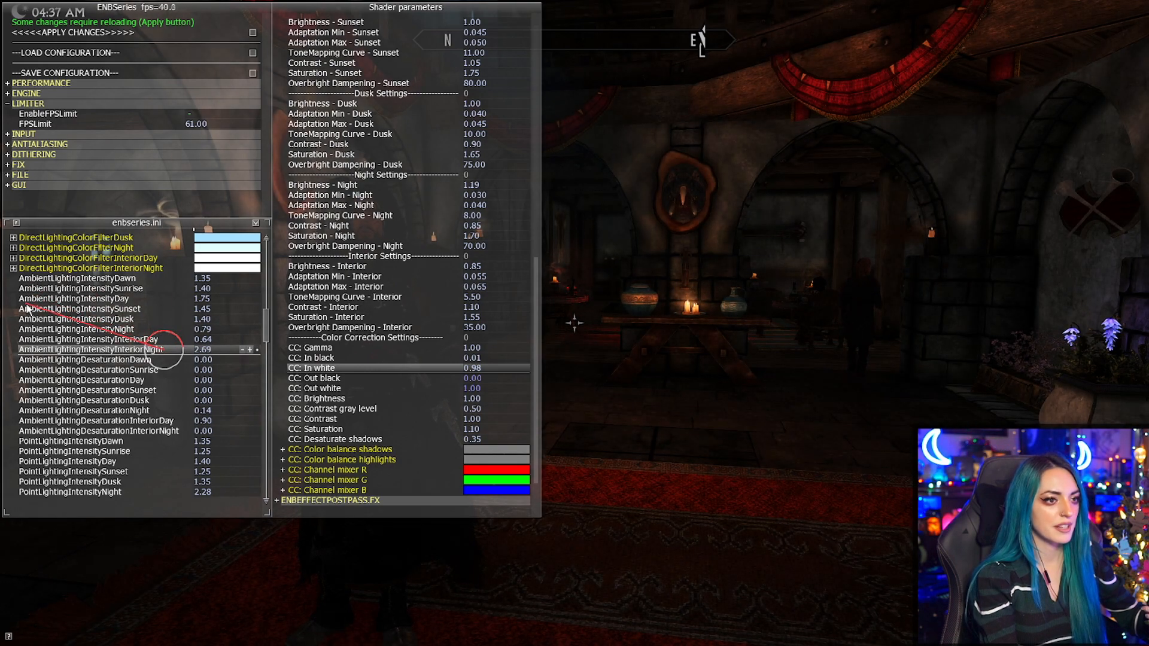
pyautogui.moveTo(27, 305); pyautogui.dragTo(27, 304)
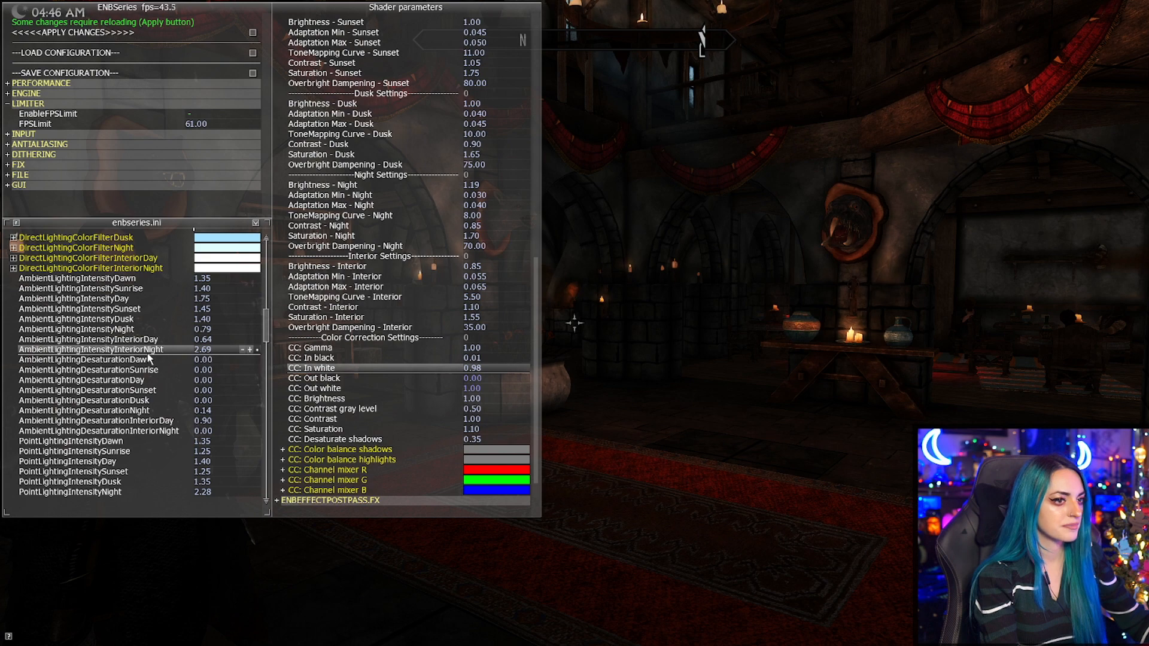
pyautogui.moveTo(218, 324); pyautogui.dragTo(1, 288)
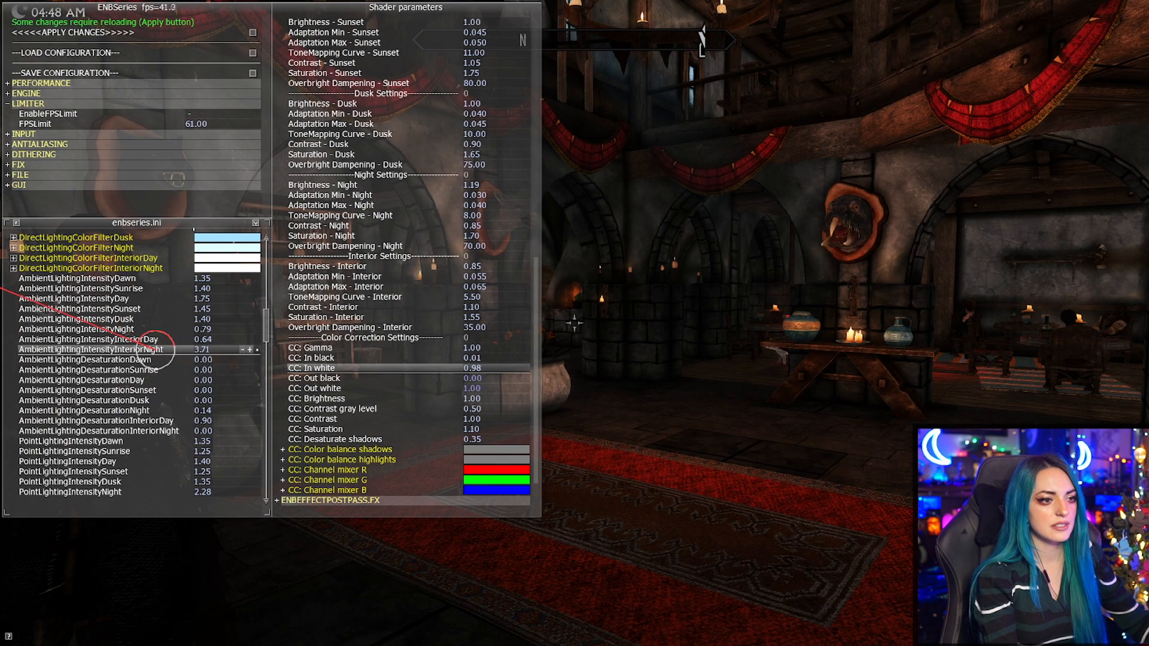
pyautogui.moveTo(27, 230); pyautogui.dragTo(297, 379)
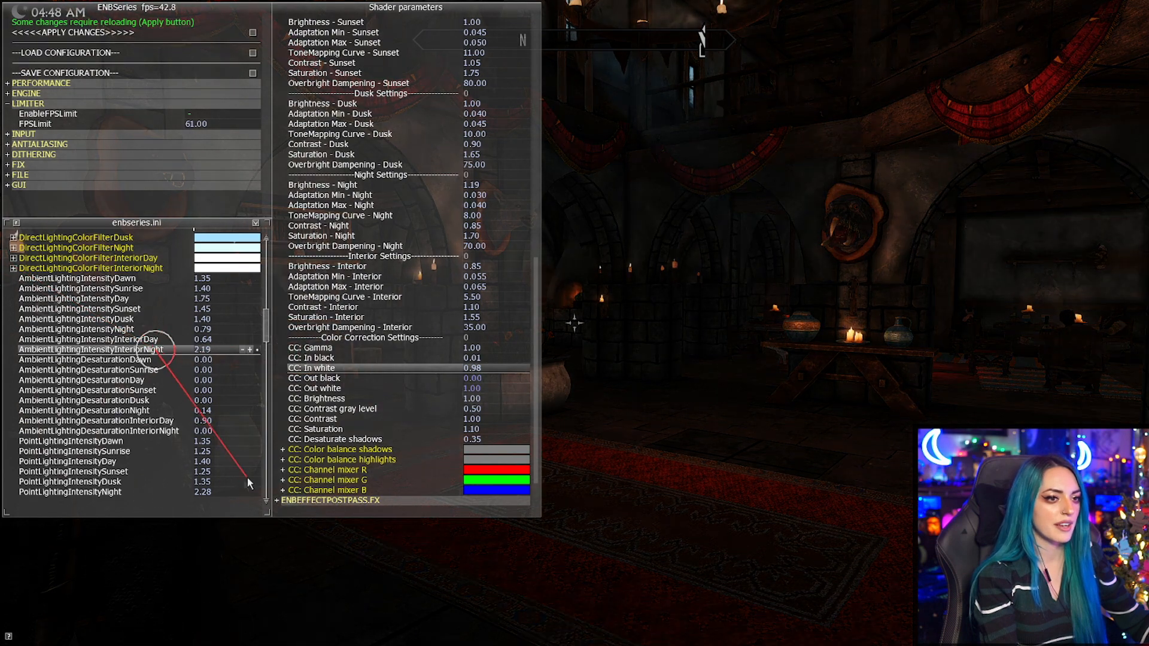
pyautogui.moveTo(362, 357); pyautogui.dragTo(335, 355)
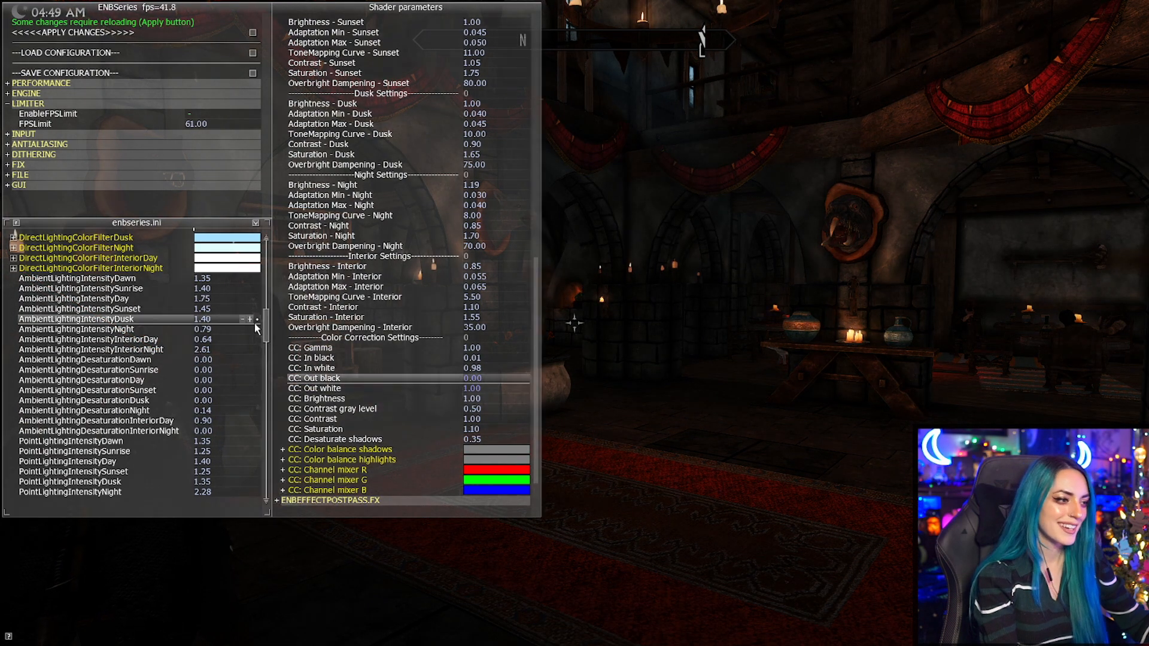
# Try several color power values for interior night through ColorPowInteriorNight in the environment settings.
pyautogui.moveTo(268, 329); pyautogui.dragTo(288, 449)
pyautogui.moveTo(127, 452); pyautogui.dragTo(280, 481)
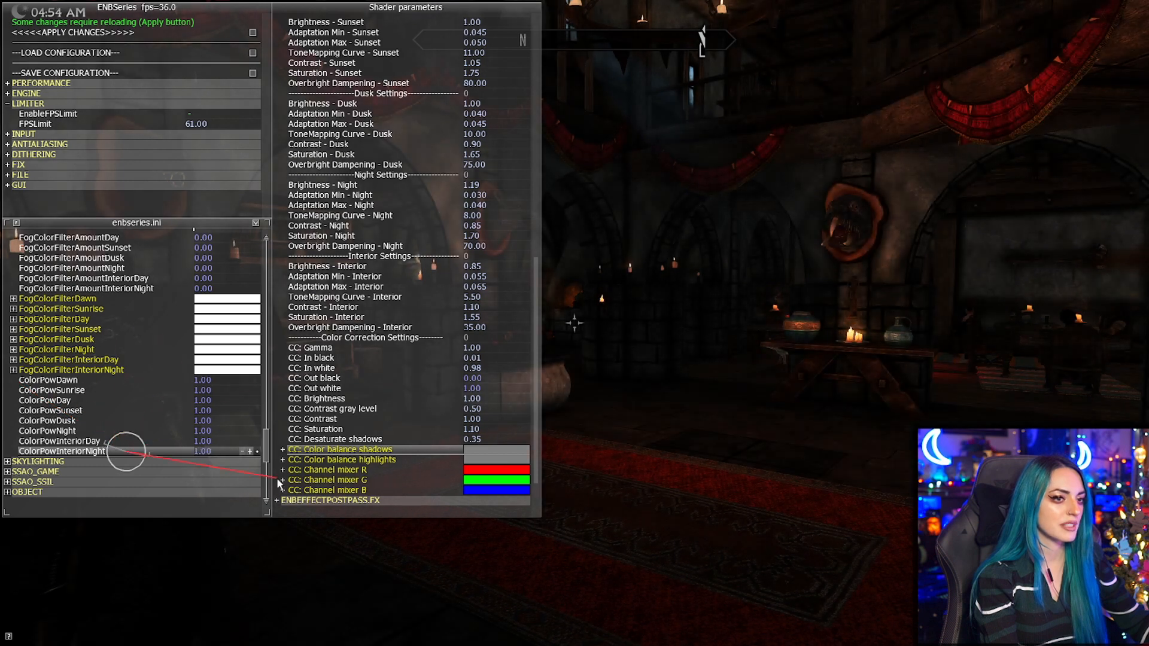
pyautogui.moveTo(0, 531); pyautogui.dragTo(190, 645)
pyautogui.moveTo(38, 644); pyautogui.dragTo(147, 645)
pyautogui.moveTo(74, 645); pyautogui.dragTo(0, 532)
# Try an interior night complex particle light intensity of 0.06 and set IntensityInteriorNight to 0.38.
pyautogui.moveTo(267, 445)
pyautogui.mouseDown()
pyautogui.moveTo(303, 290)
pyautogui.moveTo(268, 290)
pyautogui.moveTo(267, 456)
pyautogui.moveTo(266, 437)
pyautogui.mouseUp()
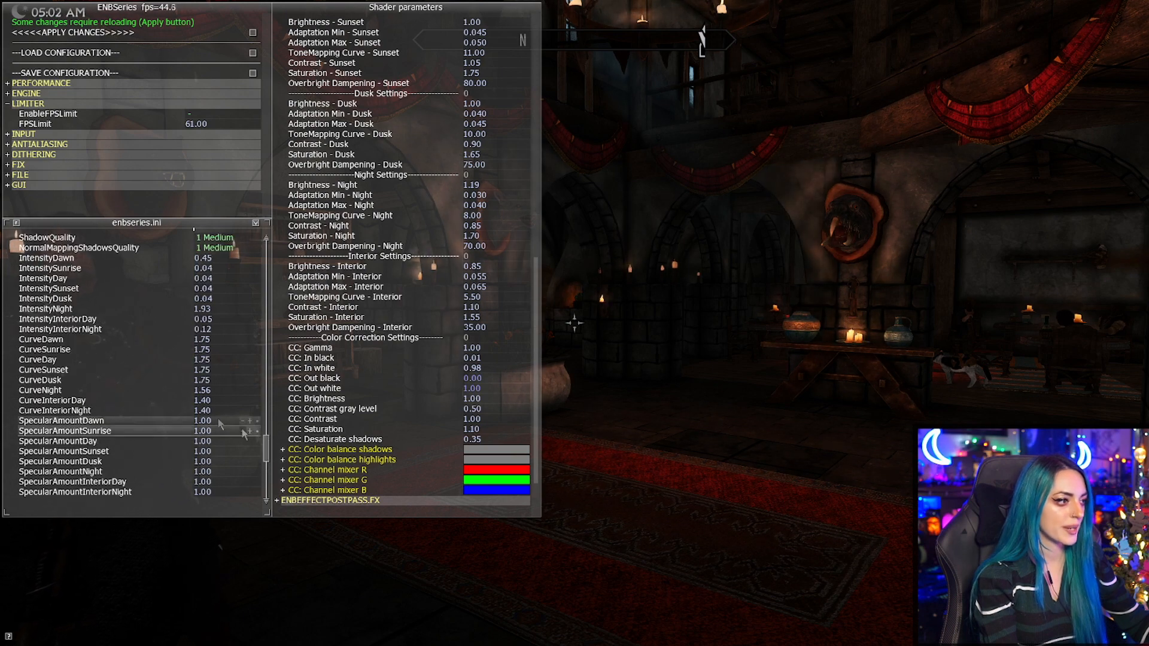
pyautogui.moveTo(265, 452); pyautogui.dragTo(266, 450)
pyautogui.moveTo(132, 339); pyautogui.dragTo(49, 577)
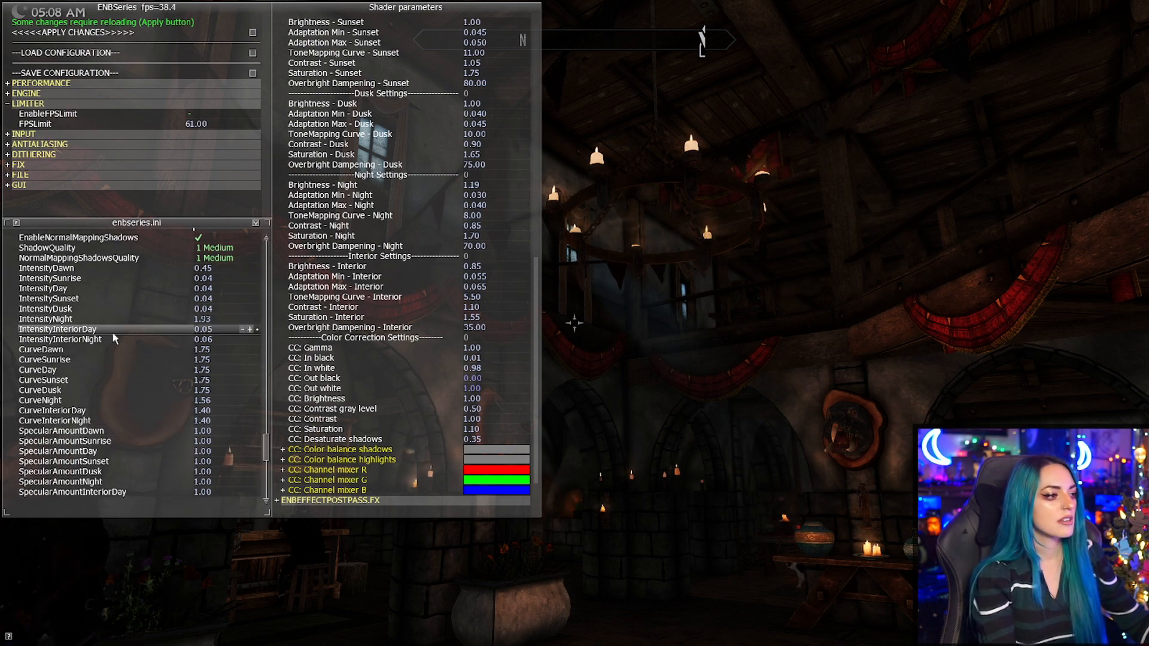
pyautogui.moveTo(115, 339); pyautogui.dragTo(438, 505)
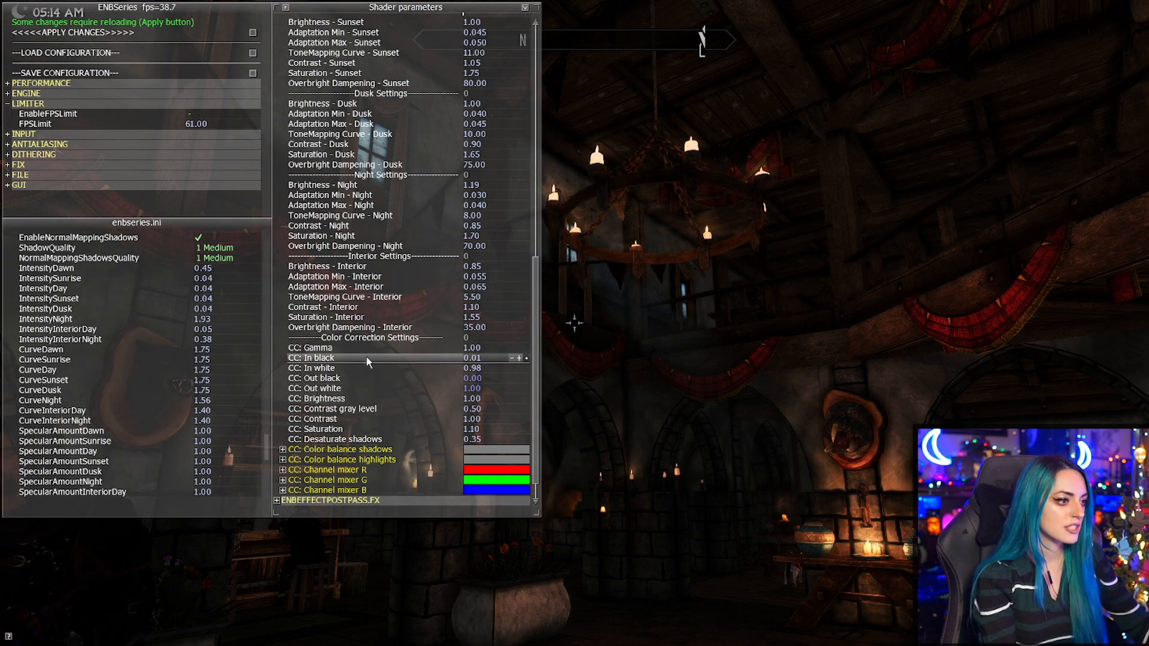
# Set the shader's Brightness - Interior to 0.56 and the complex particle lights' IntensityInteriorNight to 0.58.
pyautogui.moveTo(390, 268); pyautogui.dragTo(514, 309)
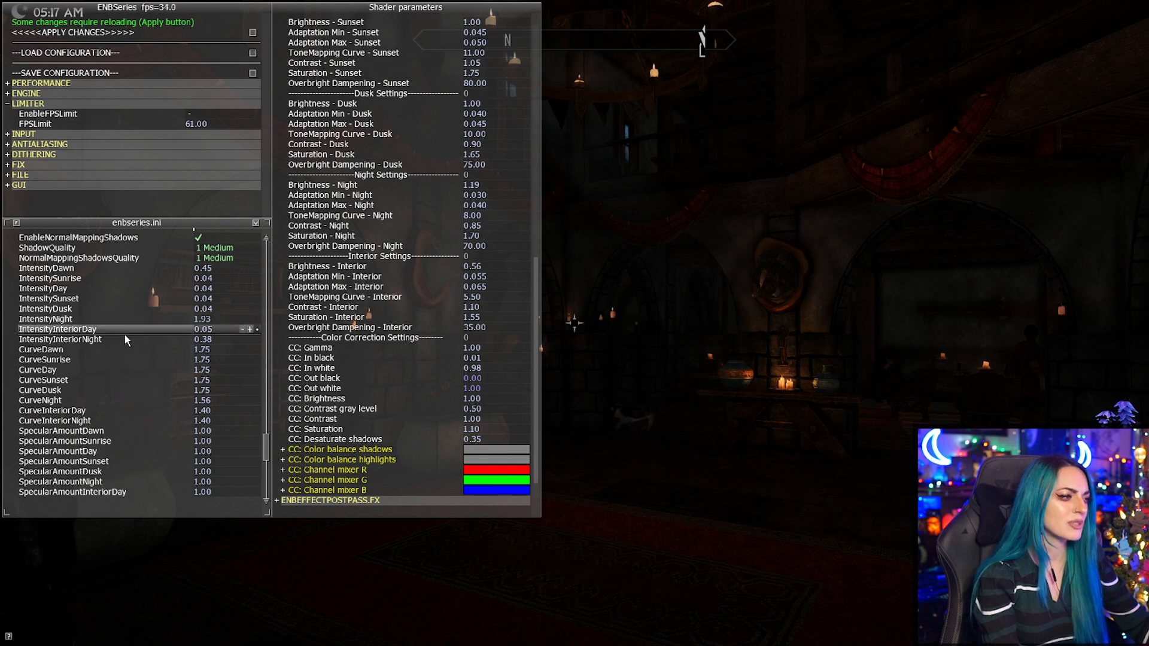
pyautogui.moveTo(123, 340); pyautogui.dragTo(245, 528)
pyautogui.moveTo(312, 454); pyautogui.dragTo(333, 270)
pyautogui.moveTo(184, 177); pyautogui.dragTo(344, 251)
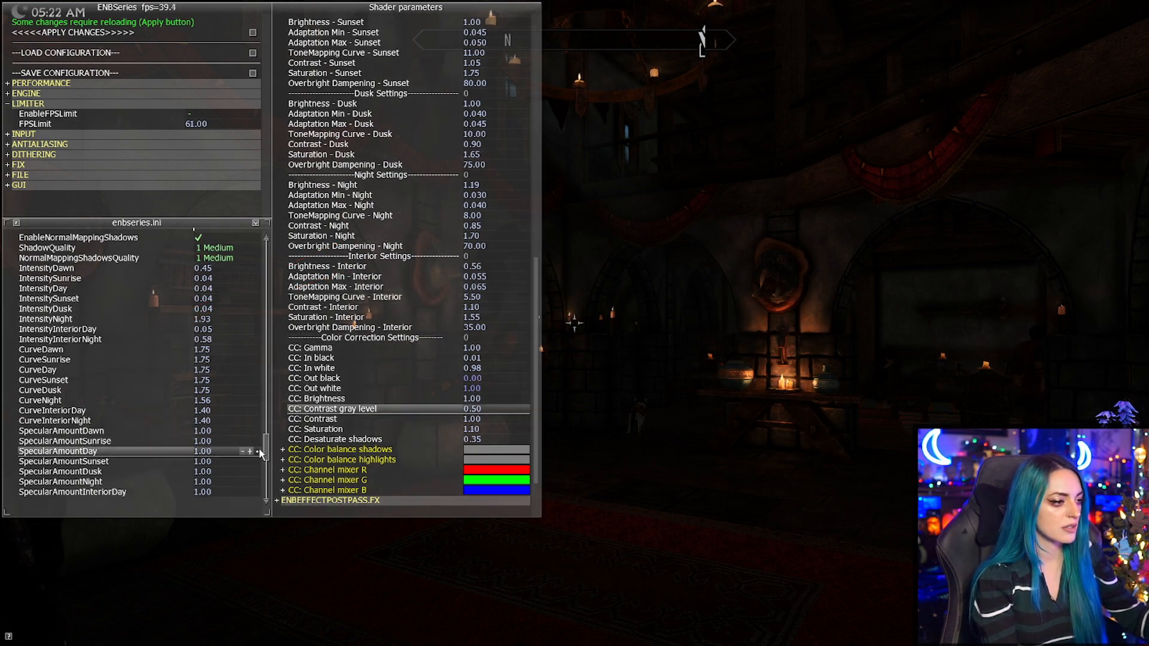
# Test interior night particle light curves from 0.10 to 2.23, set CurveInteriorNight to 1.24 and collapse the COMPLEXPARTICLELIGHTS settings.
pyautogui.scroll(-3, 260, 453)
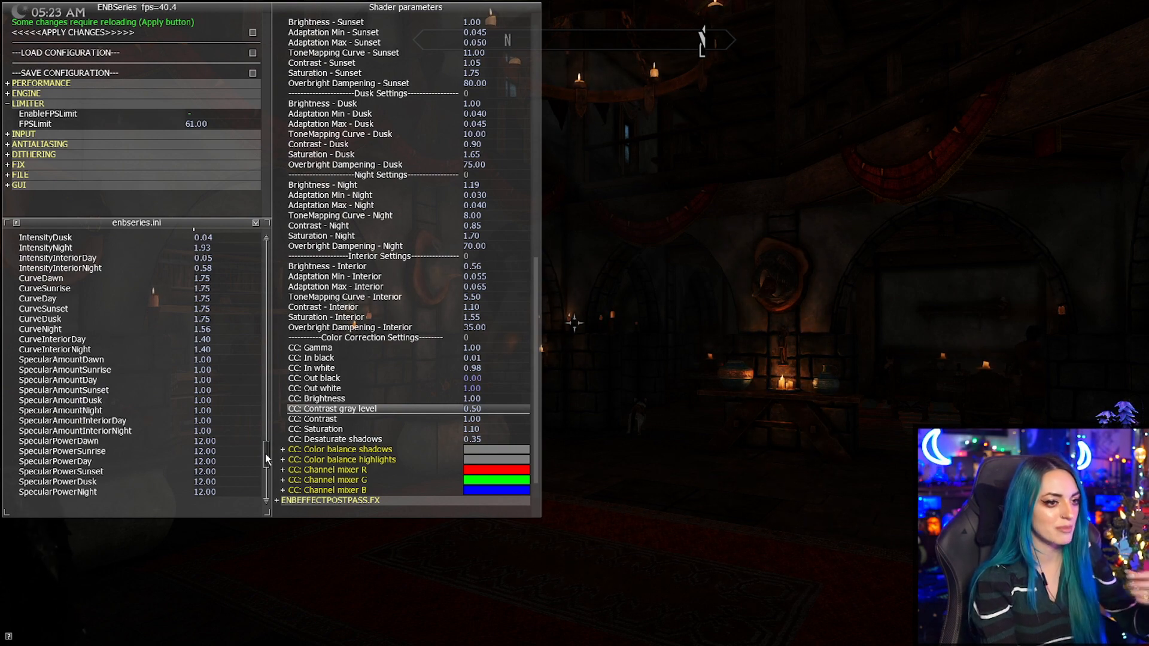
pyautogui.scroll(-2, 266, 459)
pyautogui.scroll(2, 267, 459)
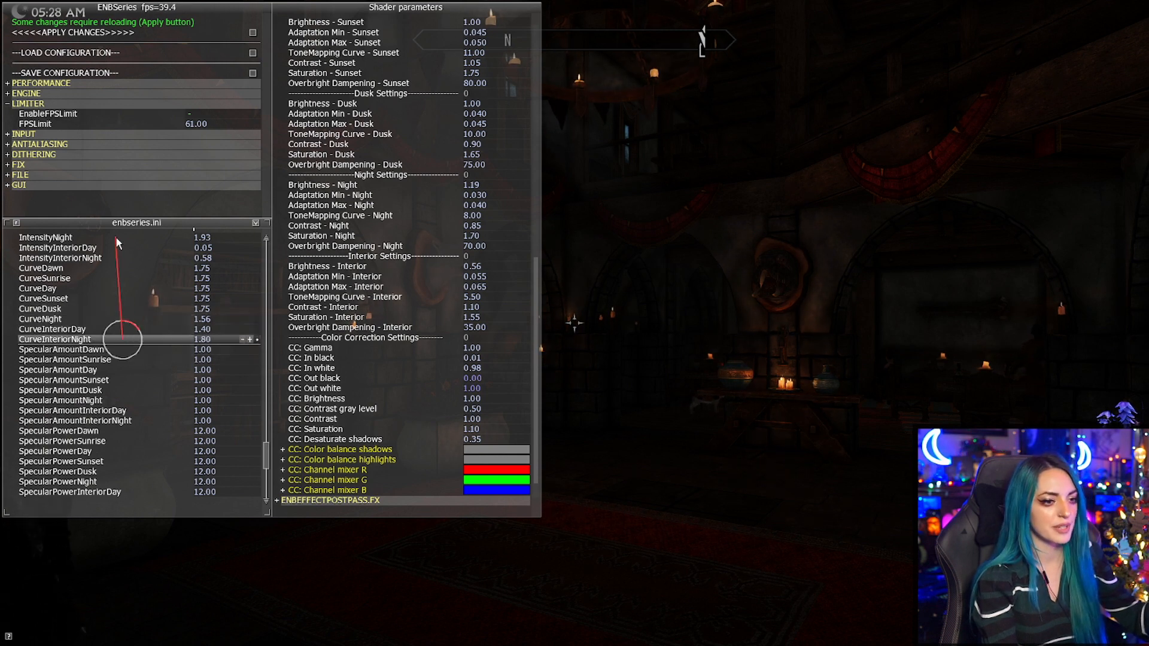
pyautogui.moveTo(323, 319); pyautogui.dragTo(0, 328)
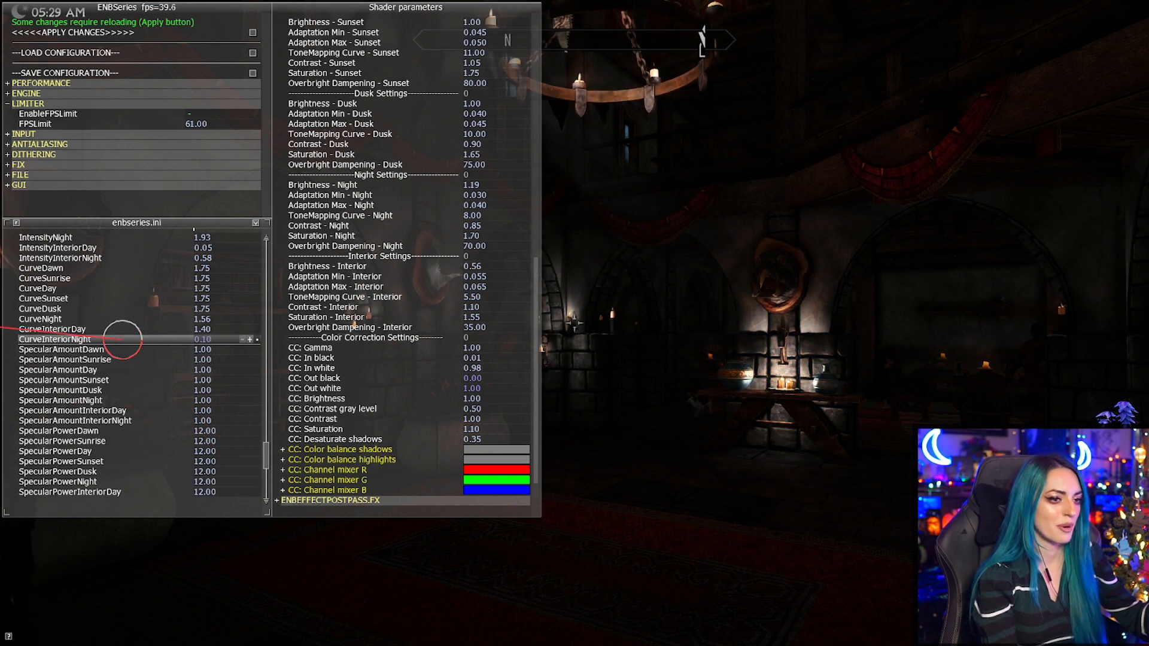
pyautogui.moveTo(0, 328); pyautogui.dragTo(326, 355)
pyautogui.moveTo(52, 162); pyautogui.dragTo(39, 166)
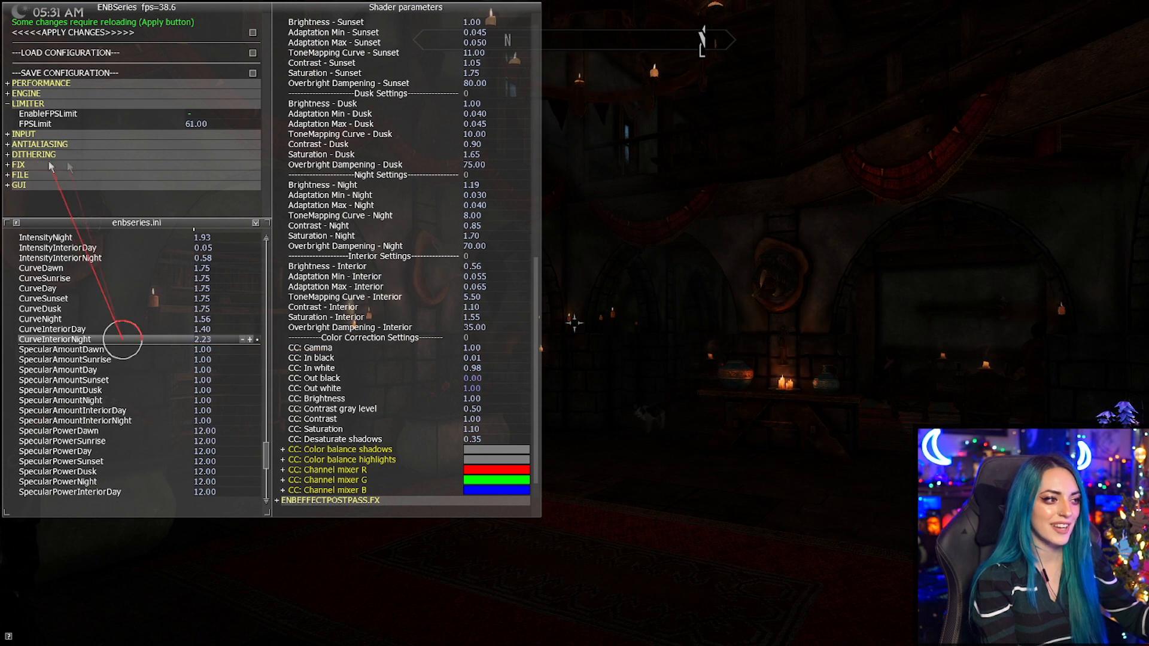
pyautogui.moveTo(253, 217); pyautogui.dragTo(172, 461)
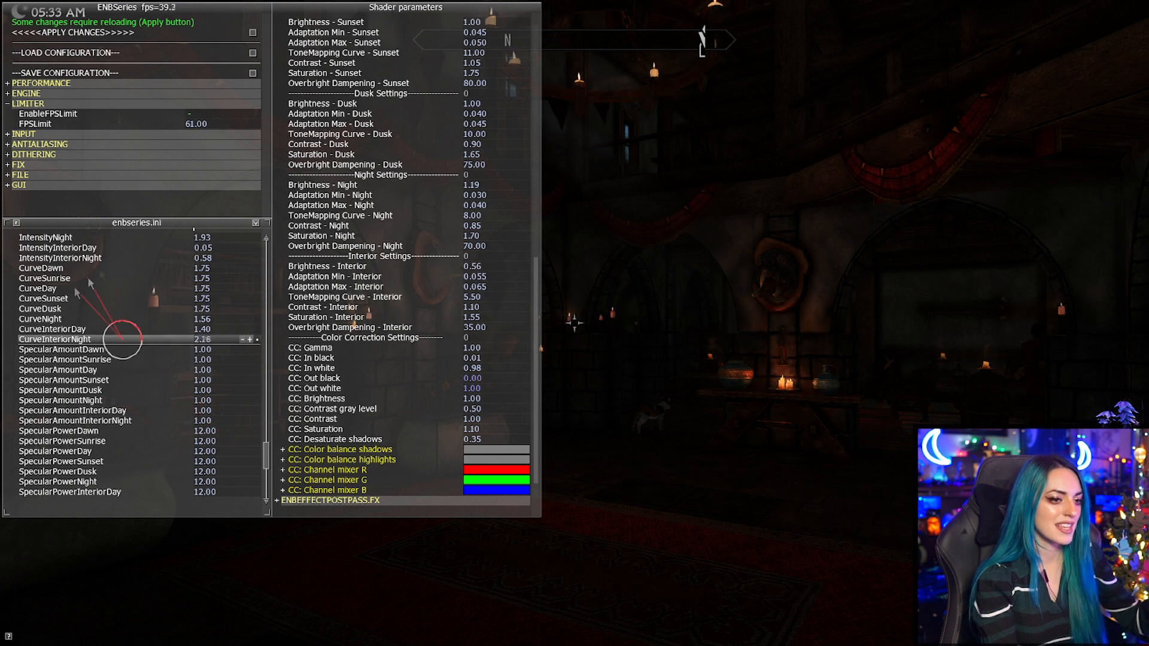
pyautogui.moveTo(369, 377); pyautogui.dragTo(277, 419)
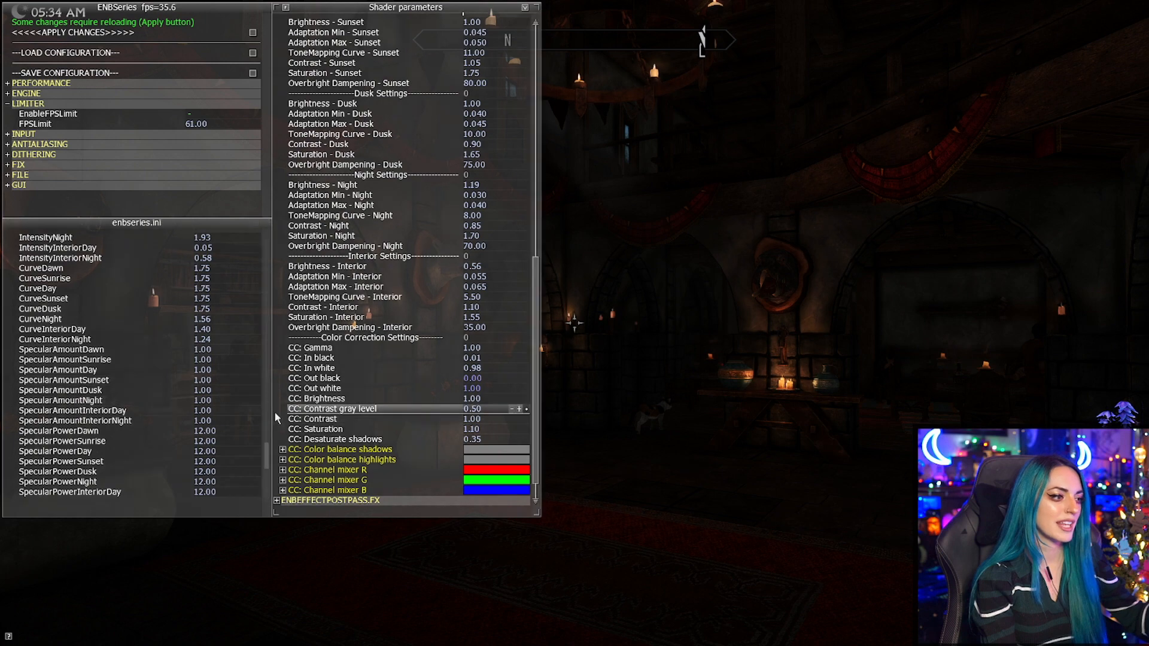
pyautogui.scroll(6, 105, 309)
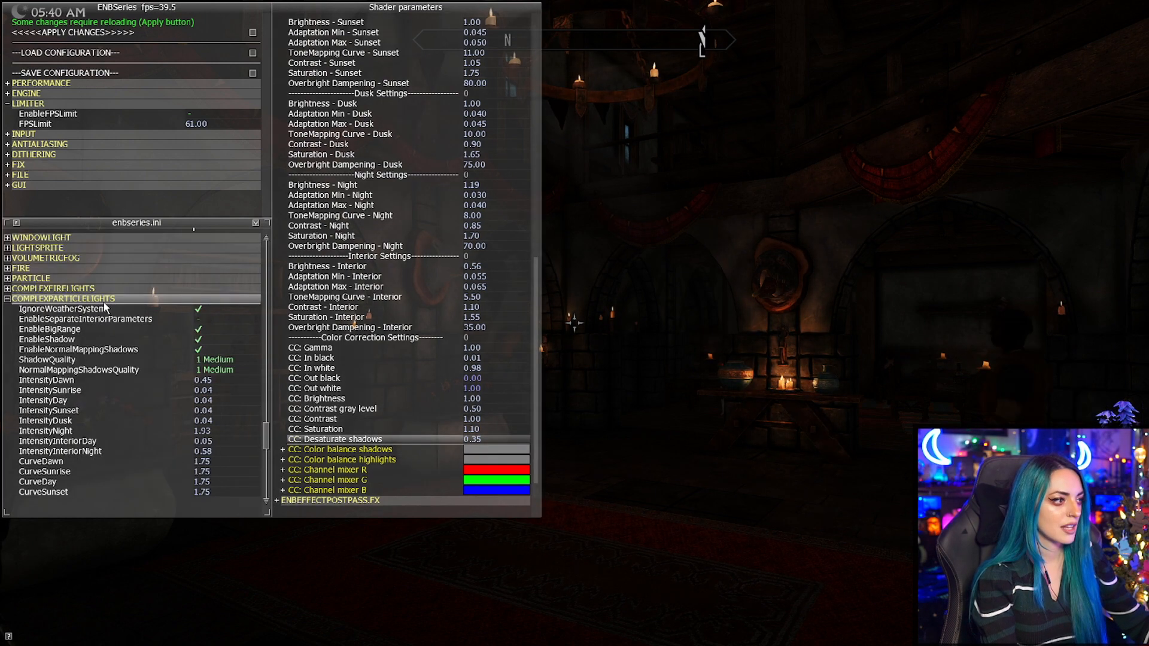
pyautogui.click(104, 302)
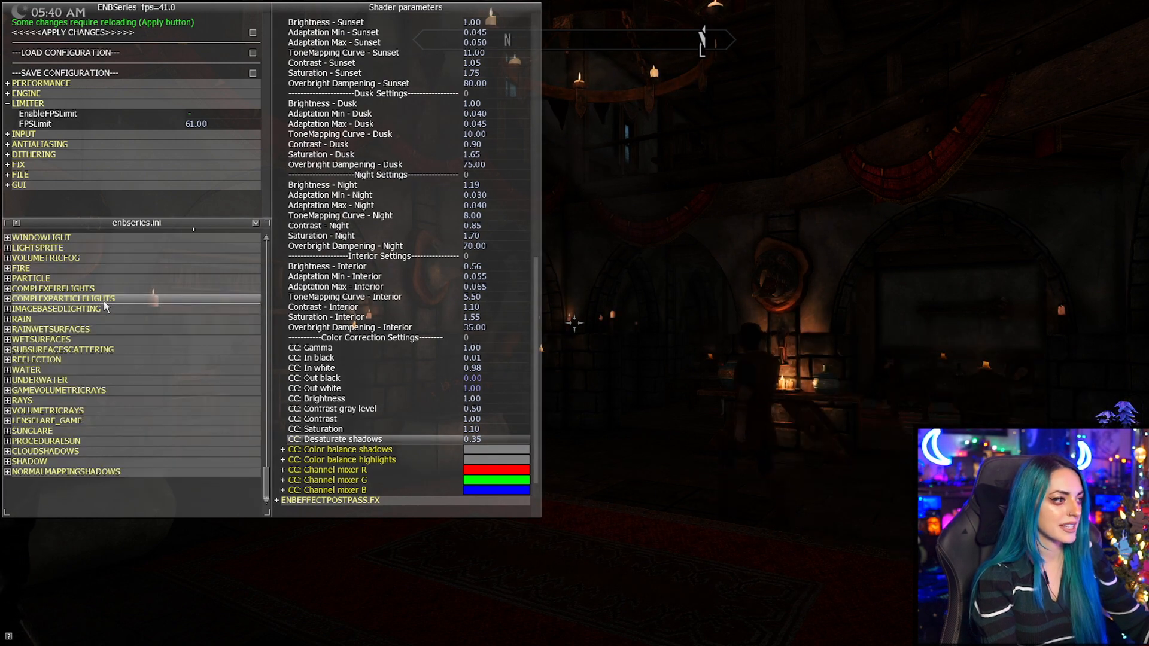